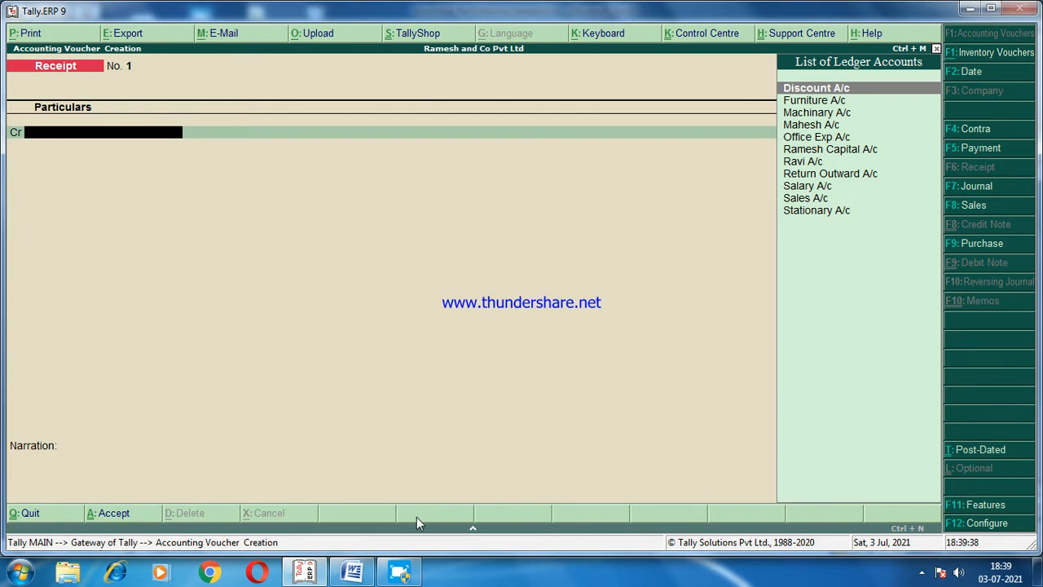
- Consult the journal entries in Word, then return to Tally.ERP 9 and credit the owner's capital ledger with 200000 in the receipt voucher
left_click(349, 573)
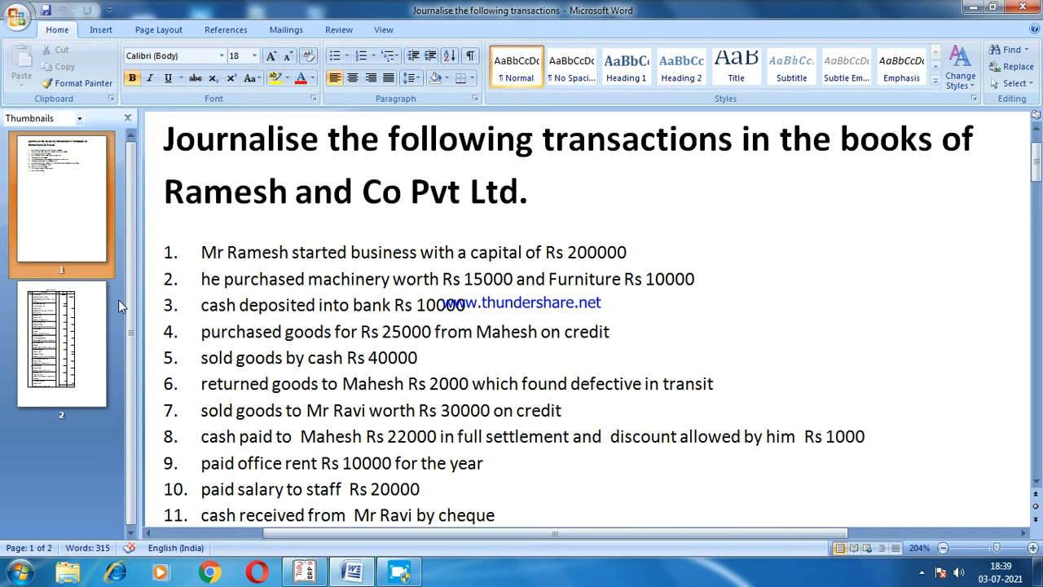
left_click(71, 314)
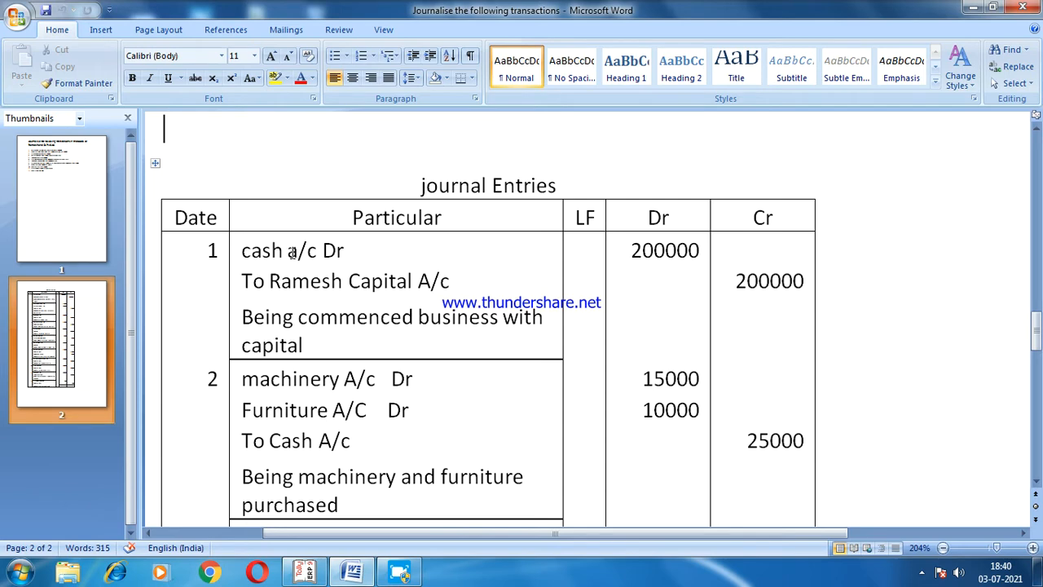
left_click(303, 573)
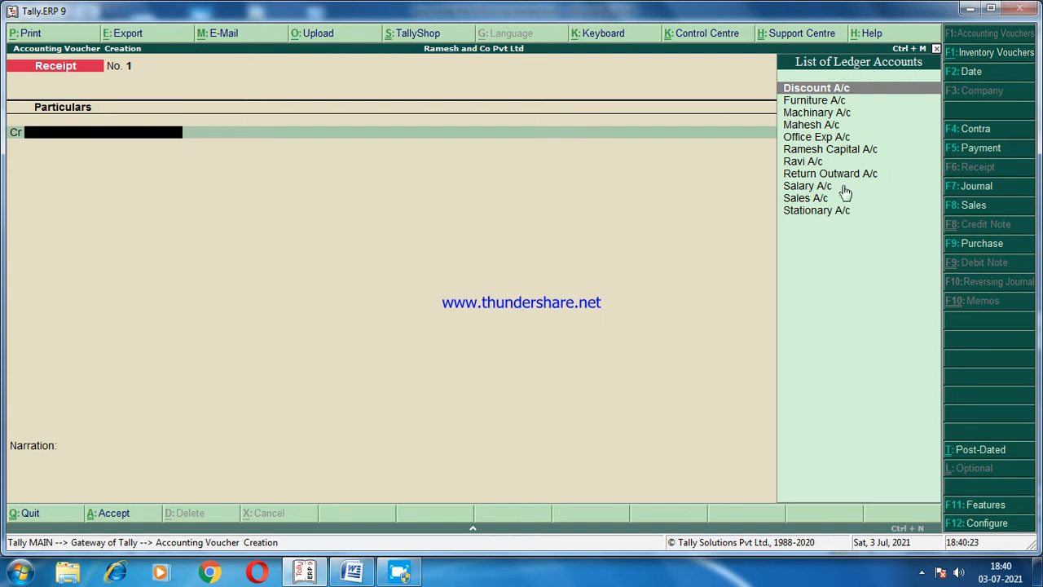
left_click(816, 151)
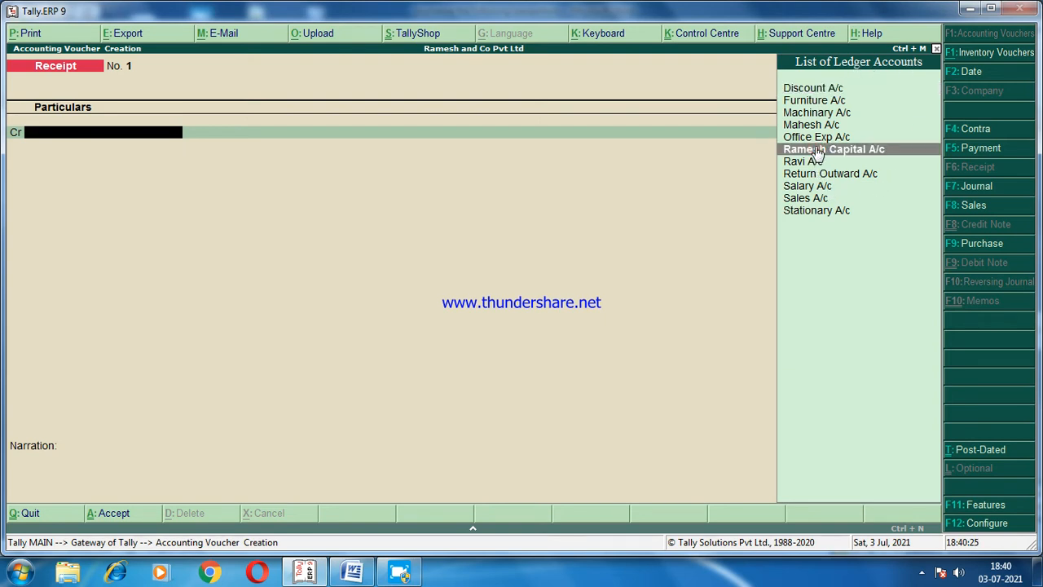
left_click(816, 151)
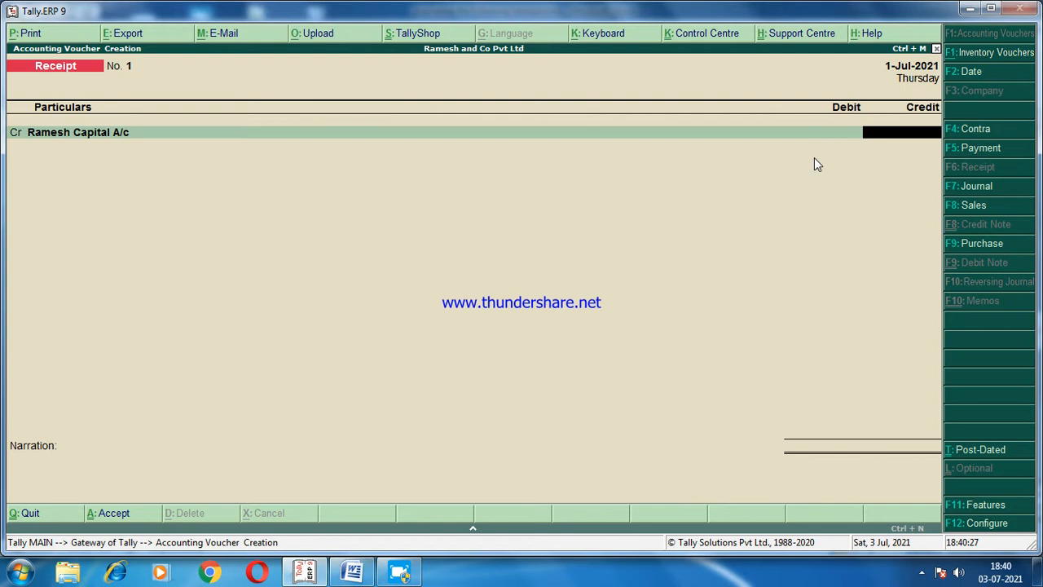
type("200000")
key("Return")
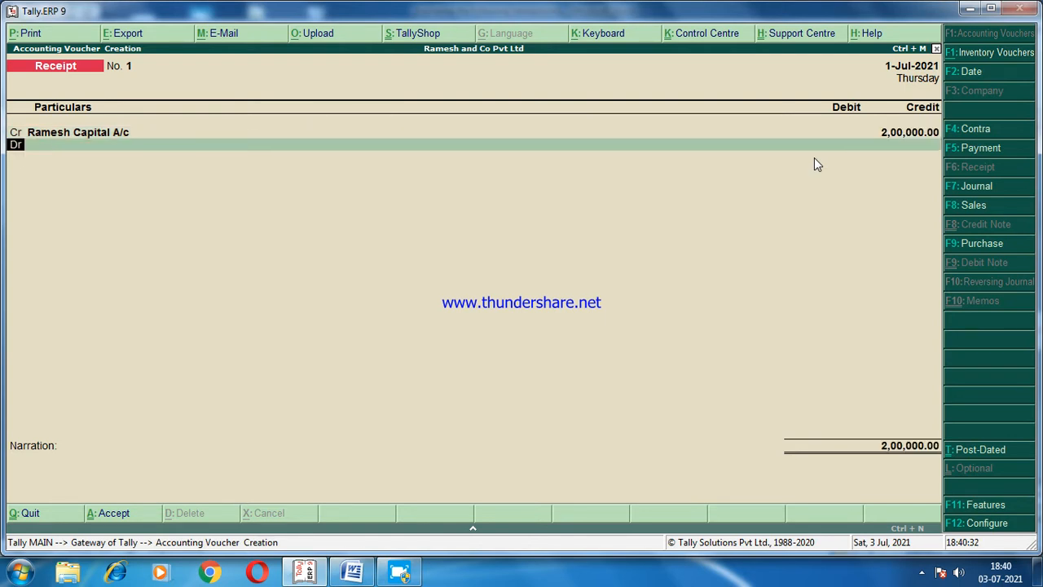
- Debit the Cash ledger with 2,00,000.00 on the second line of the receipt voucher
key("Return")
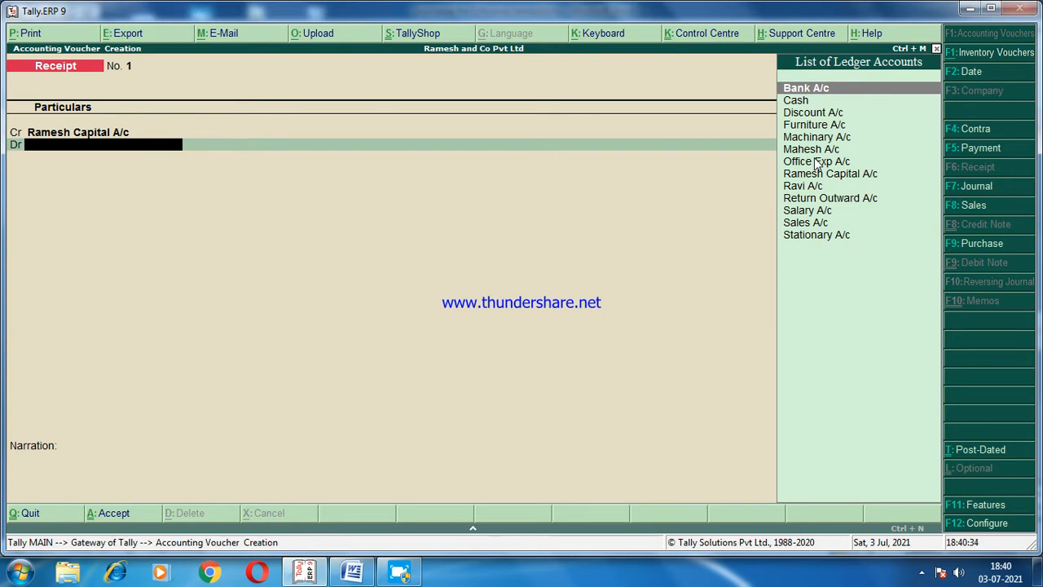
key("Down")
key("Return")
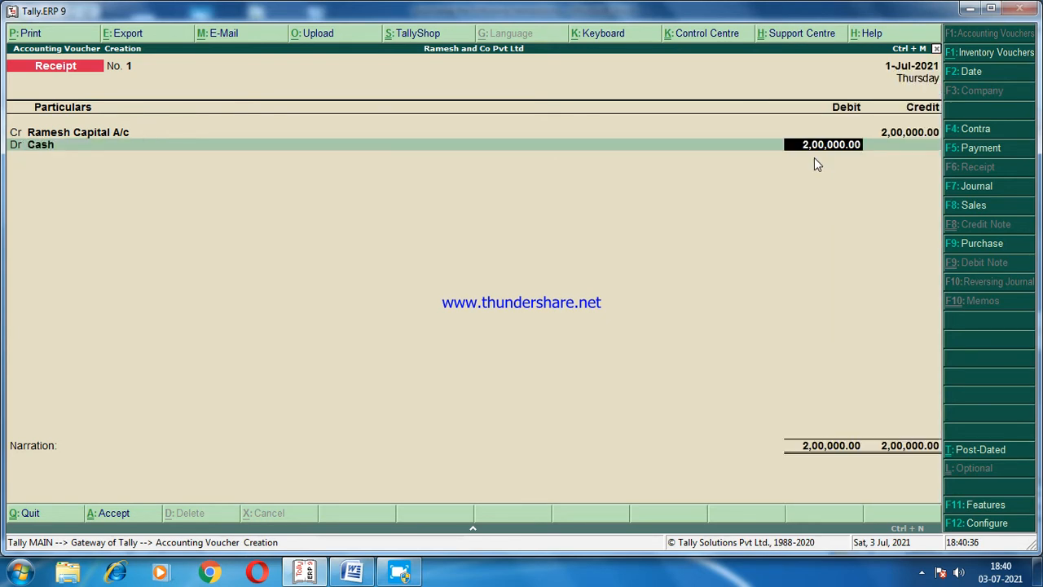
key("Return")
- Enter the narration "being commence business with cash" and save the receipt voucher
type("being")
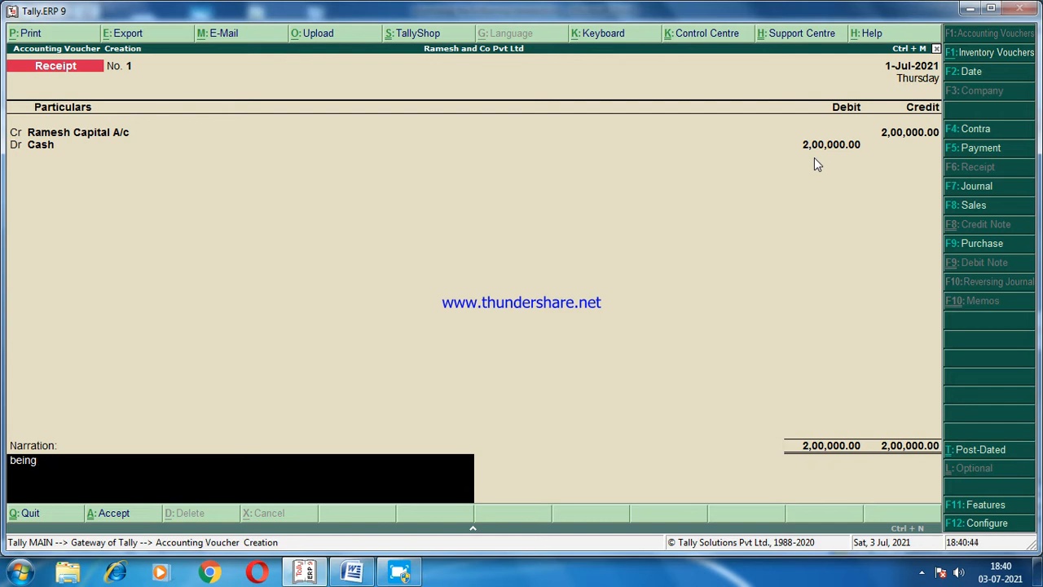
type("commence busines")
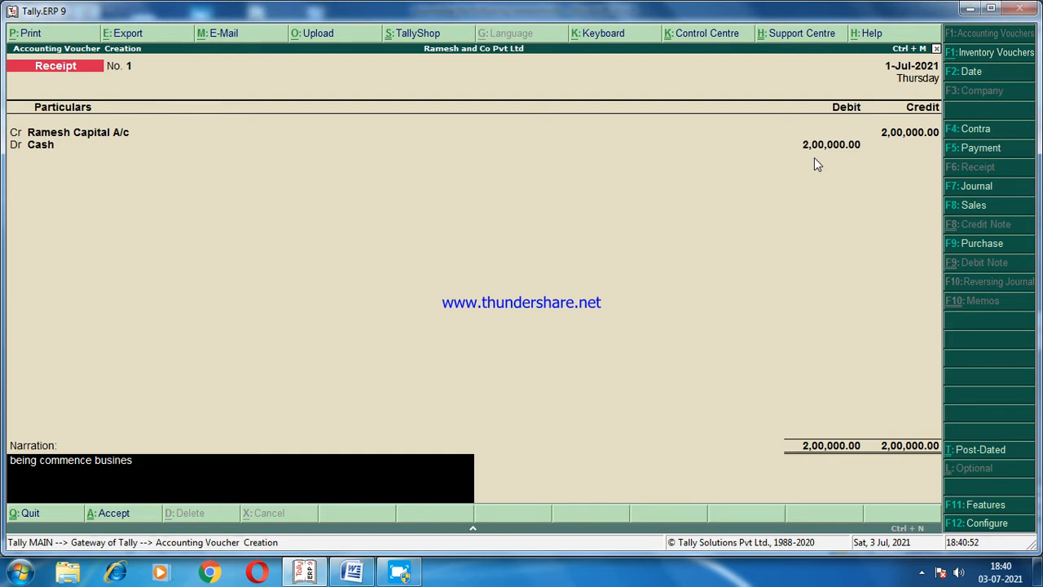
type("s with cap")
type("ital")
key("BackSpace")
key("BackSpace")
key("BackSpace")
key("BackSpace")
type("sh")
key("Return")
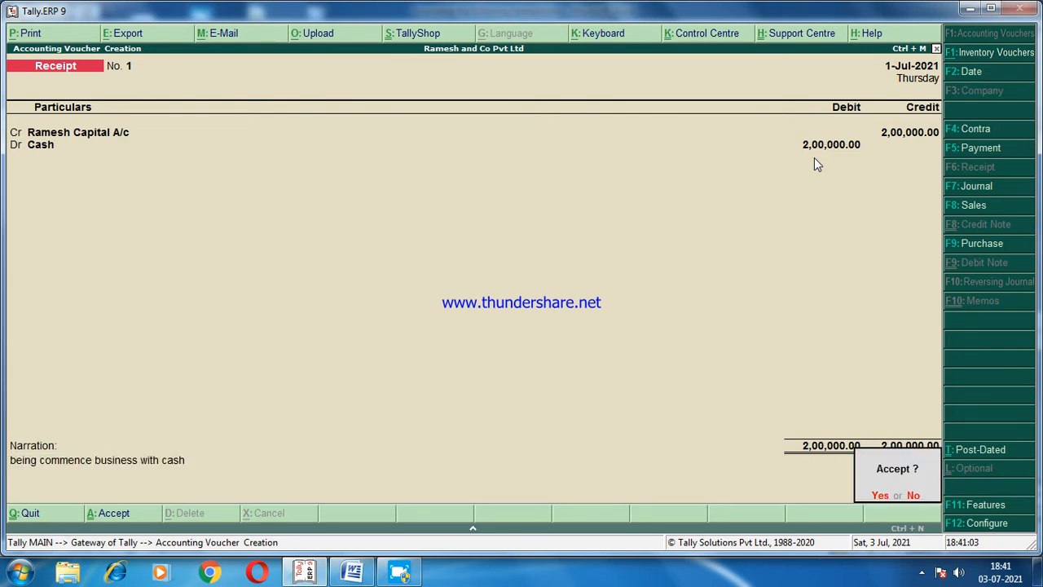
left_click(885, 496)
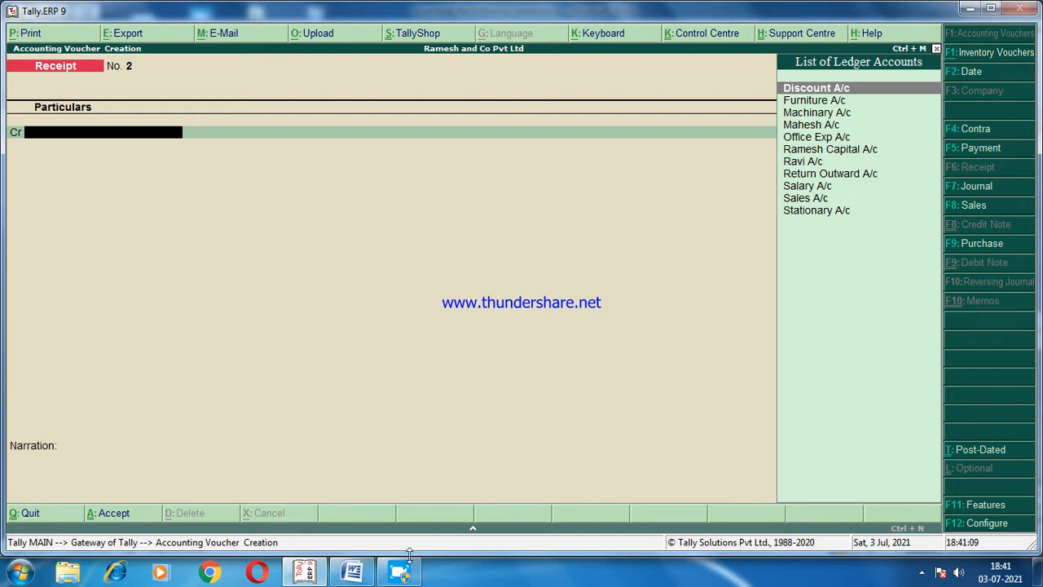
- Check the second transaction in Word, then start a Payment voucher in Tally.ERP 9 and debit Machinary A/c with 15000
left_click(352, 572)
left_click(98, 199)
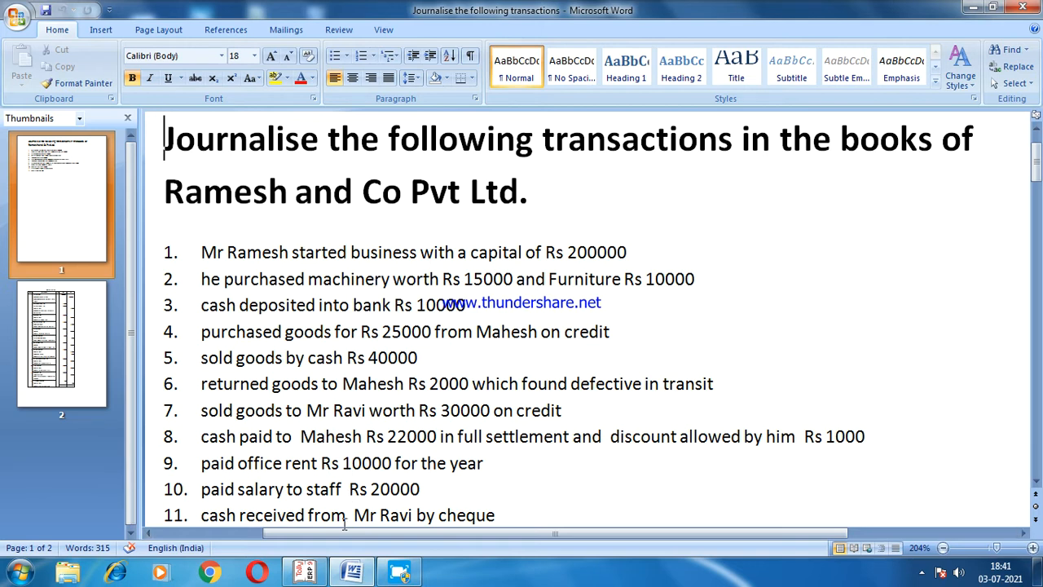
mouse_move(305, 572)
left_click(305, 572)
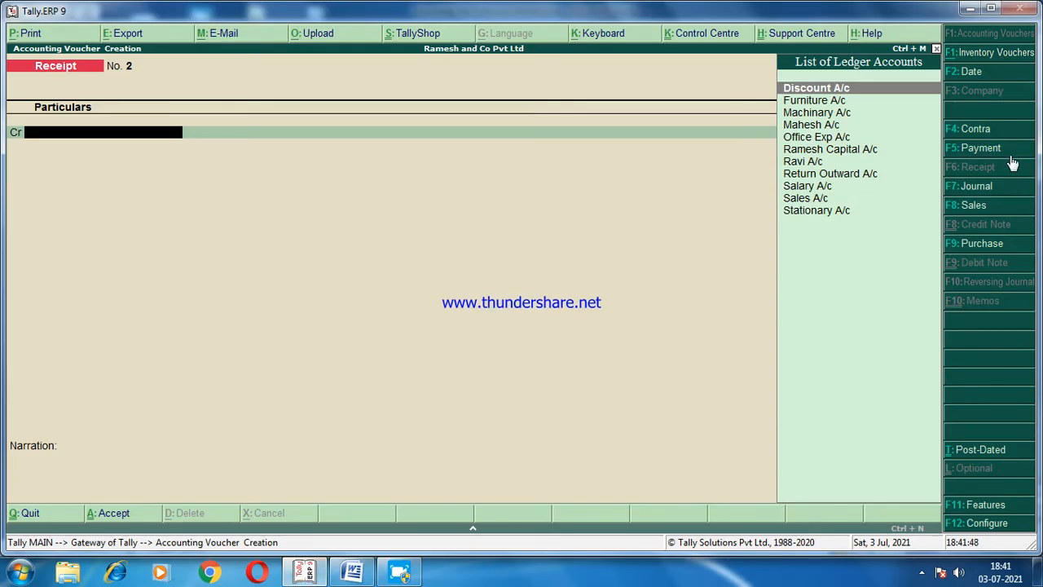
left_click(978, 151)
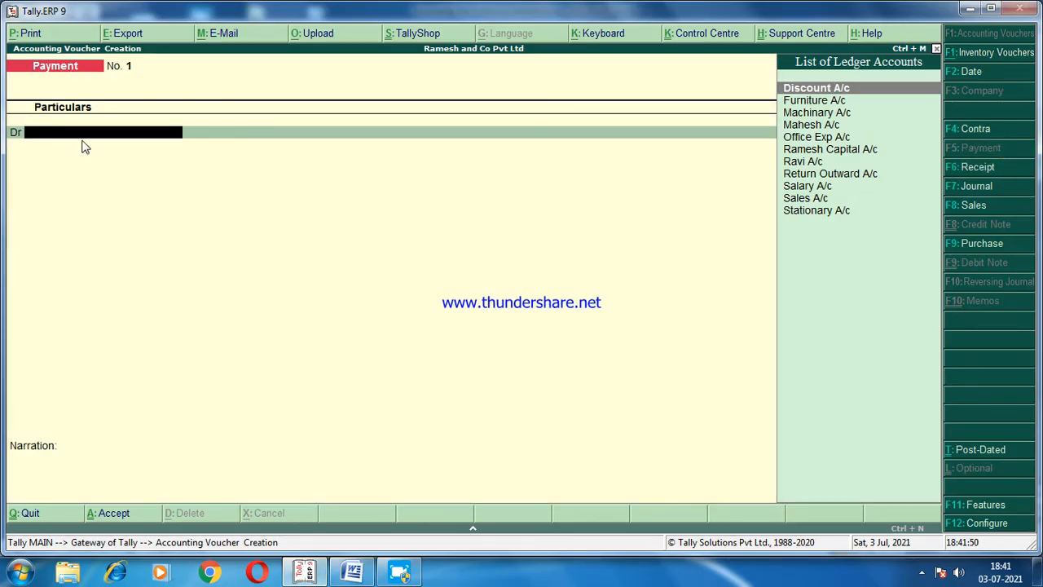
left_click(813, 114)
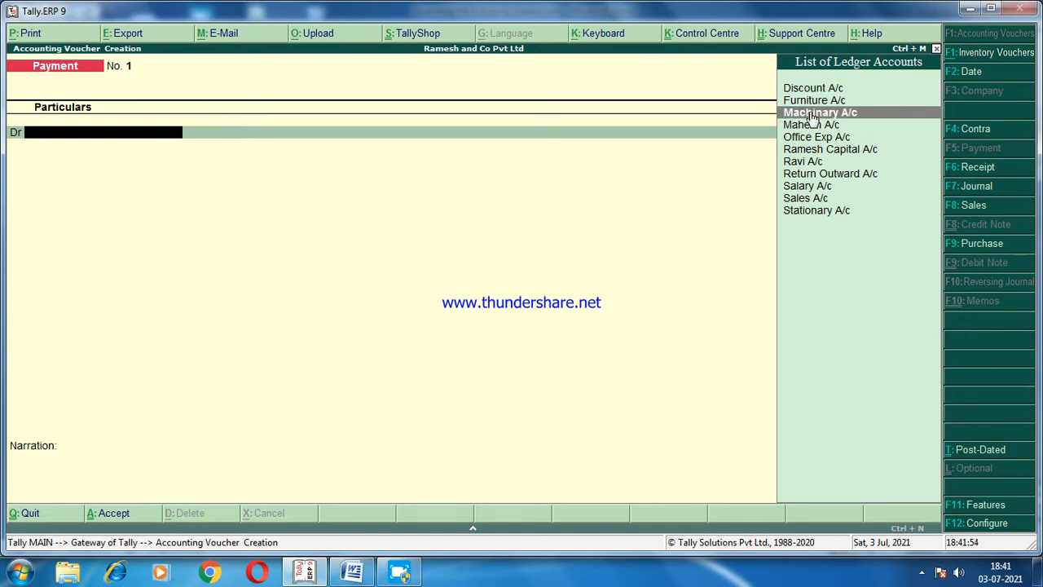
left_click(812, 114)
type("15000")
key("Return")
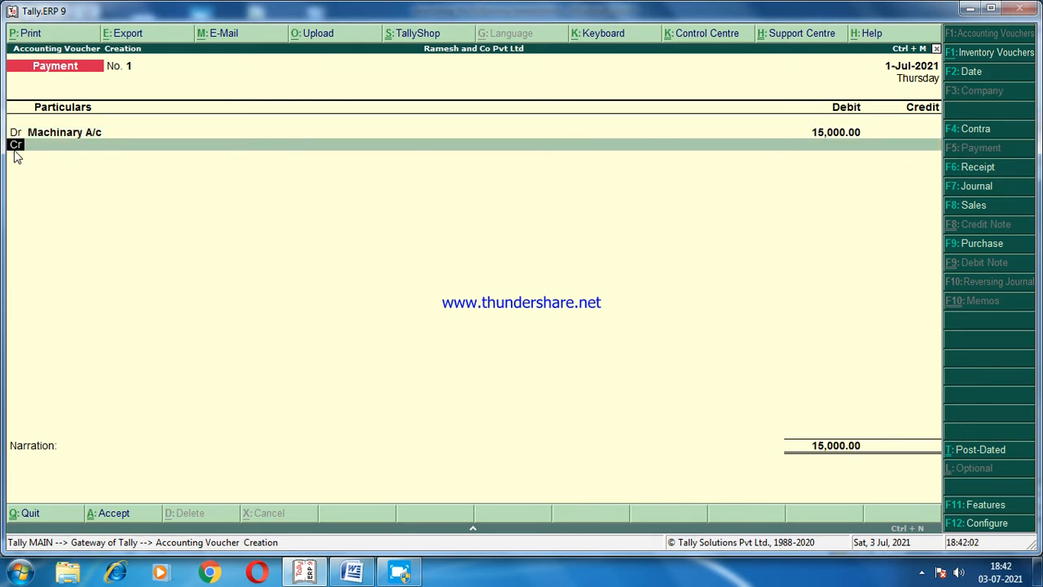
- Make the second payment line a debit entry and debit Furniture A/c with 10000
type("dr")
key("Return")
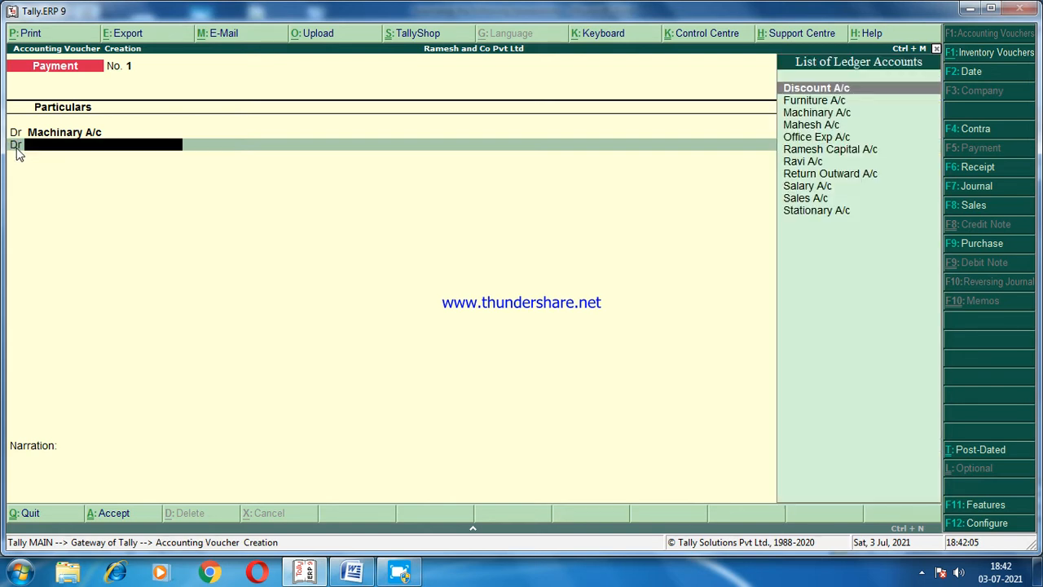
left_click(815, 100)
left_click(814, 100)
type("100000.00")
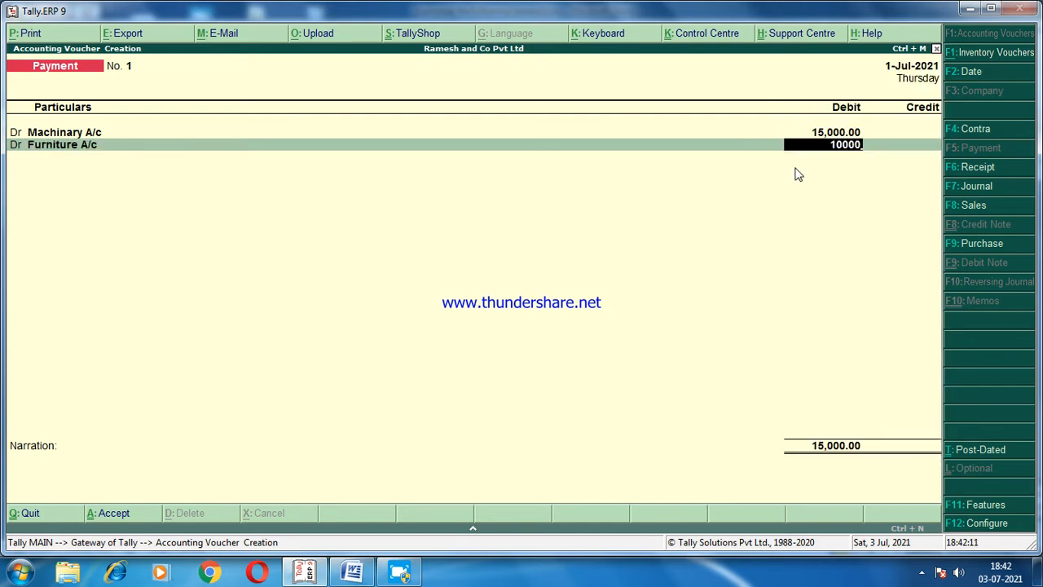
key("Return")
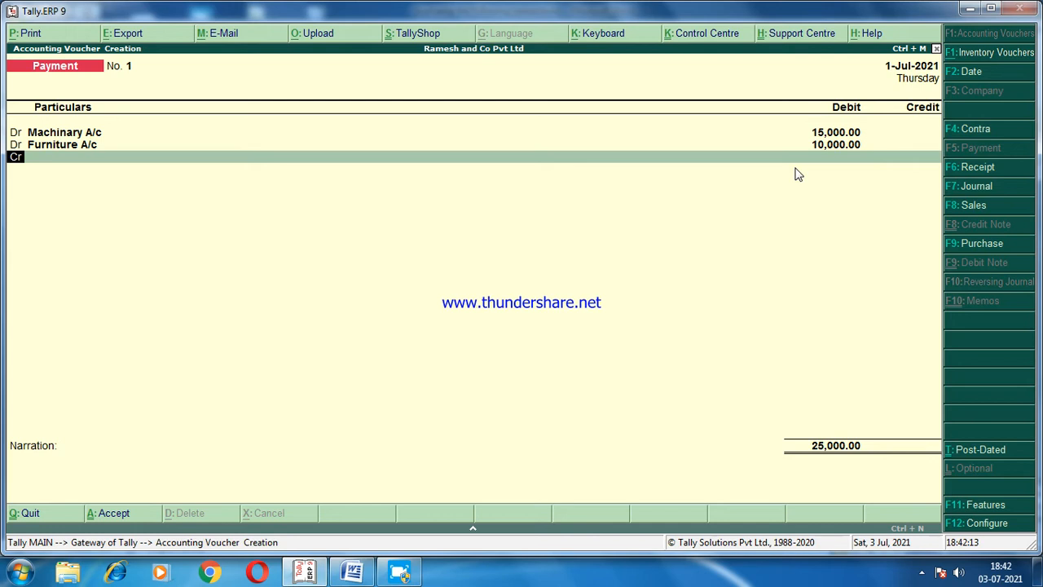
- Credit the Cash ledger with 25,000.00 on the third line of the payment voucher
key("Return")
type("C")
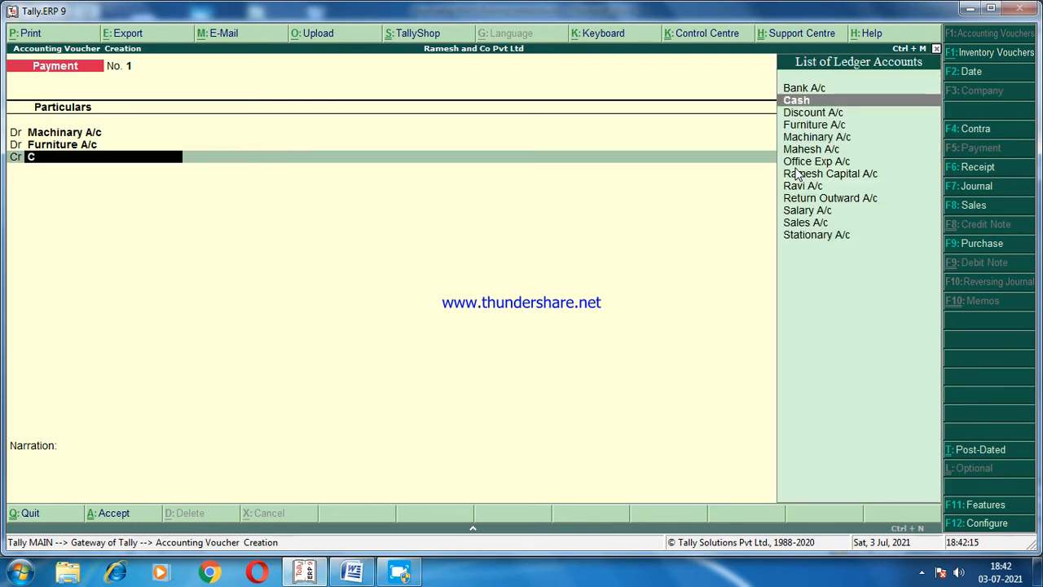
key("Return")
key("Return")
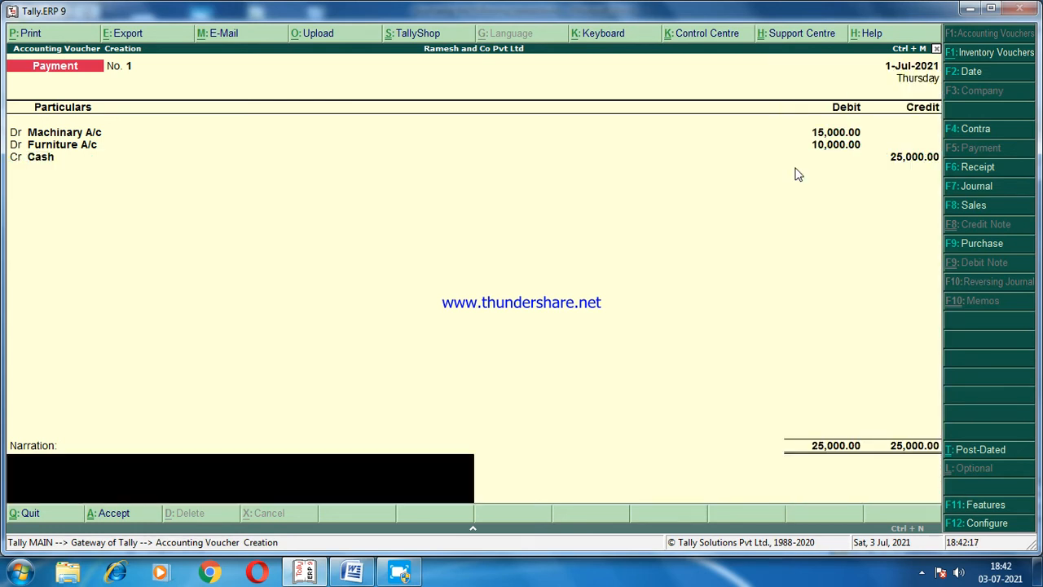
- Enter the narration "being mahinary and furniture purchased" and save the payment voucher
type("being mahinary and furniture")
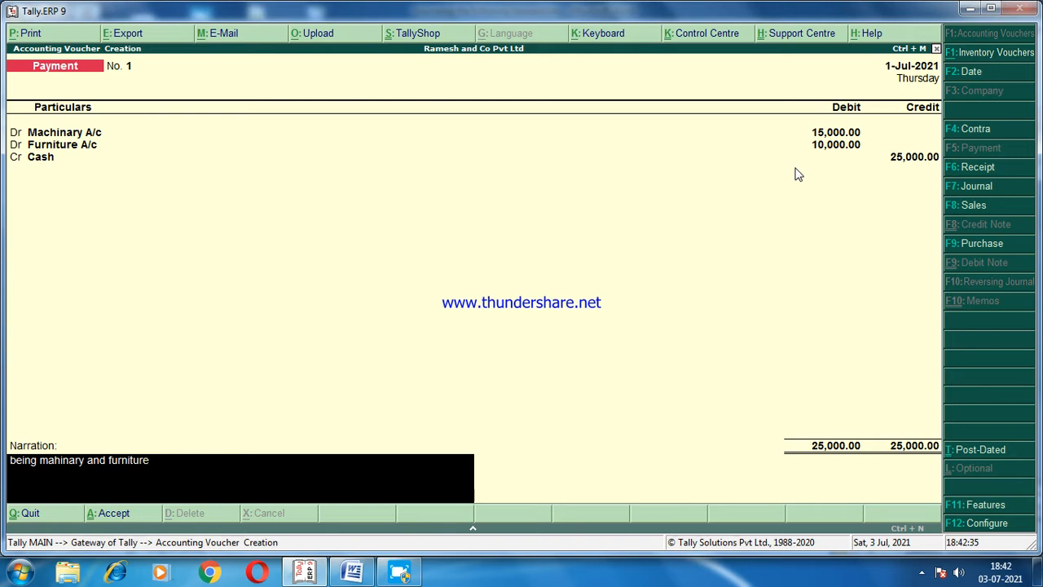
type("urchased")
key("Return")
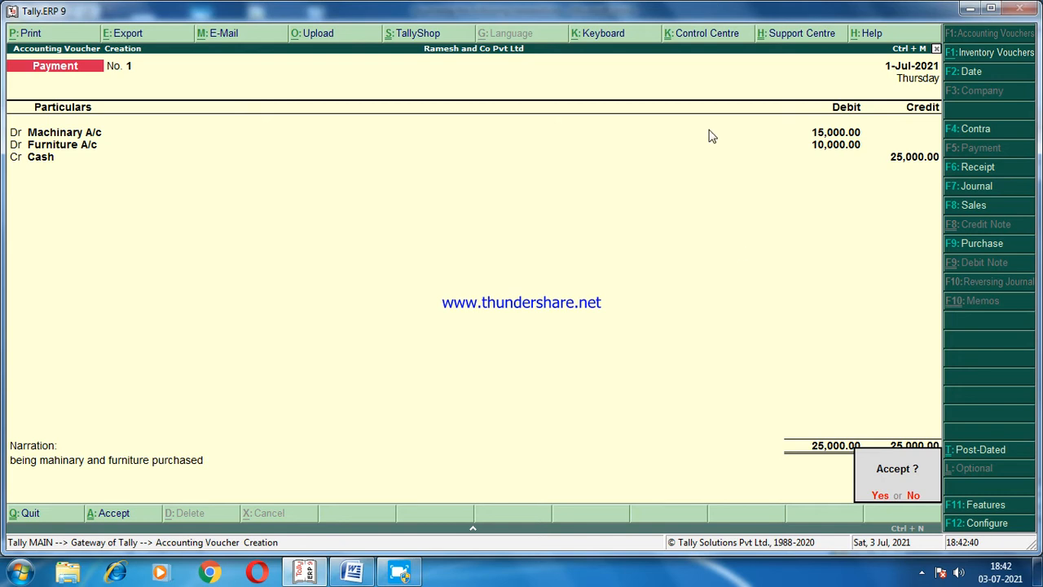
left_click(880, 497)
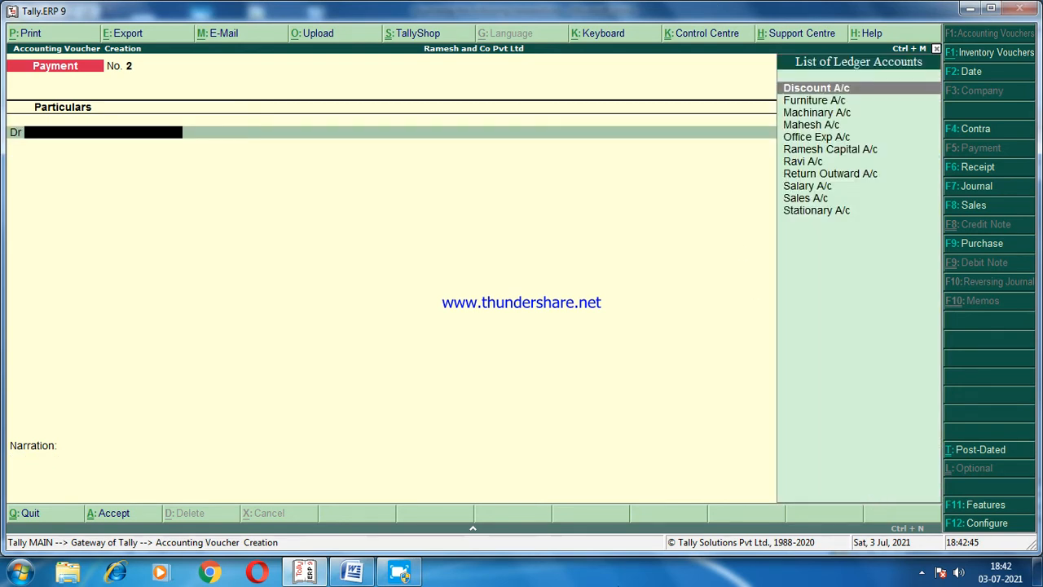
- Check the cash deposit transaction in Word, then return to Tally.ERP 9 and start a Contra voucher
left_click(349, 573)
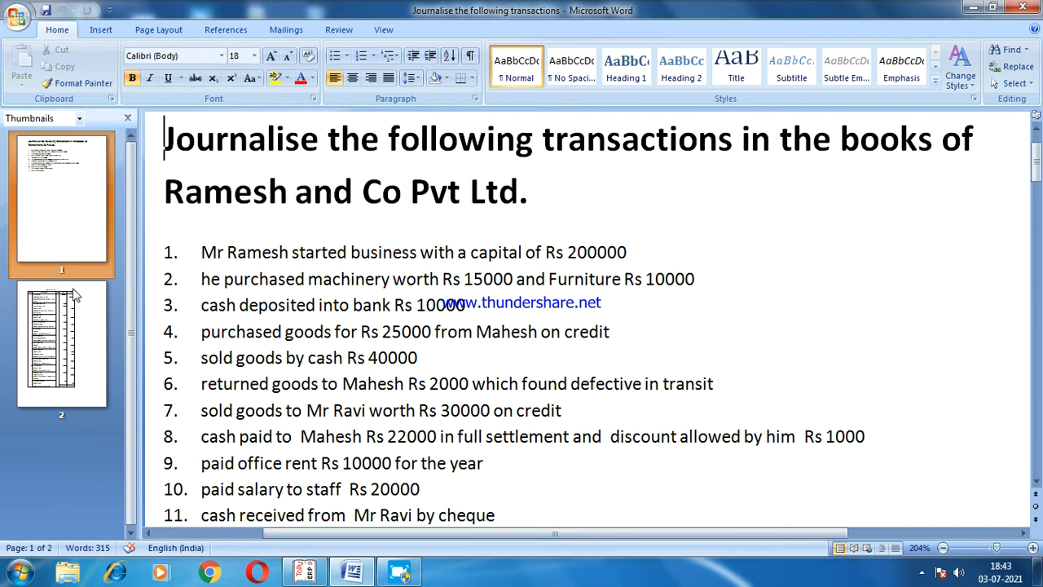
left_click(304, 573)
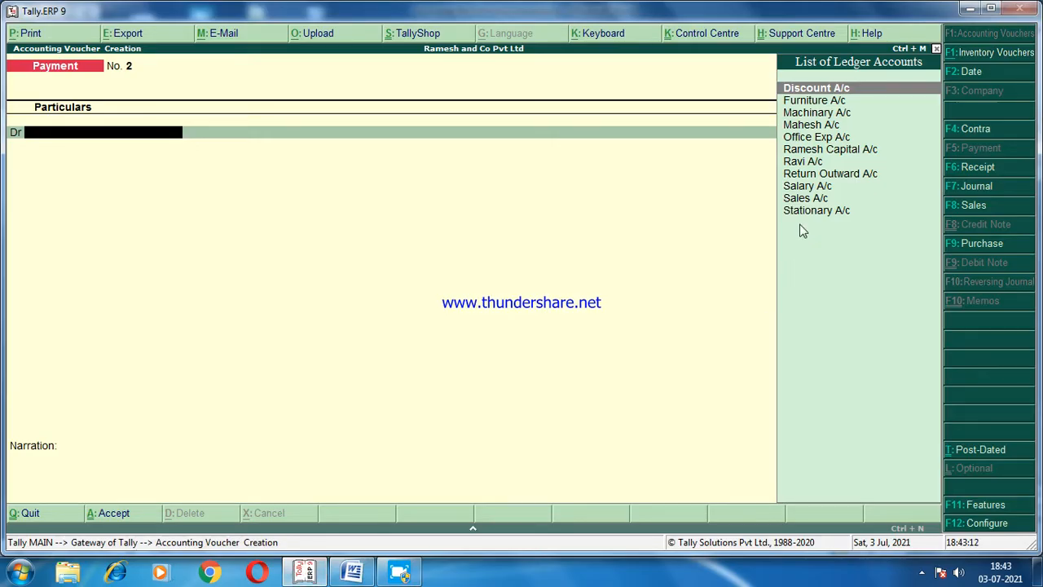
left_click(974, 129)
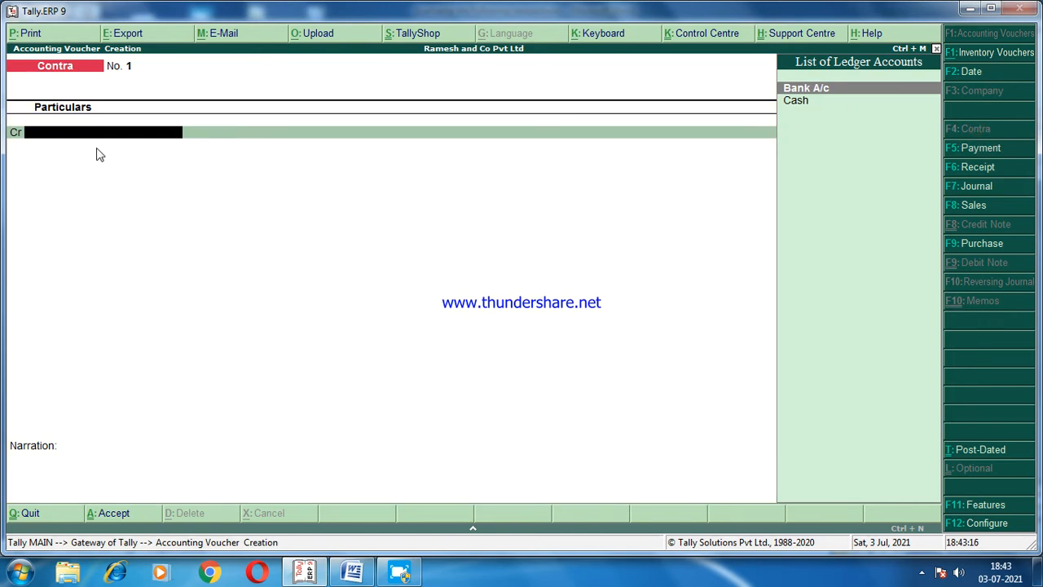
- Consult journal entry 3 in Word and credit the Cash ledger with 10000 in the Tally.ERP 9 contra voucher
left_click(346, 576)
left_click(61, 352)
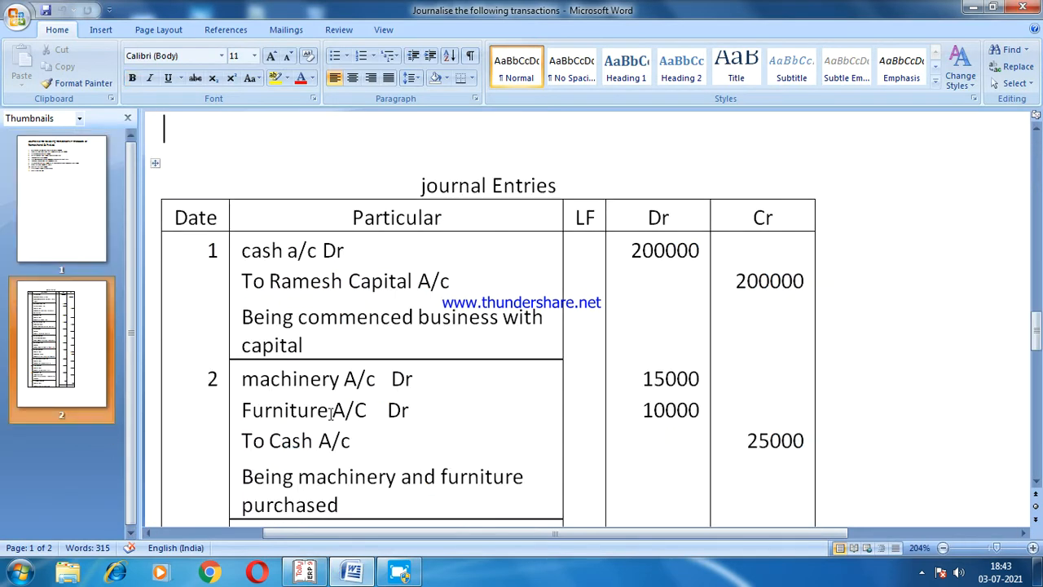
scroll(330, 413, "down", 3)
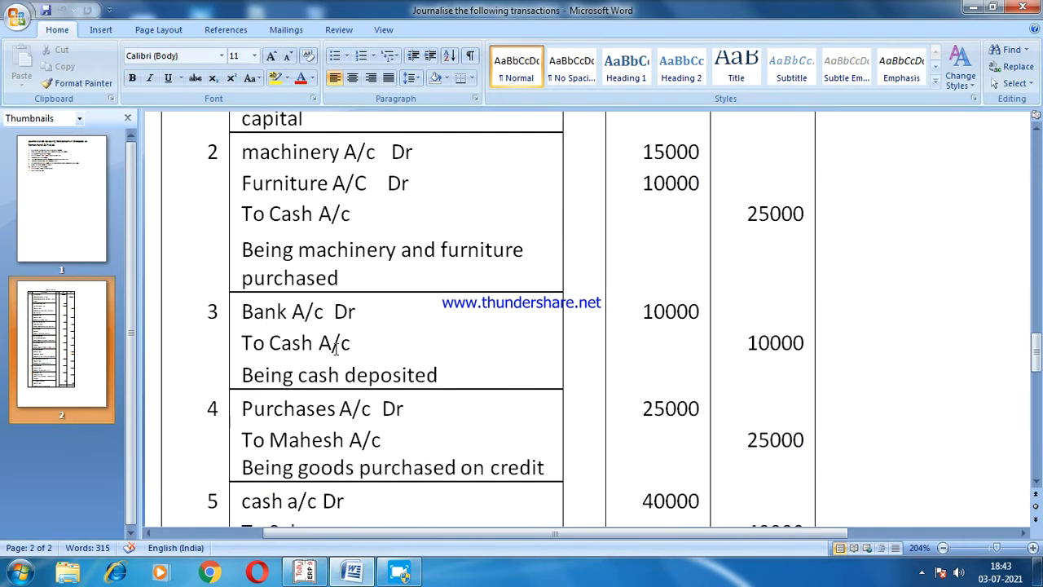
left_click(305, 573)
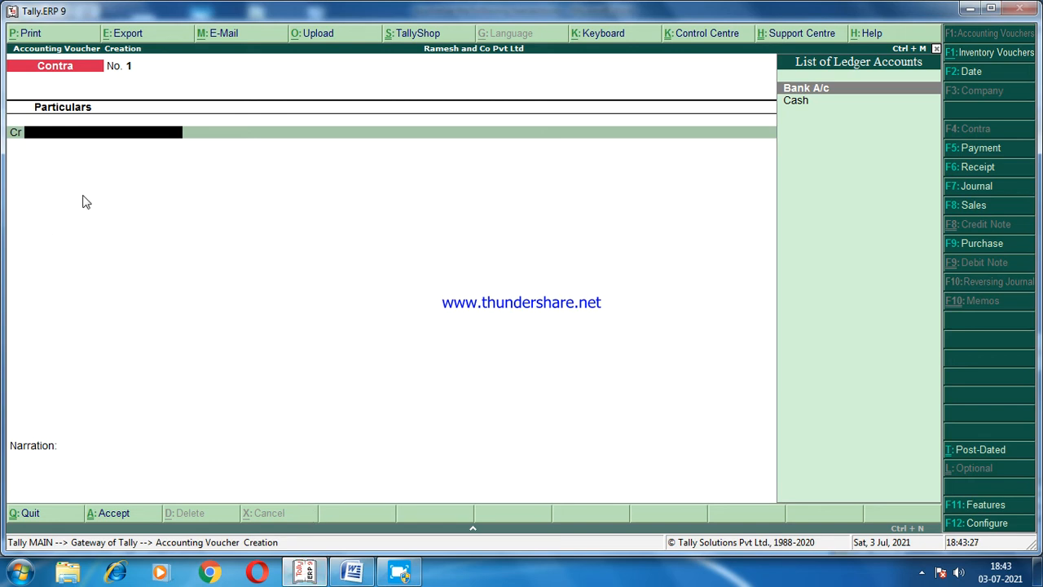
type("C")
key("Return")
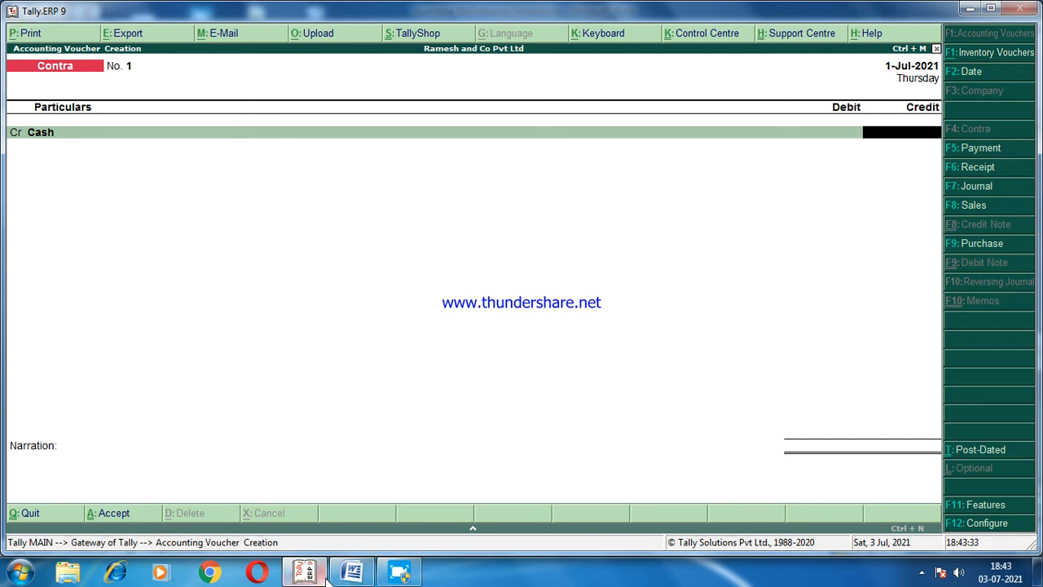
left_click(352, 573)
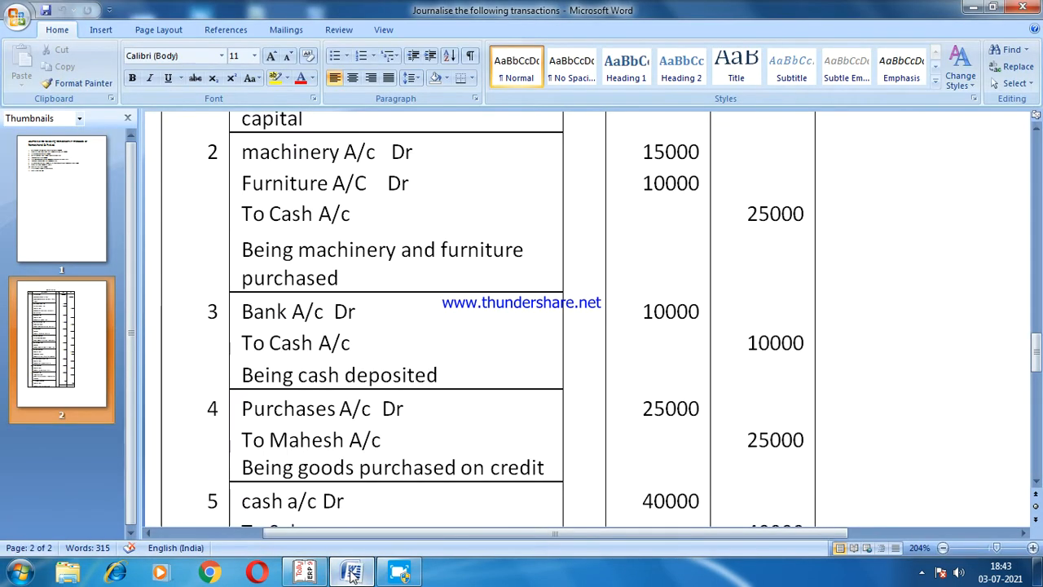
left_click(300, 573)
type("10000")
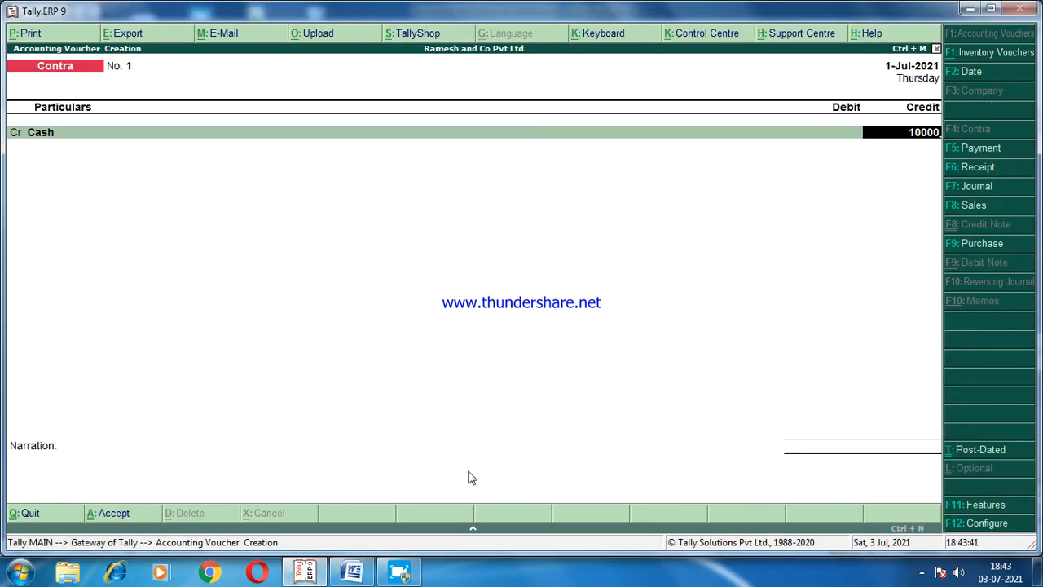
key("Return")
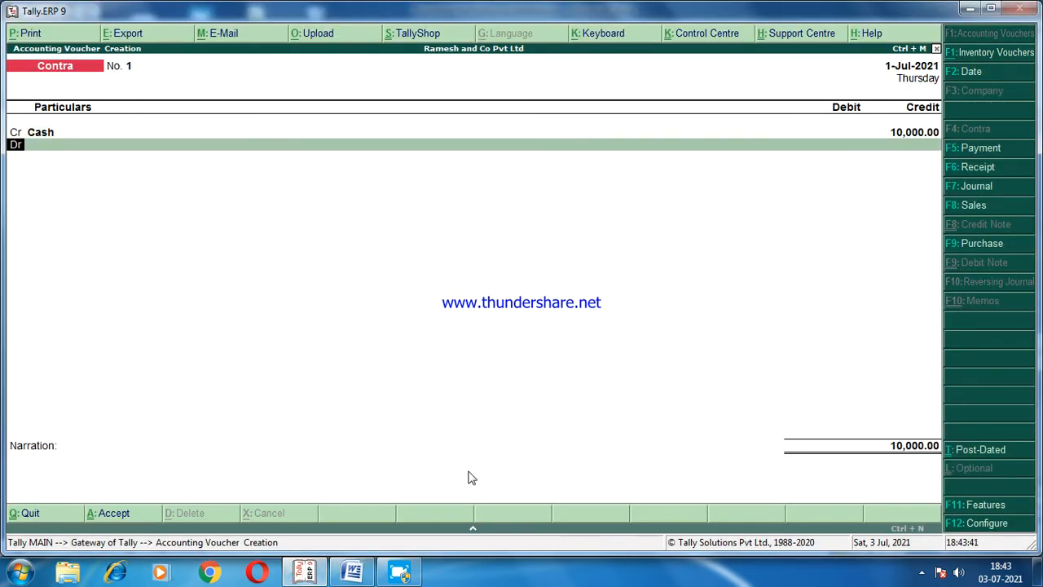
- Debit Bank A/c with 10,000.00 in the contra voucher and accept the Cash bank allocation for the full amount
key("Return")
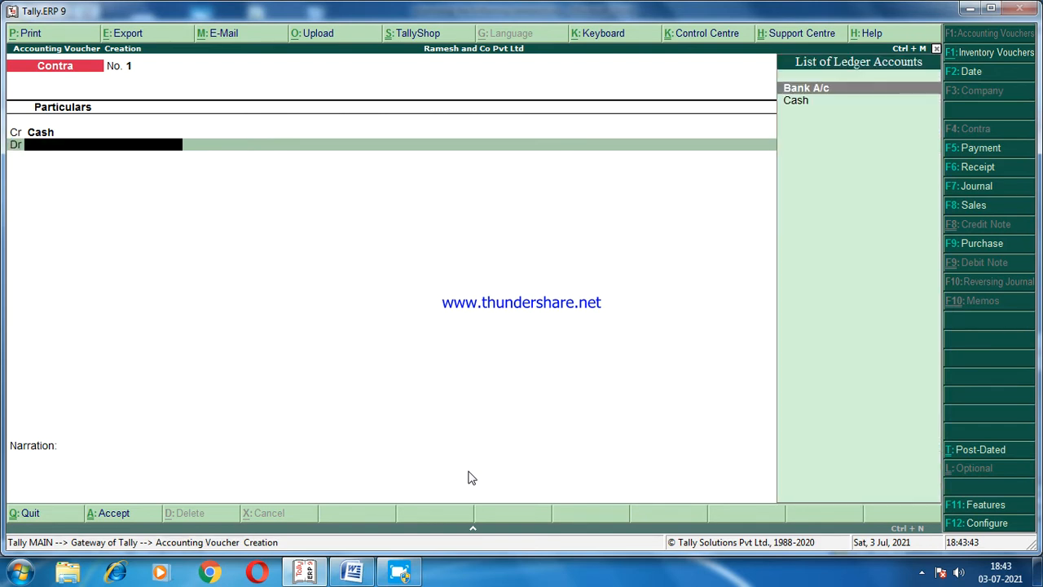
key("Return")
key("Return")
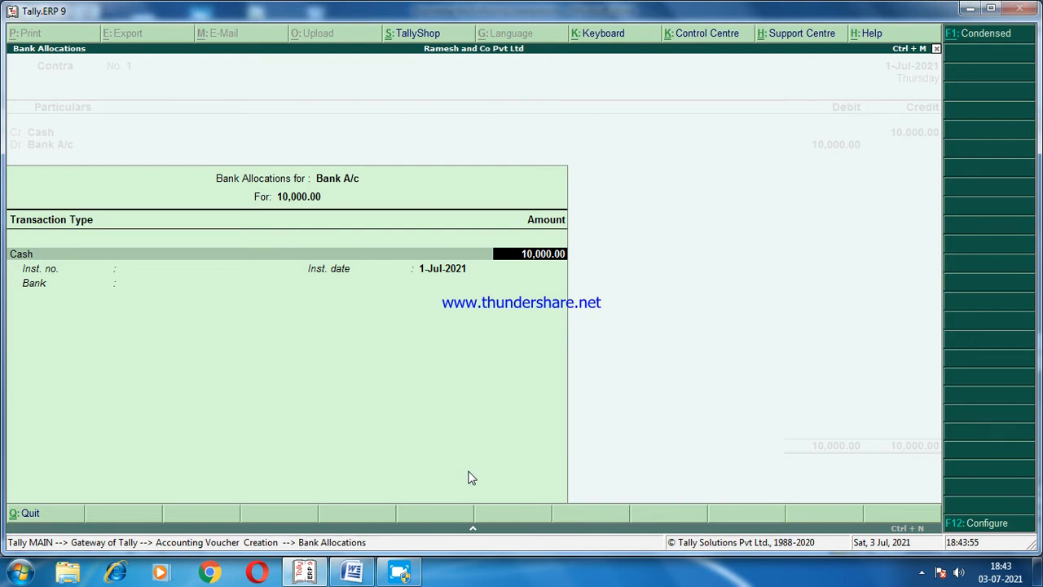
key("Return")
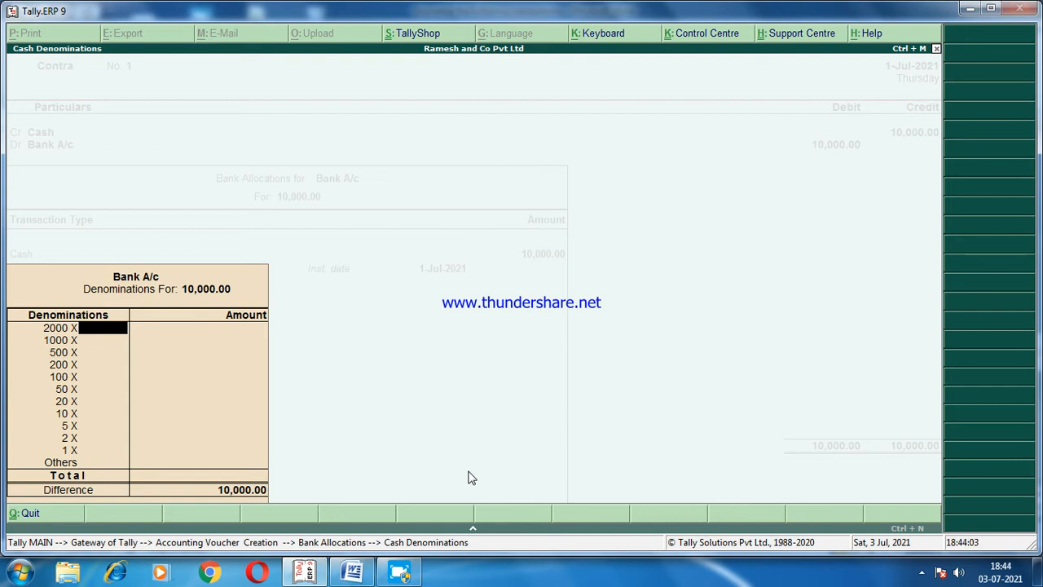
- Enter the cash denominations as 4 × 2000, 1 × 1000 and 2 × 500, then save the contra voucher without a narration
type("4")
key("Return")
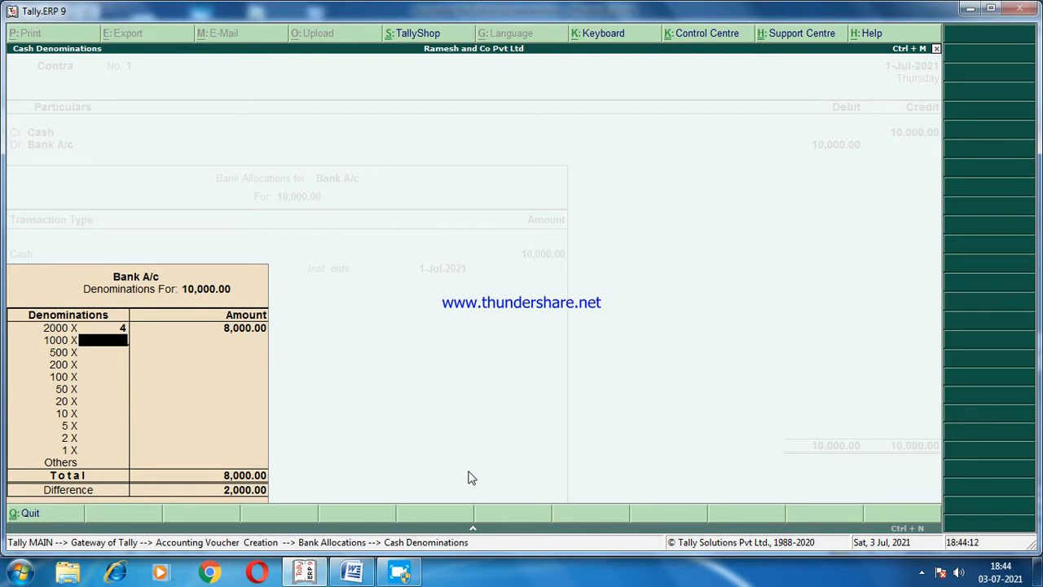
key("Return")
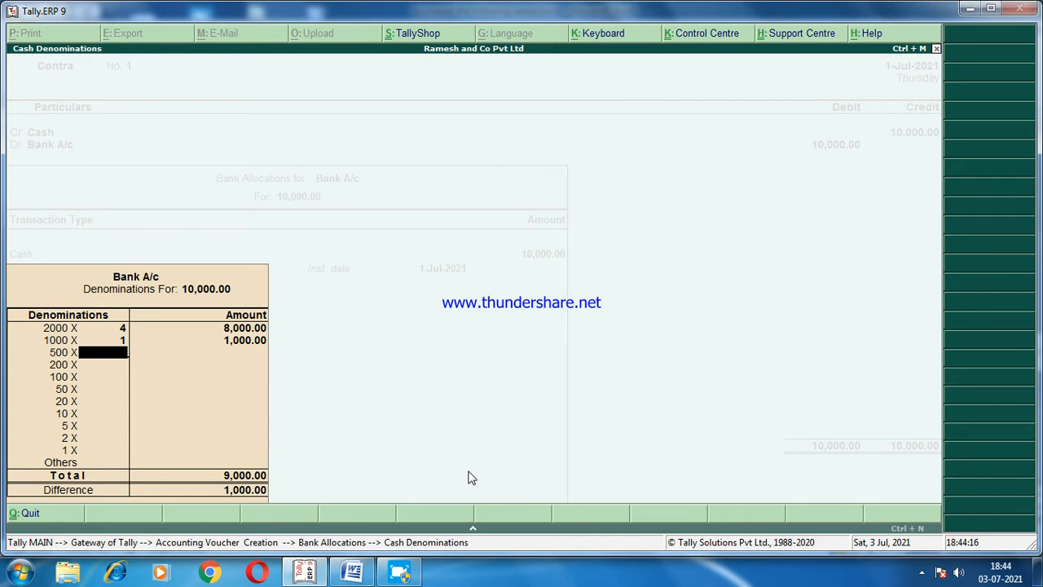
key("Return")
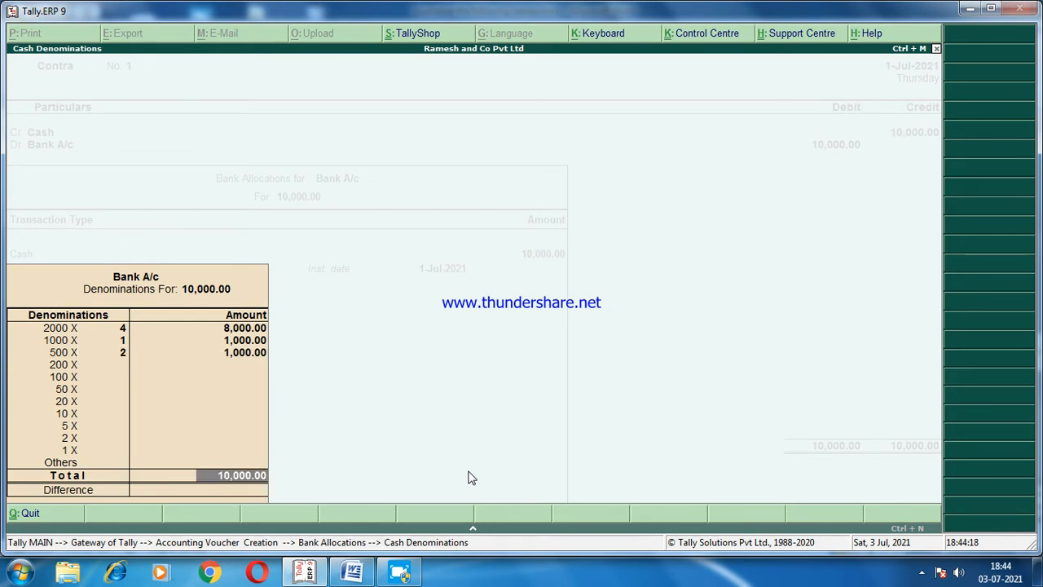
key("Return")
key("Return")
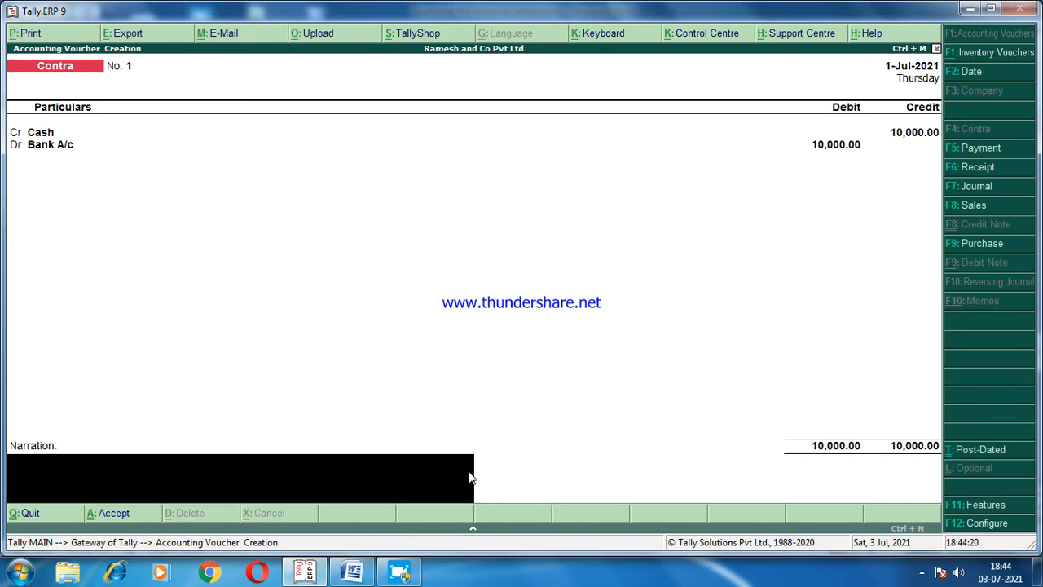
key("Return")
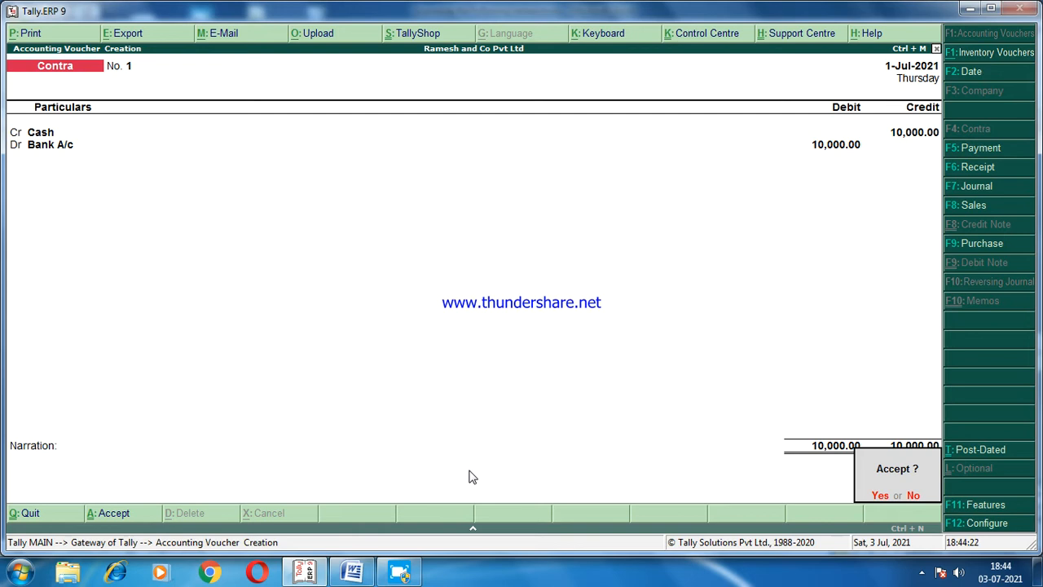
left_click(881, 497)
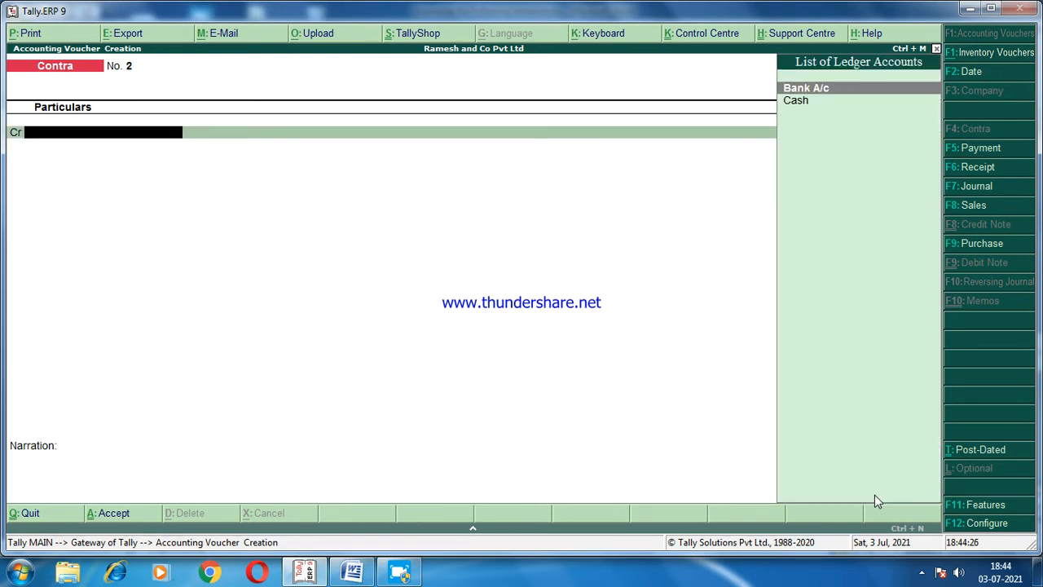
- Check the credit purchase transaction in Word, then return to Tally.ERP 9 and start a Purchase voucher
left_click(352, 573)
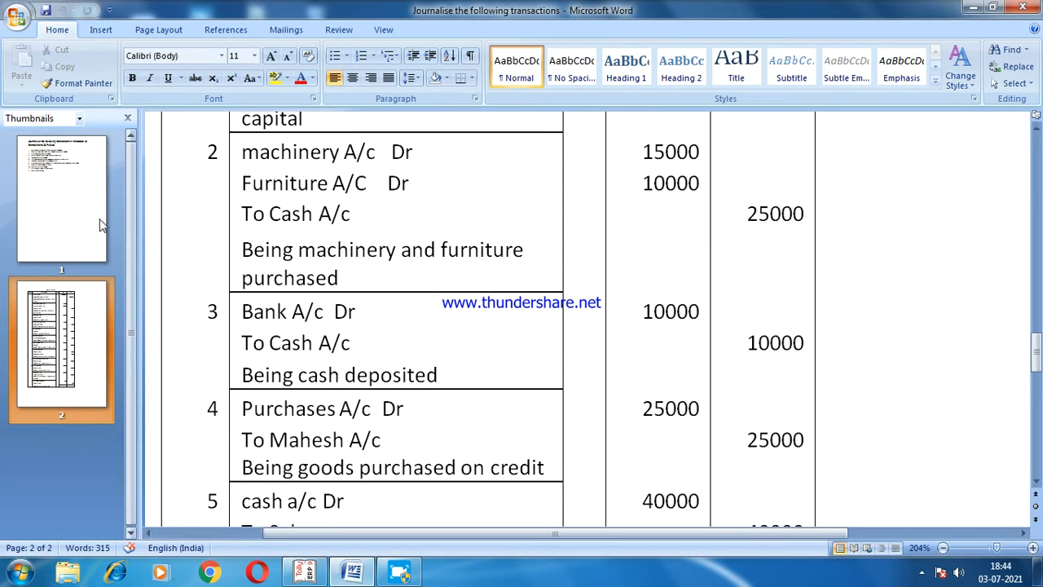
left_click(67, 197)
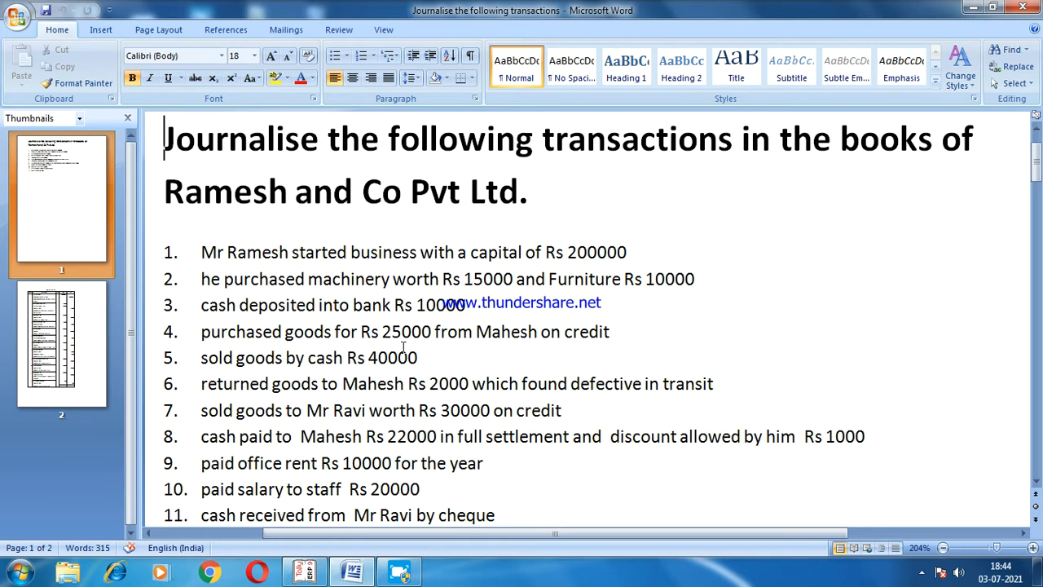
left_click(317, 575)
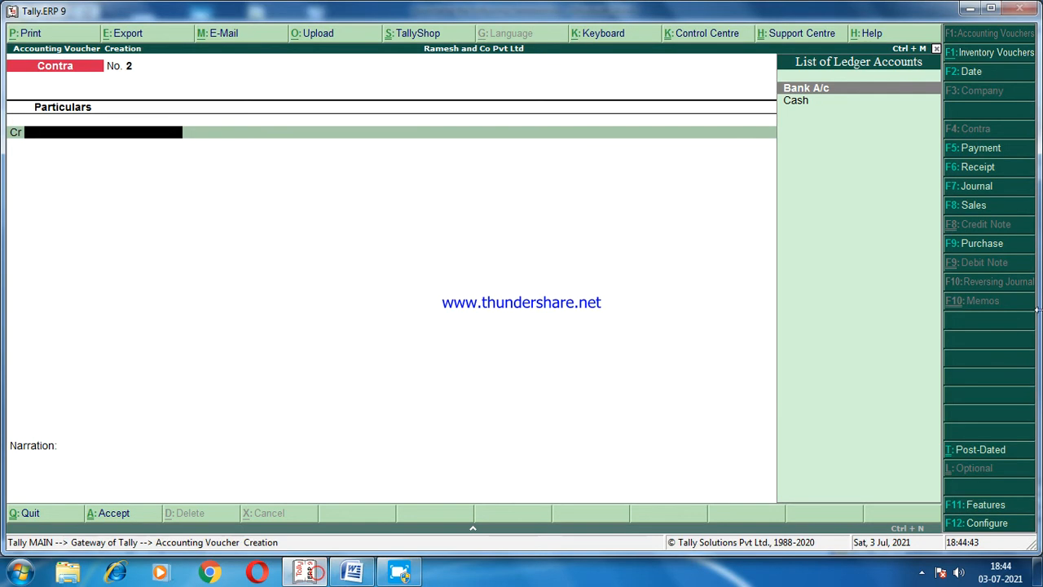
left_click(983, 244)
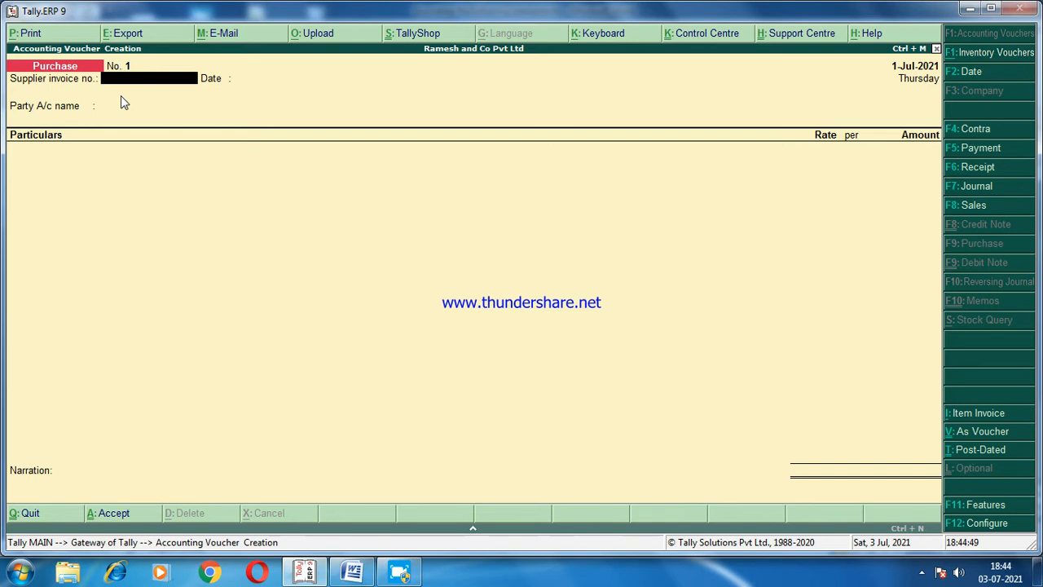
- Leave the supplier invoice number and date blank, choose the credit supplier's ledger as party account and accept the default party details
key("Return")
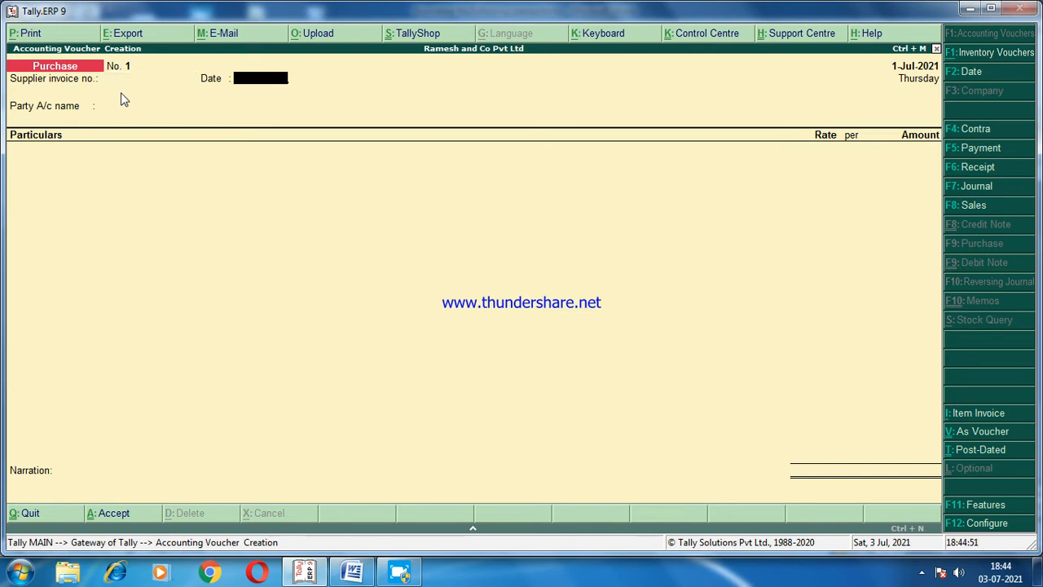
key("Return")
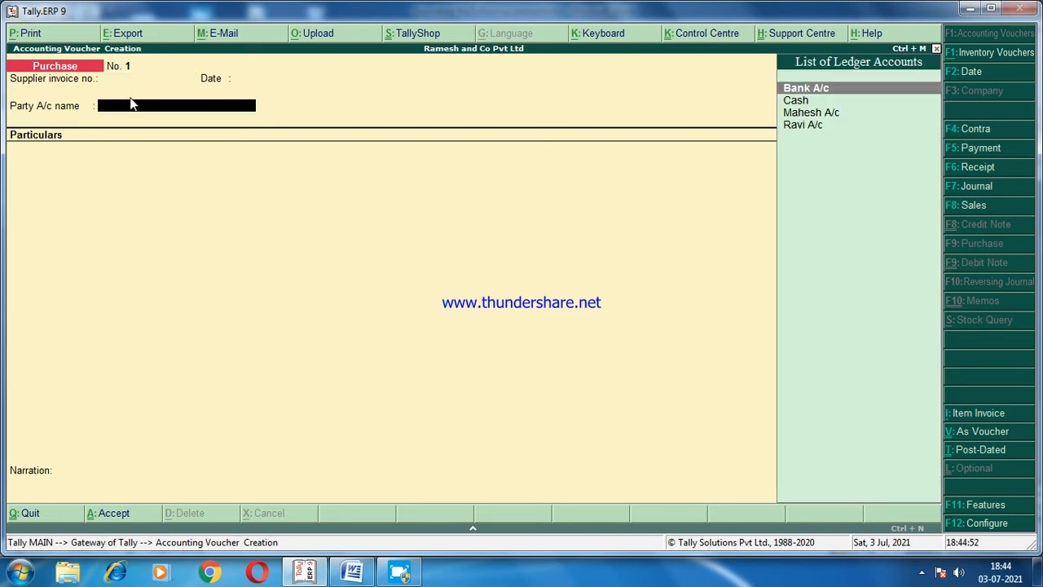
left_click(810, 112)
key("Return")
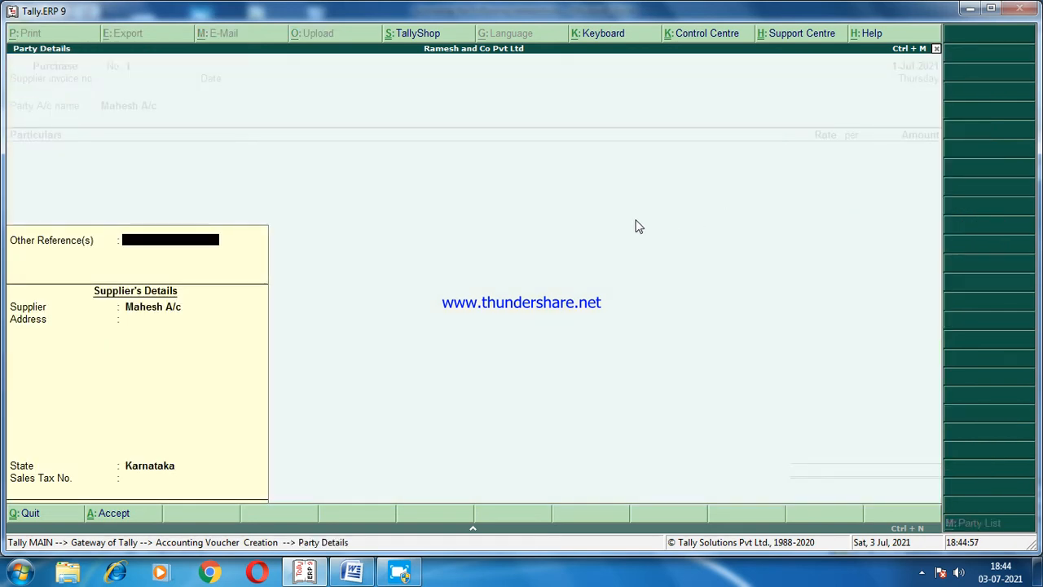
key("Return")
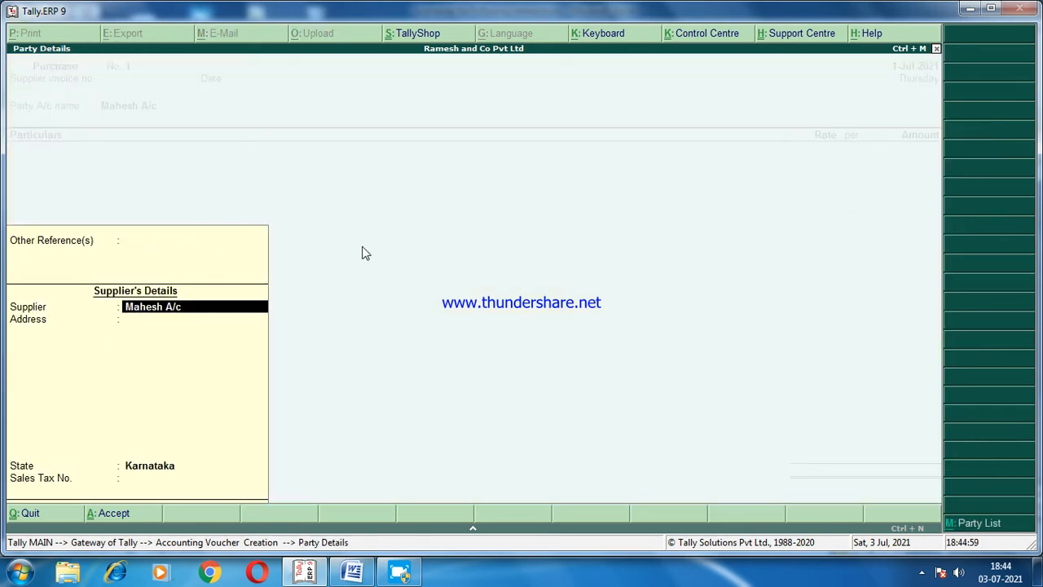
key("Return")
key("Return")
key("Return")
key("Return")
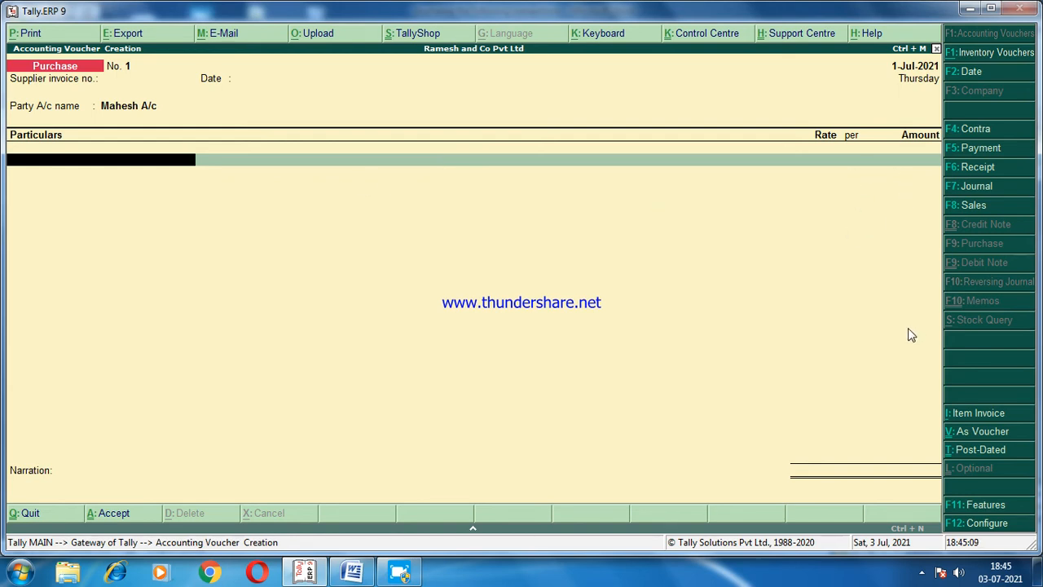
- Switch the purchase from invoice to voucher mode and confirm the supplier's ledger as the credit account with its default details
left_click(969, 432)
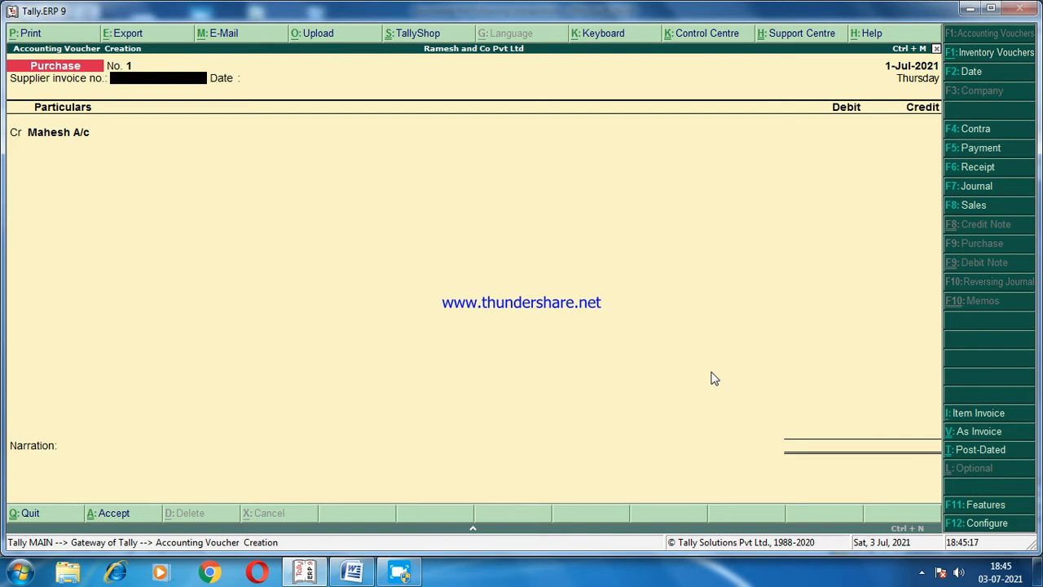
key("Return")
key("Return")
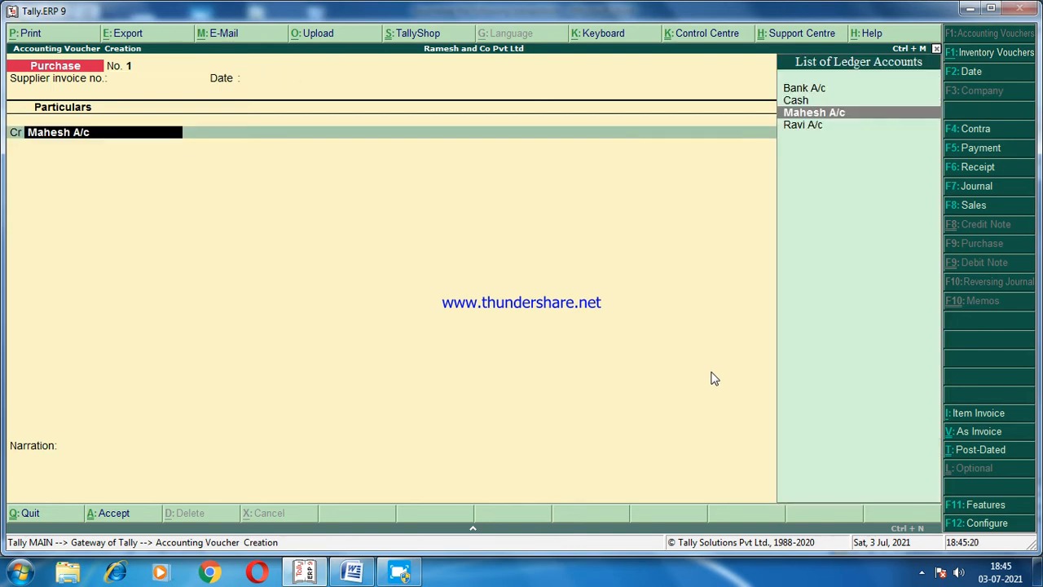
key("Return")
key("Return")
key("Return")
key("Return")
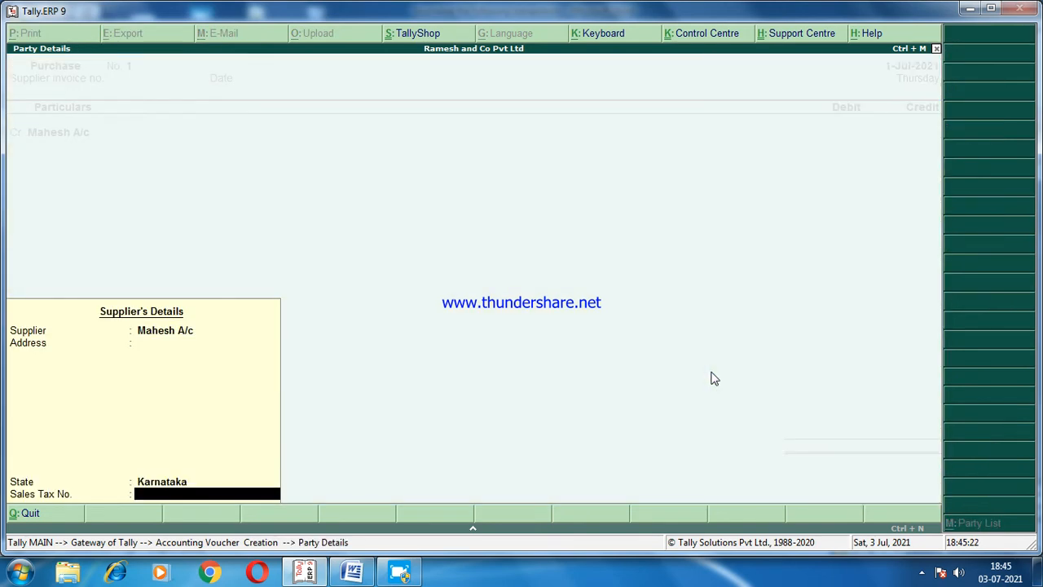
key("Return")
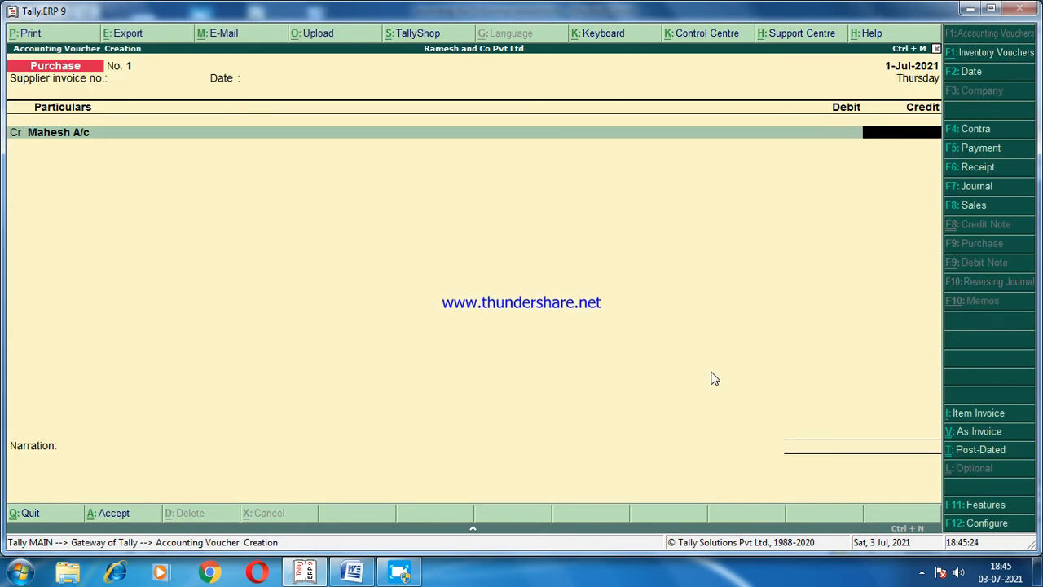
- Consult journal entry 4 in Word, then credit the supplier's ledger with 25000 in the Tally.ERP 9 purchase voucher
left_click(351, 575)
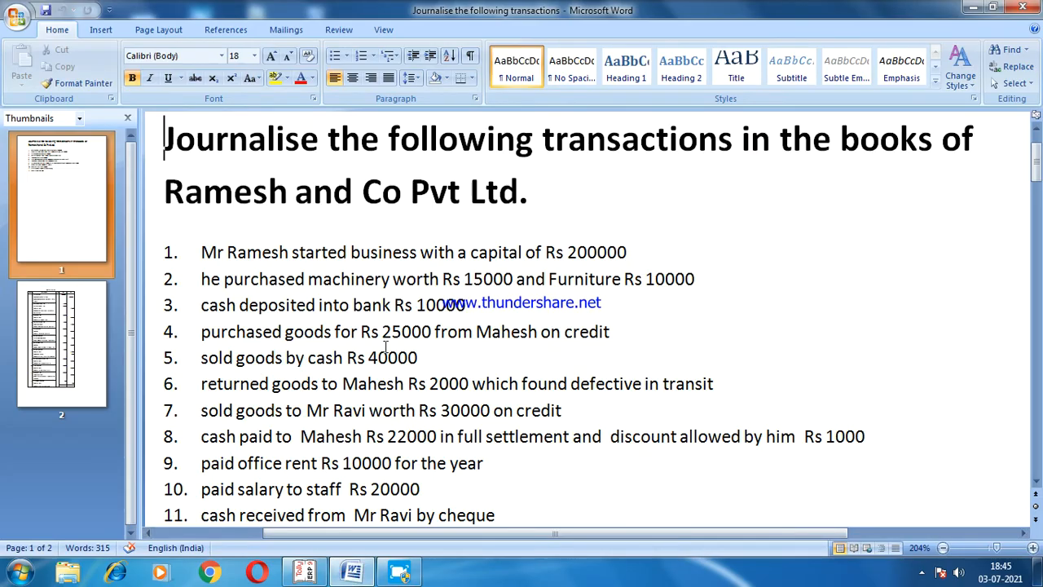
mouse_move(305, 572)
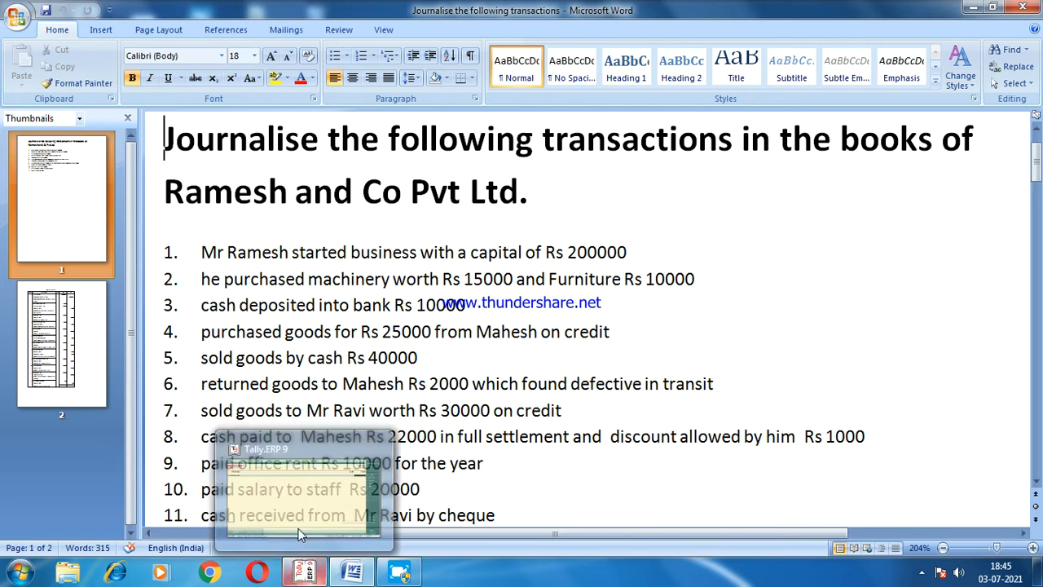
left_click(41, 326)
scroll(380, 440, "down", 6)
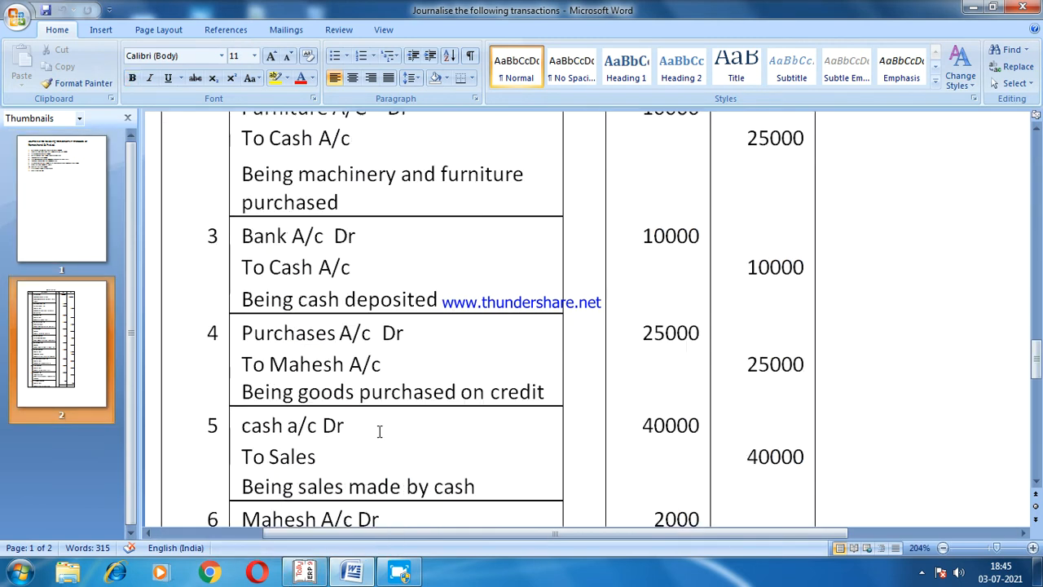
left_click(380, 432)
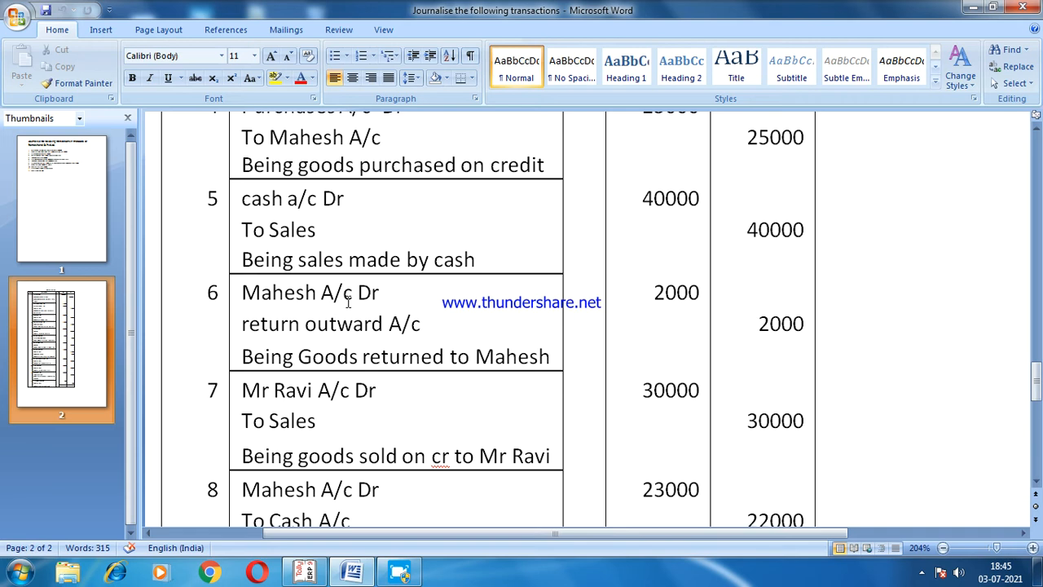
scroll(334, 300, "up", 1)
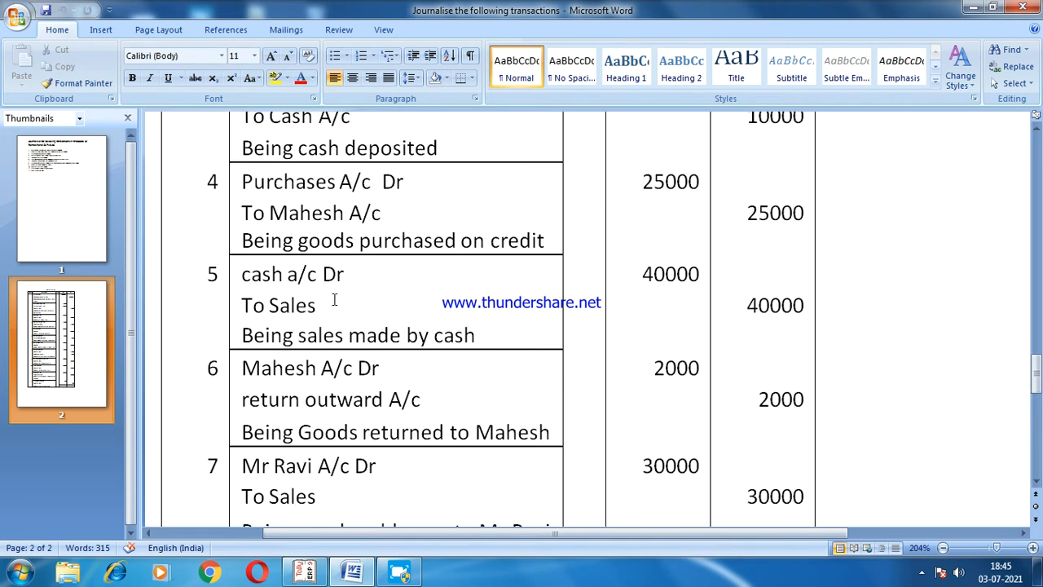
scroll(335, 300, "up", 1)
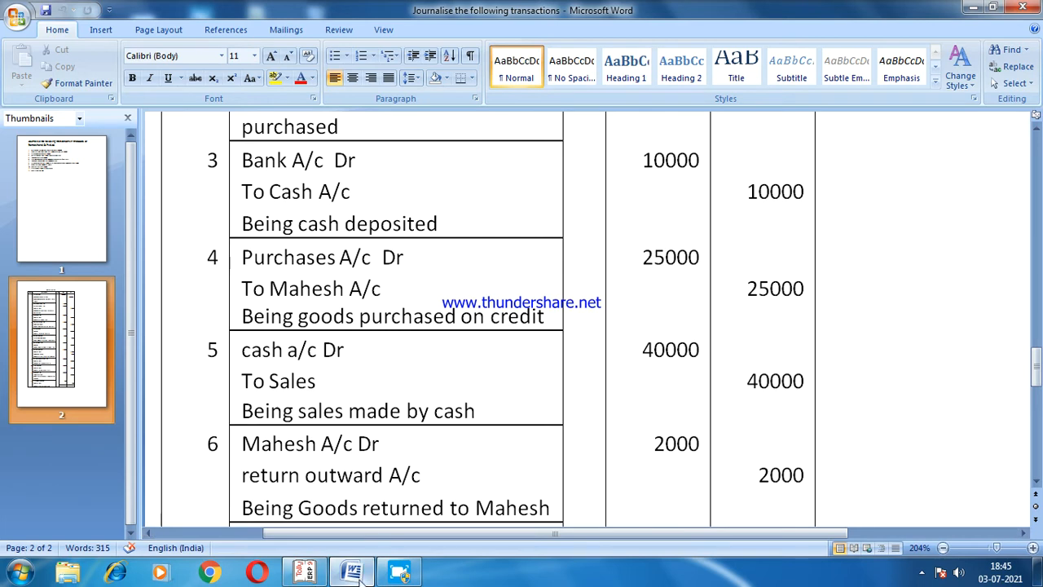
left_click(305, 572)
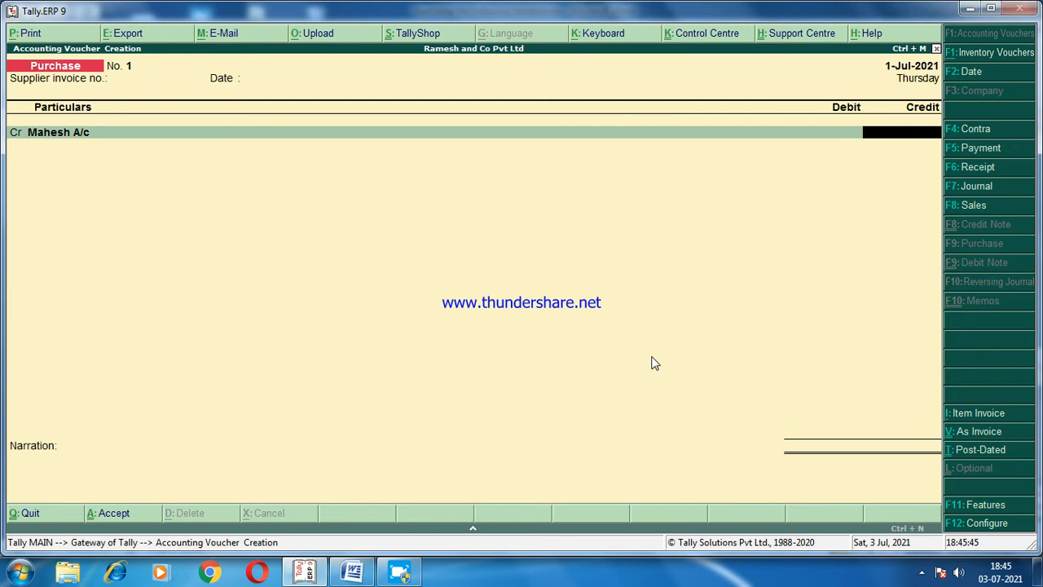
type("000")
key("Return")
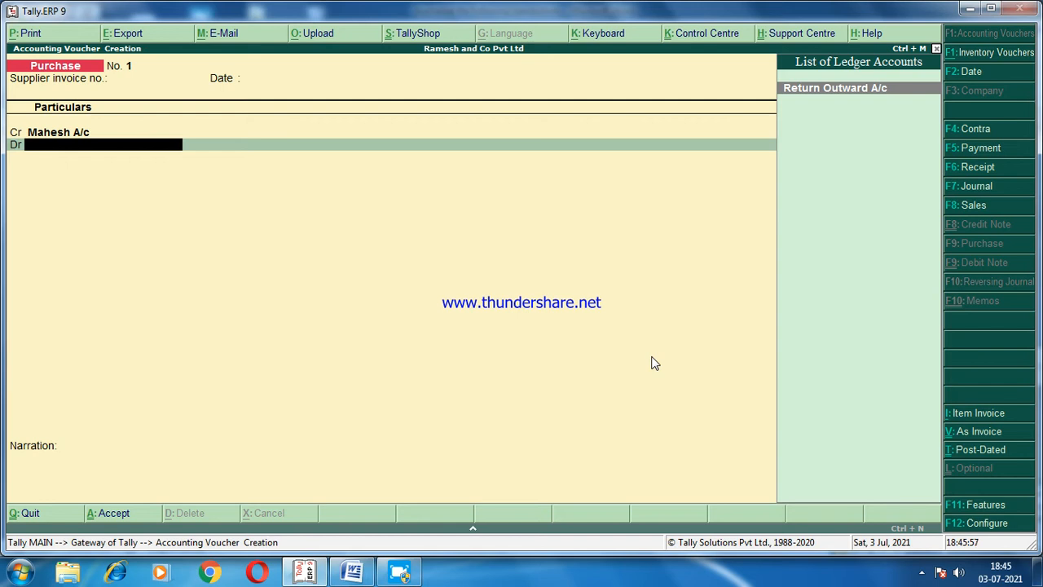
- Create a ledger named Purchases A/c under Purchase Accounts, with inventory values not affected and ledger type Not Applicable, as the debit account
key("alt+c")
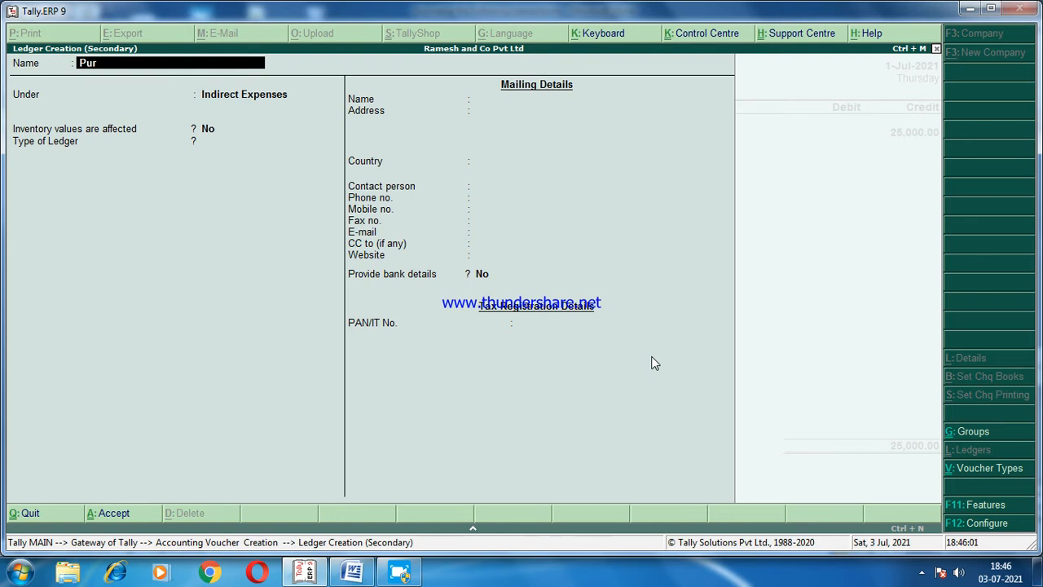
type("Purchases A/c")
key("Return")
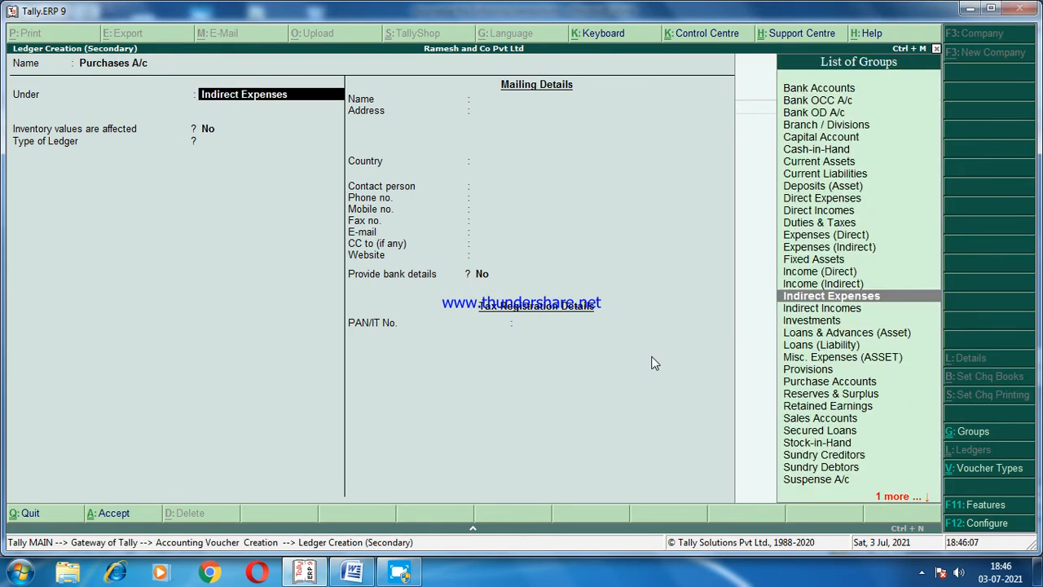
type("Pu")
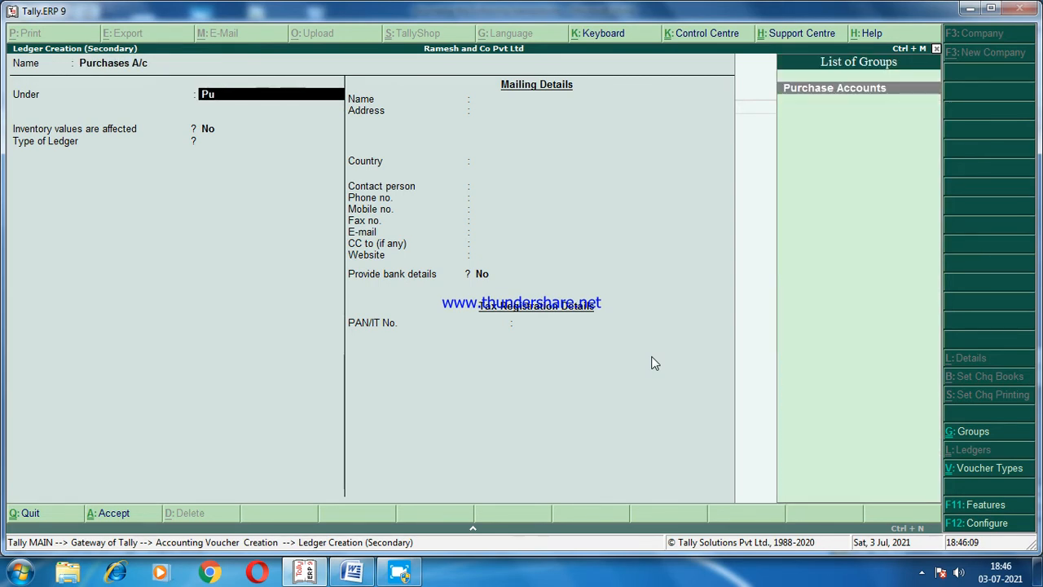
key("Return")
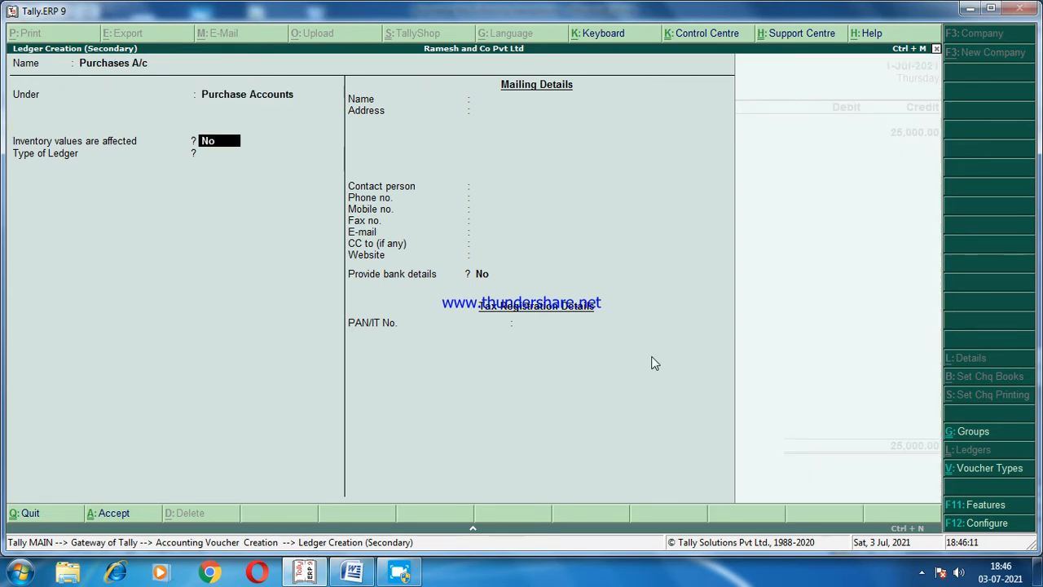
key("Return")
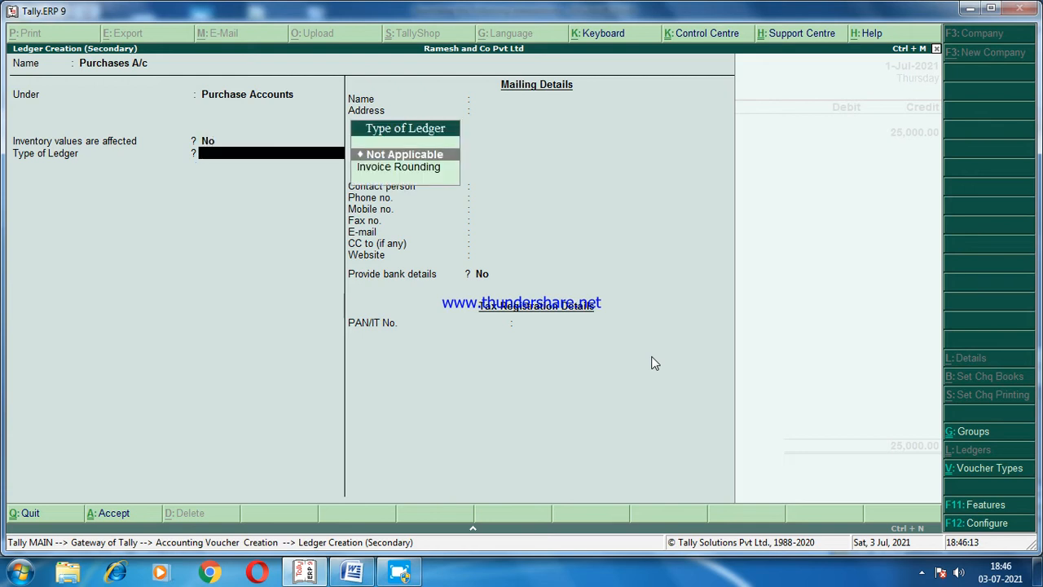
key("Return")
key("Return")
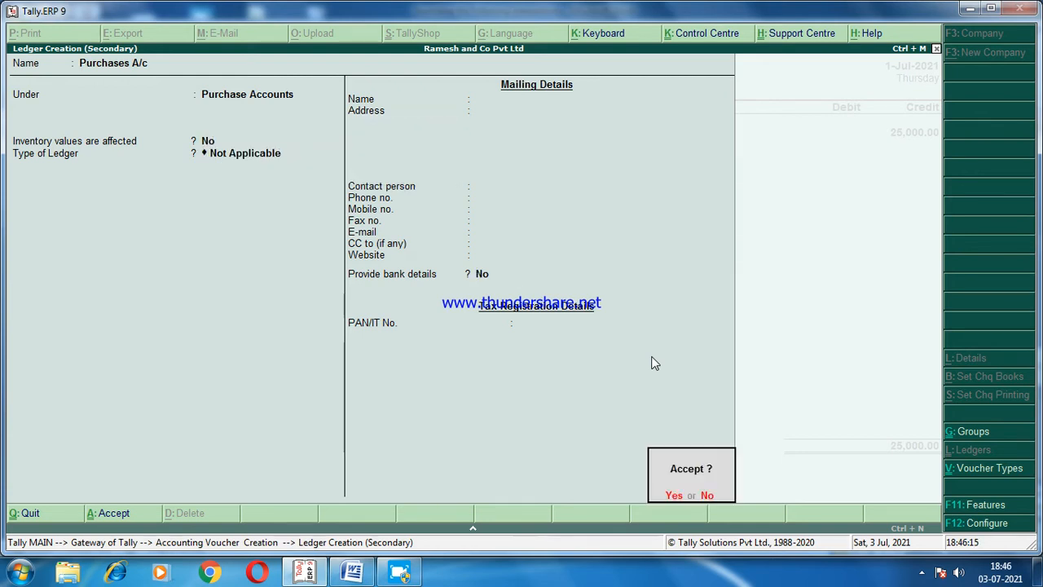
key("Return")
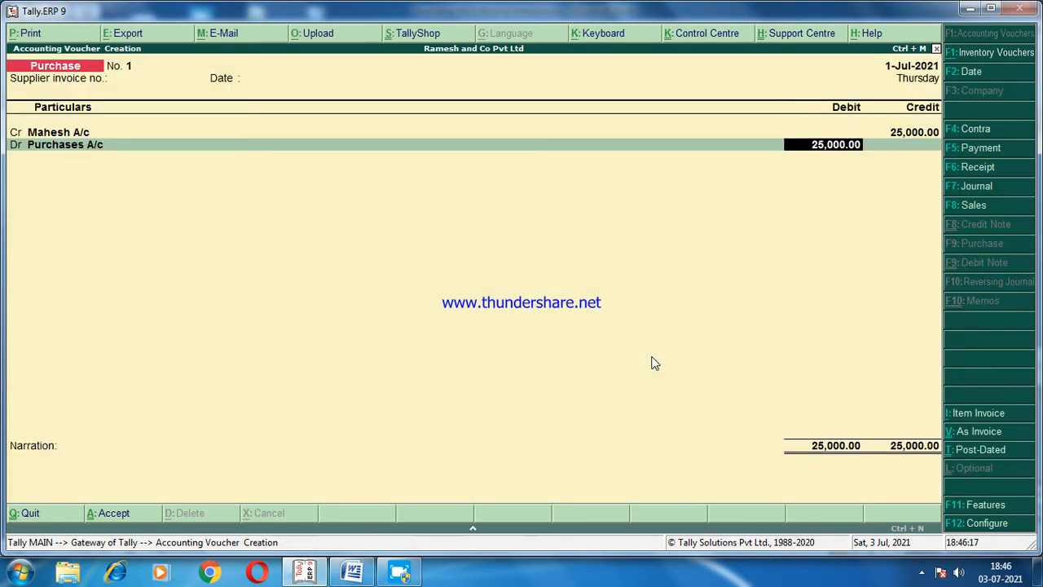
- Accept the proposed debit amount, enter the narration "being goods purchased on credit" and save the purchase voucher
key("Return")
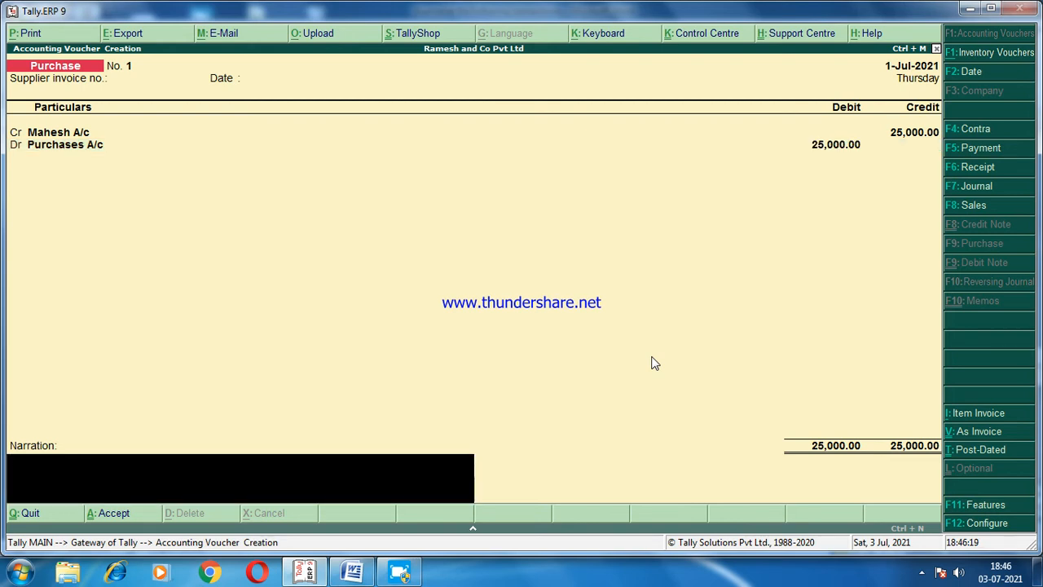
type("being goods purchased o")
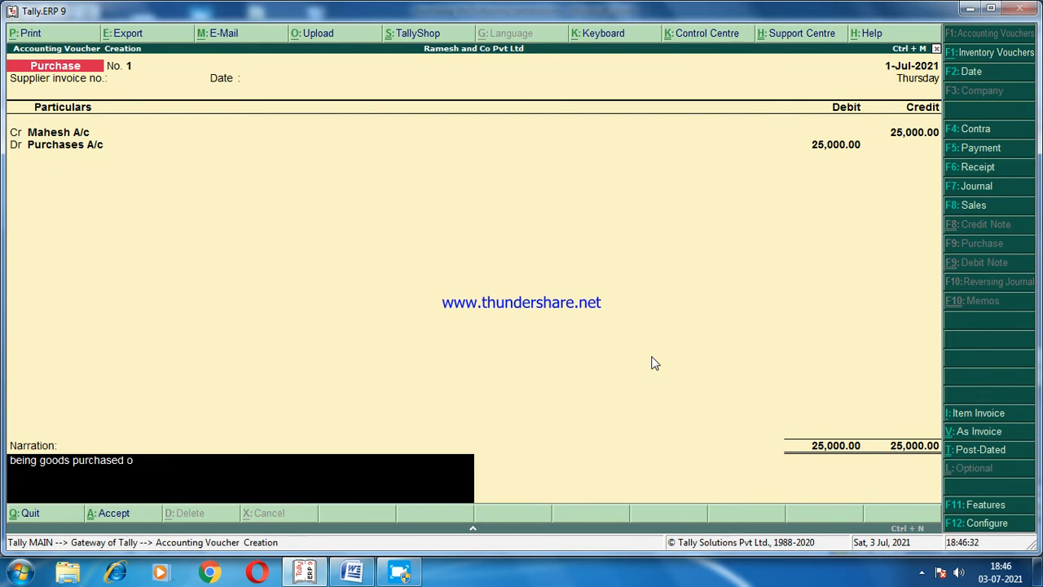
type("m credit")
key("Return")
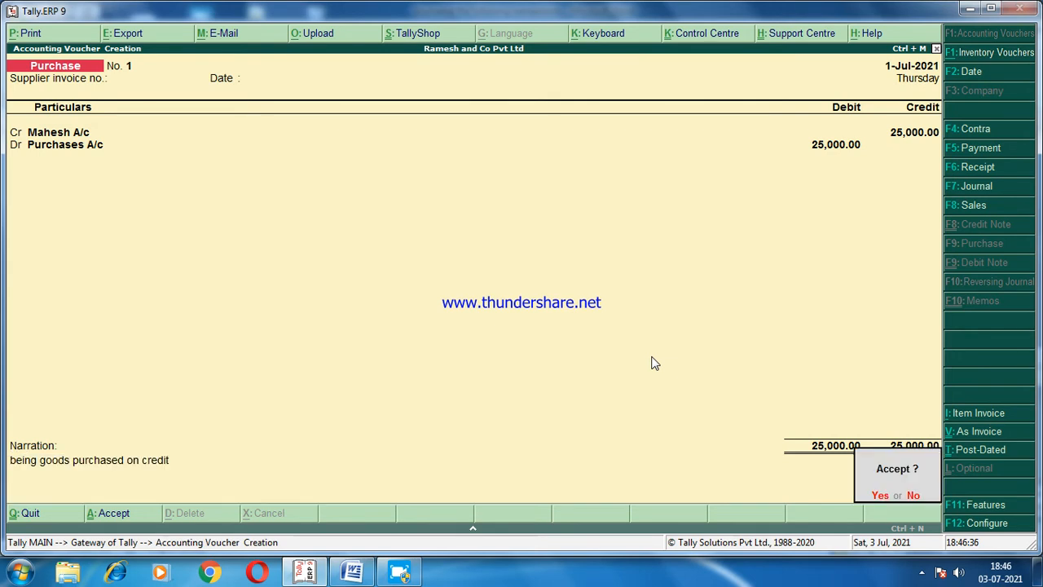
left_click(879, 496)
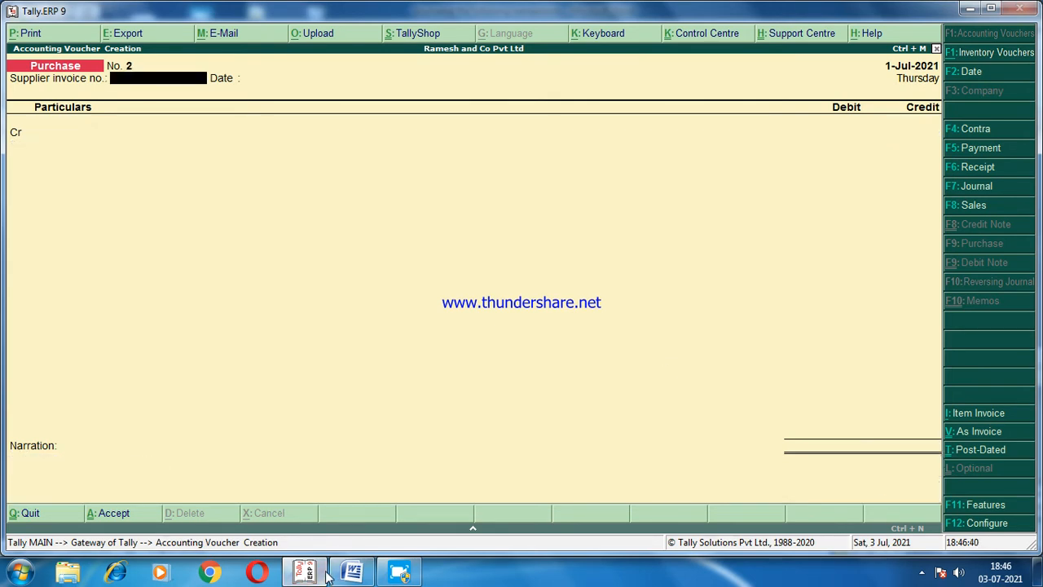
- Check the cash sale in the Word transaction list, then return to Tally.ERP 9 and start a Receipt voucher
left_click(352, 574)
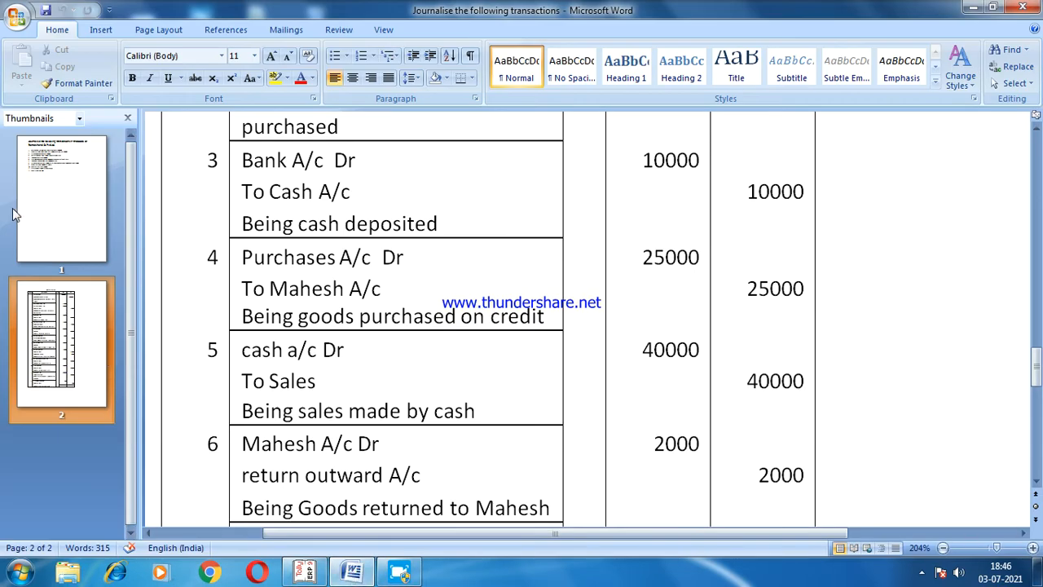
left_click(52, 204)
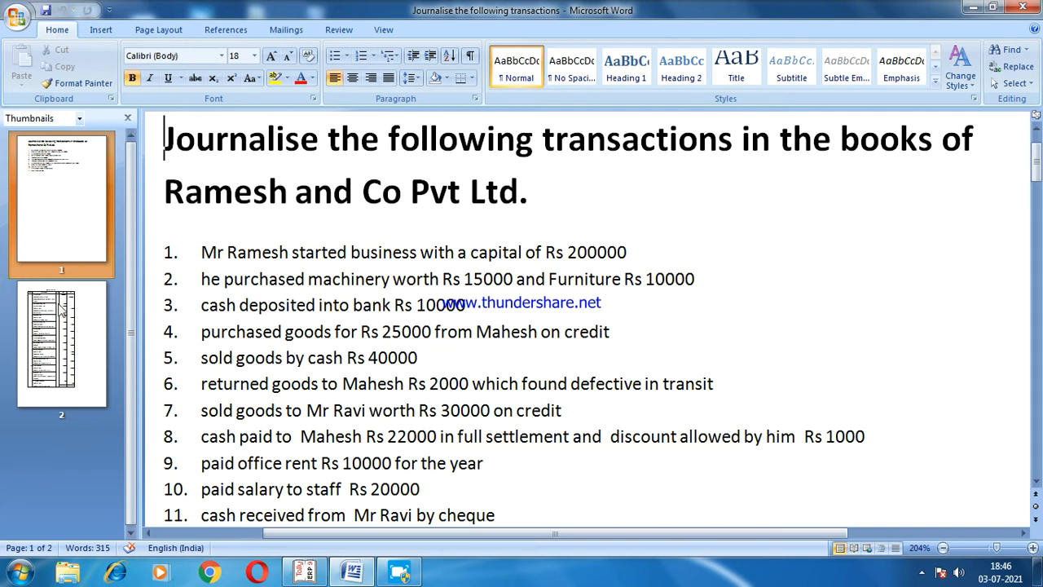
left_click(300, 576)
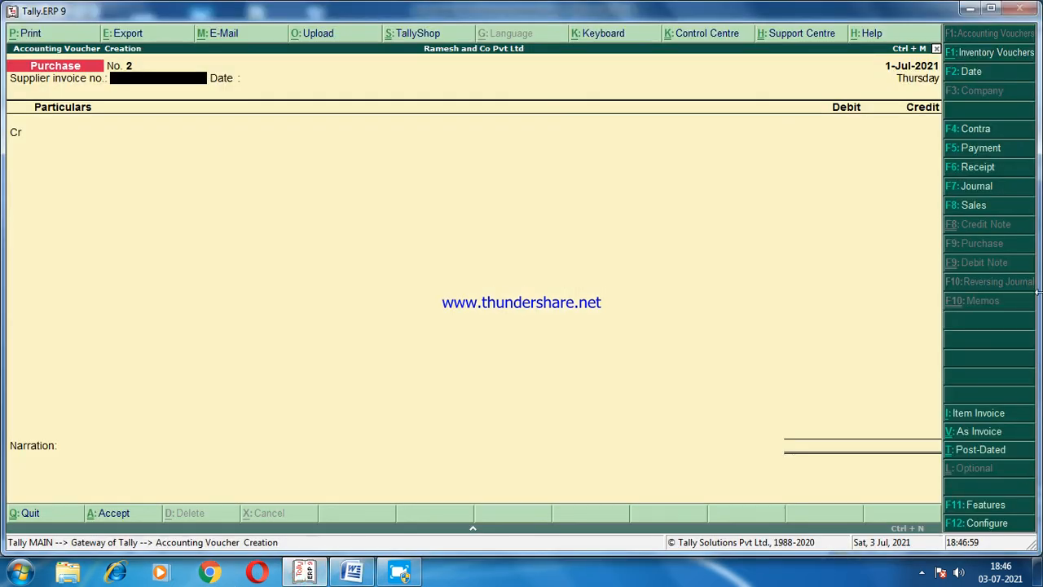
left_click(975, 167)
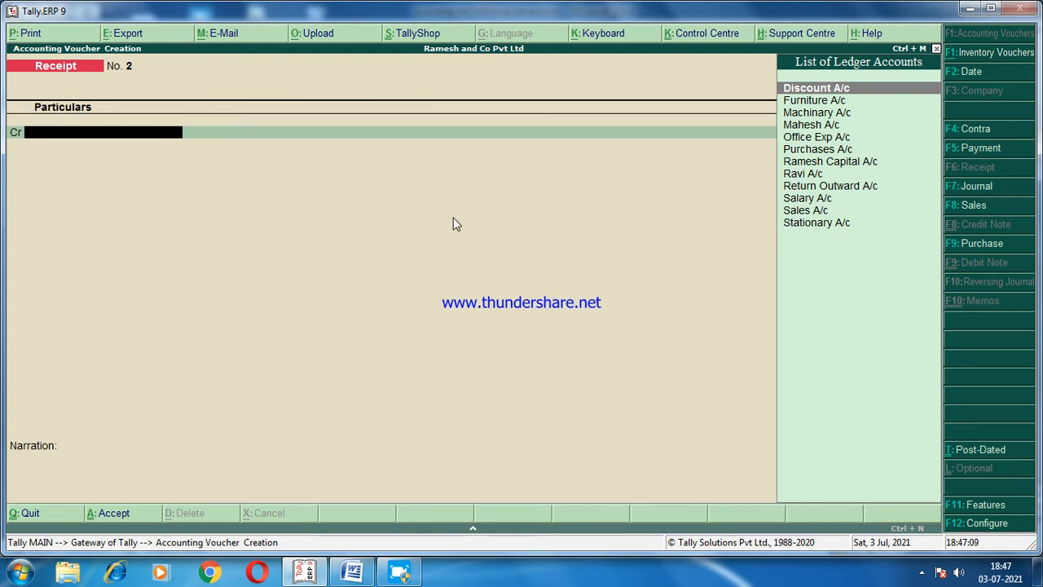
- Credit Sales A/c with 40000 and choose Cash as the debit account in the receipt voucher
left_click(800, 214)
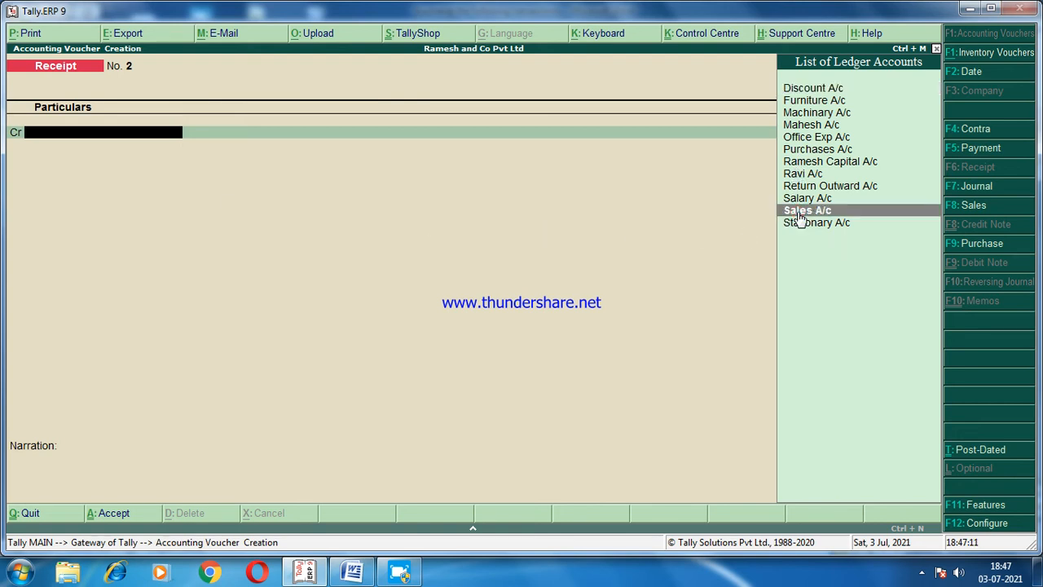
left_click(800, 213)
type("40000")
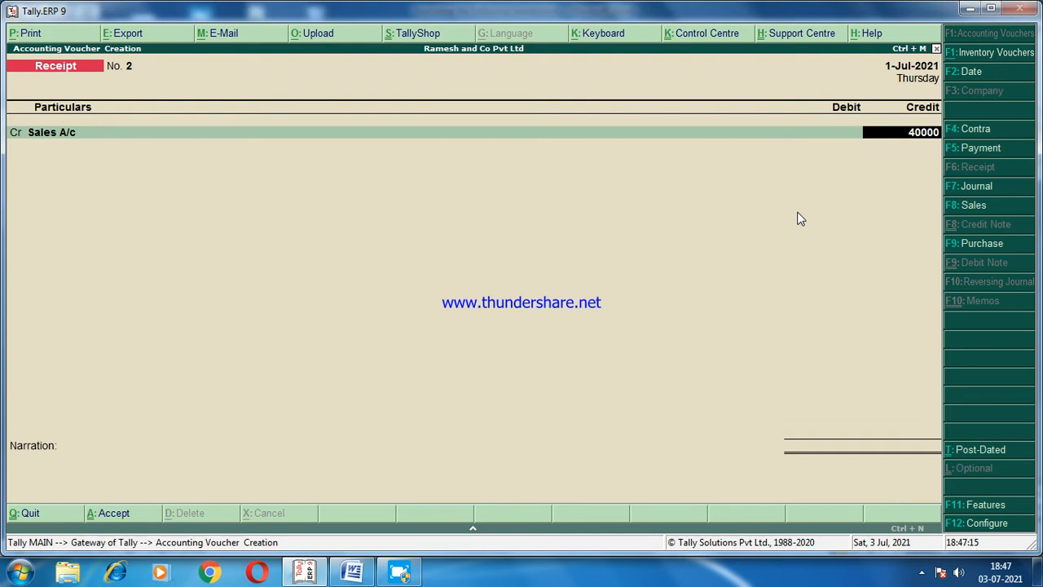
key("Return")
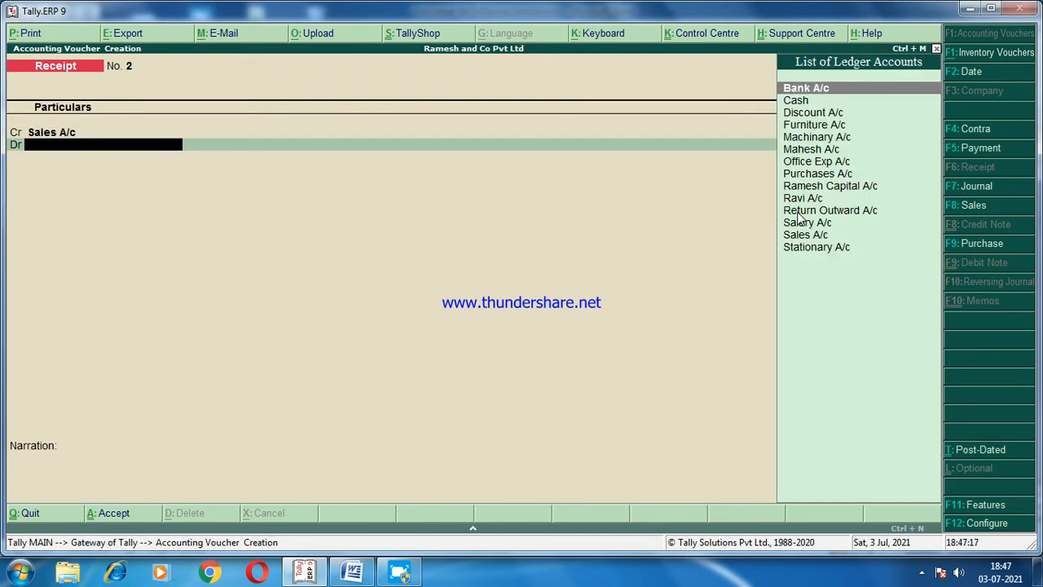
key("Down")
key("Return")
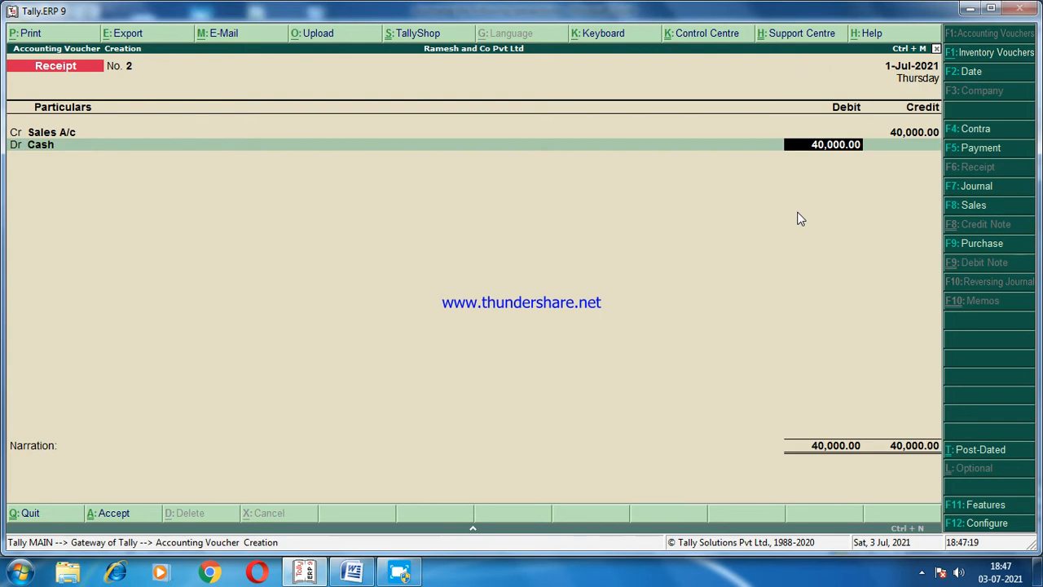
- Accept the Cash debit amount, enter the narration "being cash sales made" and save the receipt voucher
key("Return")
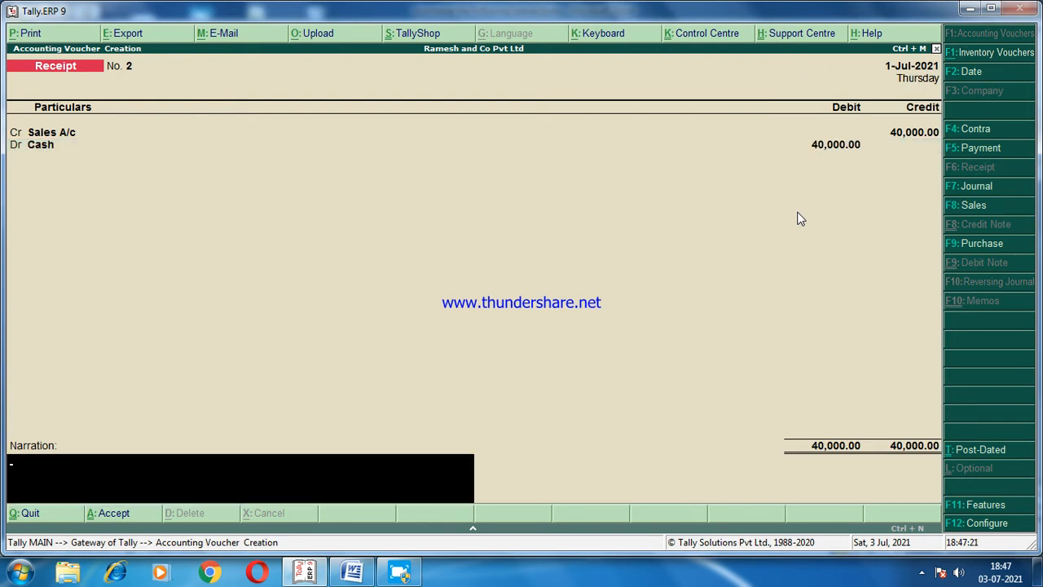
type("being cash sales made")
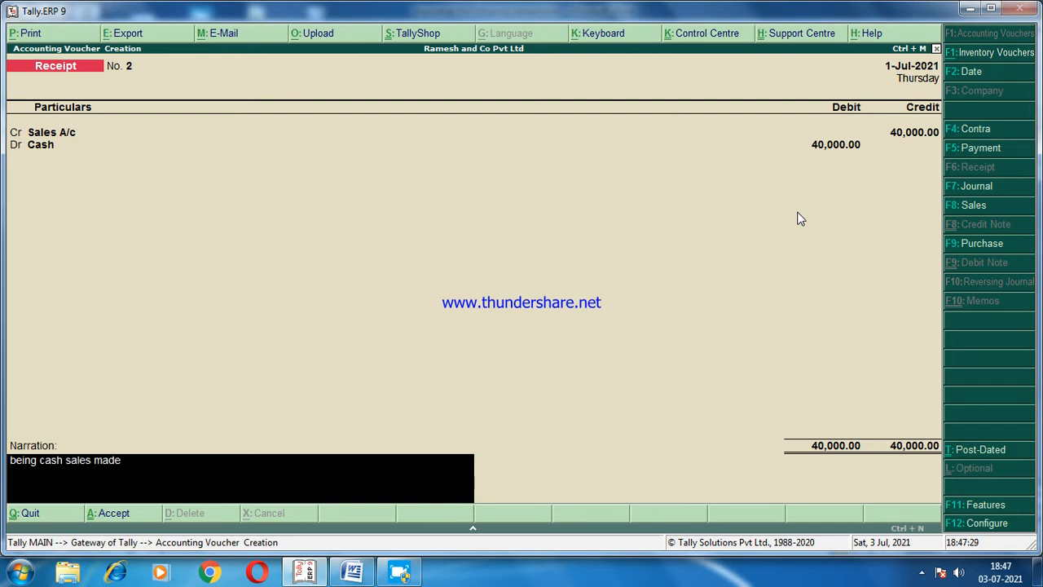
key("Return")
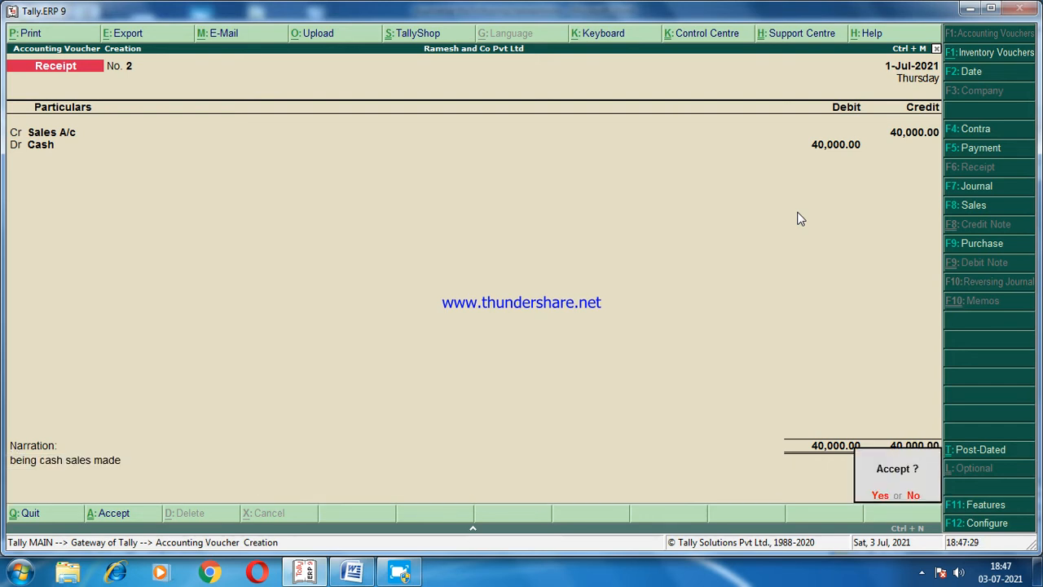
left_click(880, 495)
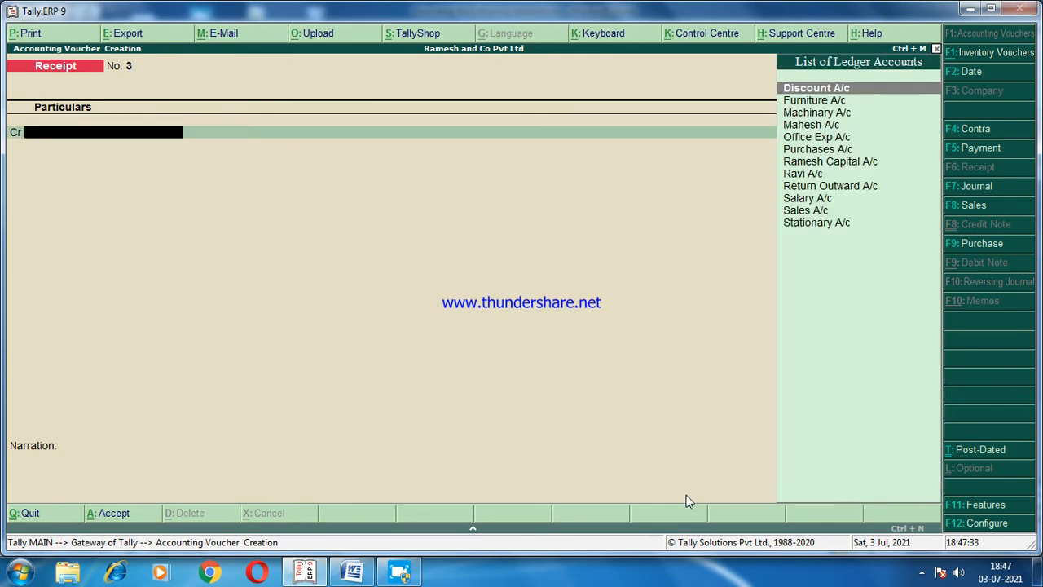
- Check the goods return transaction in Word, then return to Tally.ERP 9 and start a Journal voucher
left_click(352, 573)
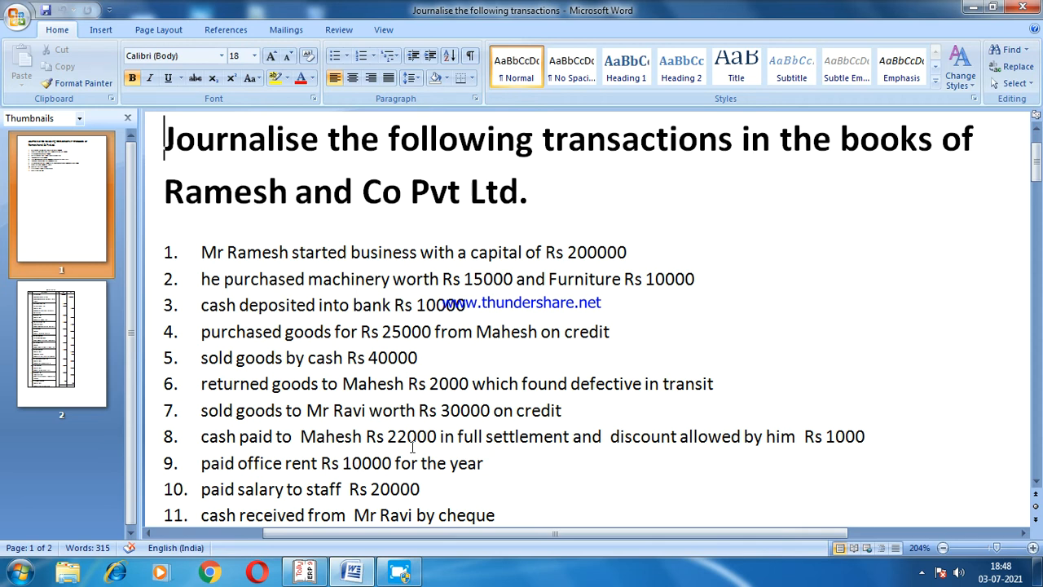
left_click(305, 572)
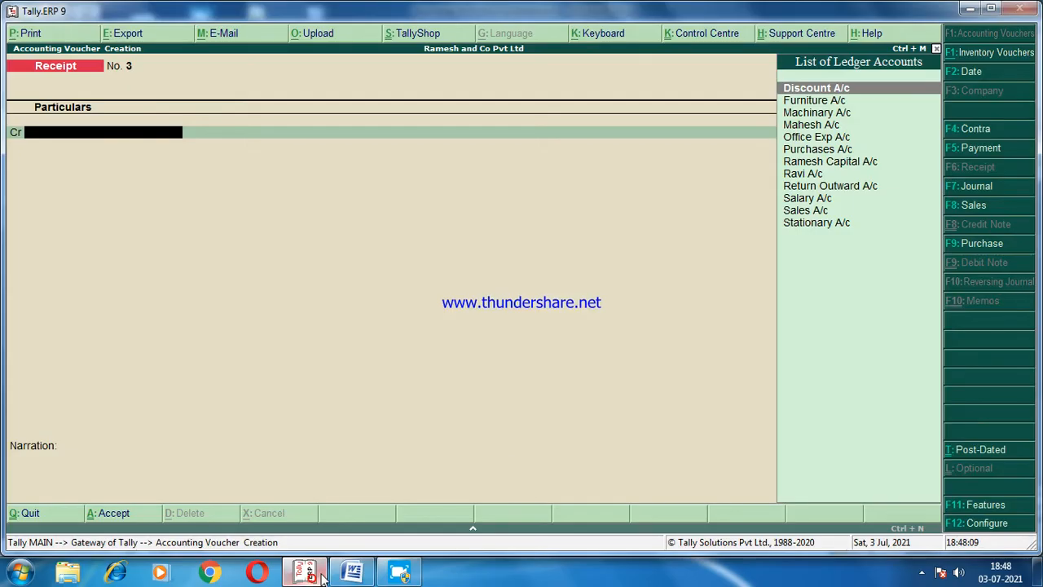
left_click(979, 193)
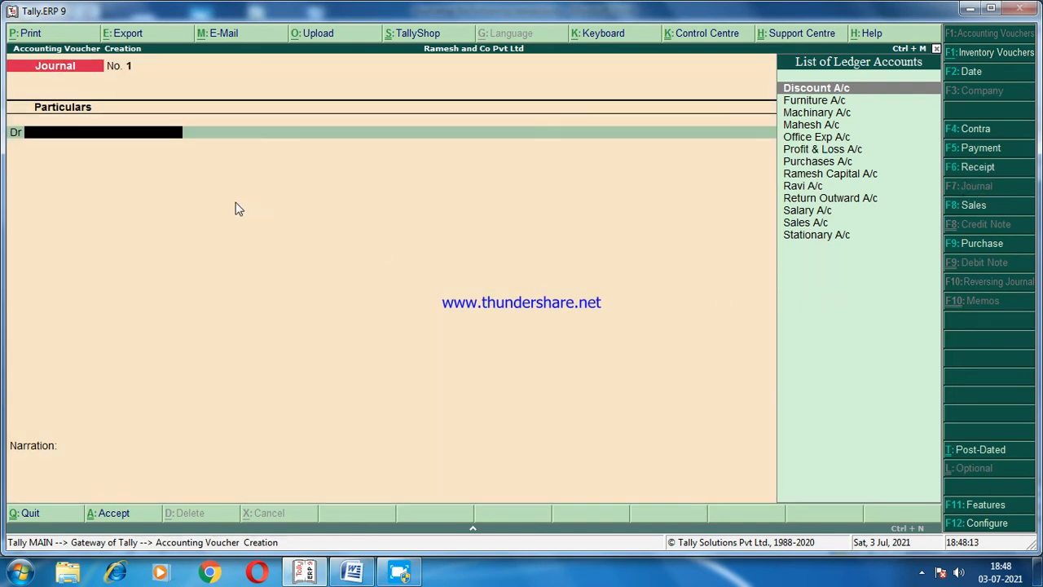
- Consult journal entry 6 for the returned goods in Word, then switch back to the Tally.ERP 9 journal voucher
left_click(354, 573)
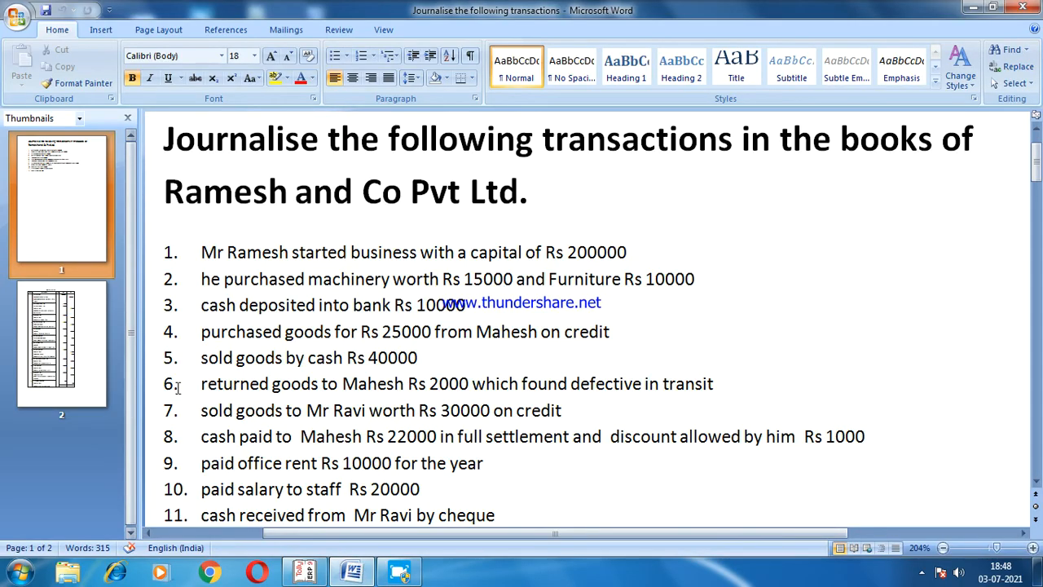
left_click(59, 316)
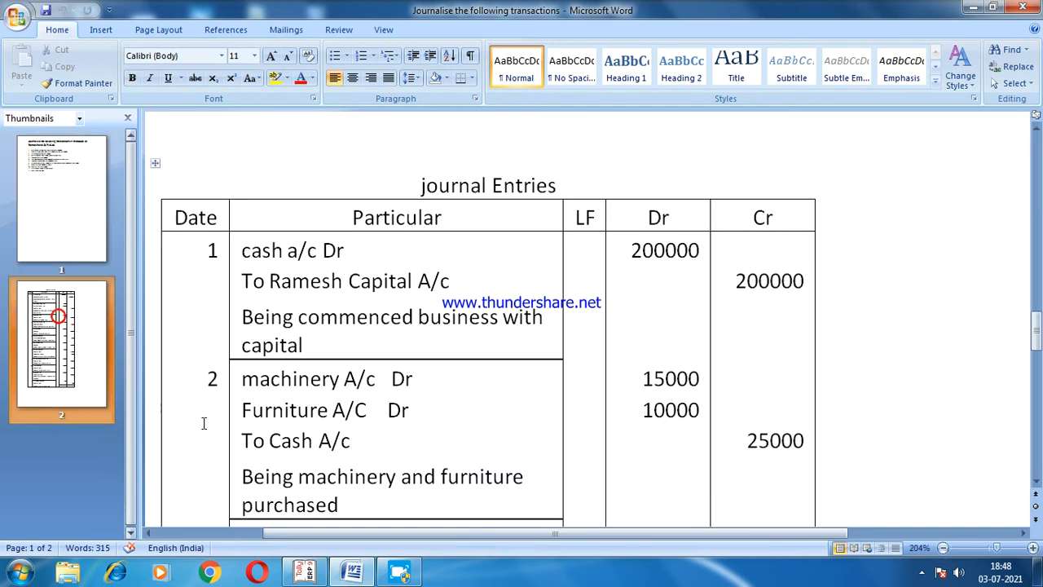
scroll(244, 400, "down", 5)
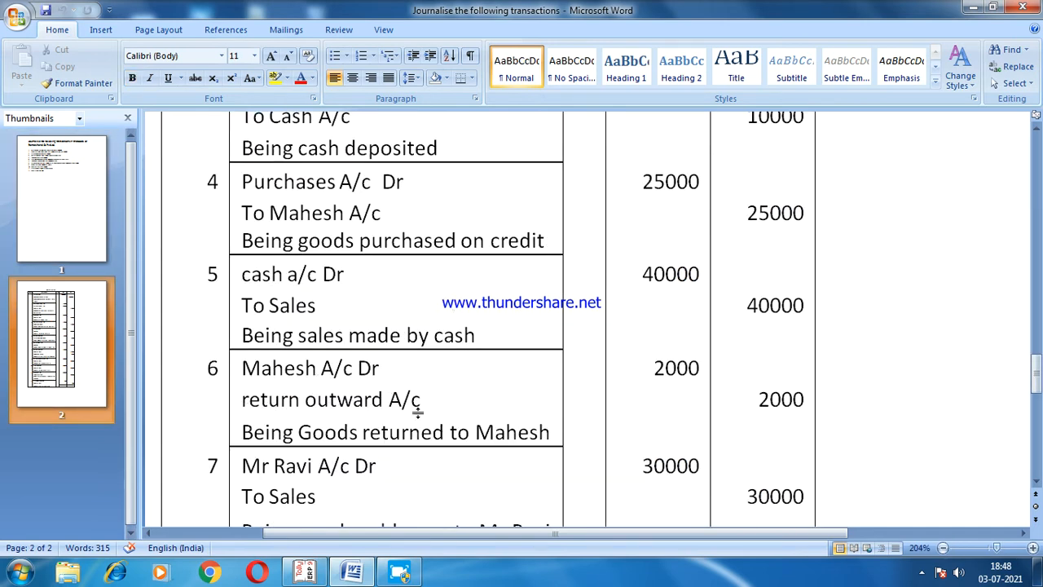
mouse_move(308, 577)
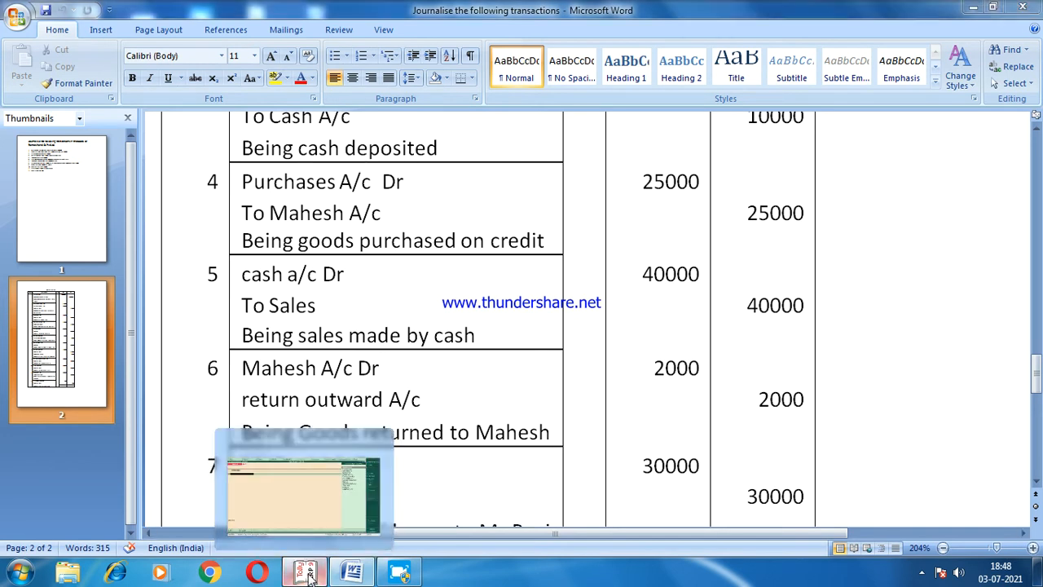
left_click(302, 440)
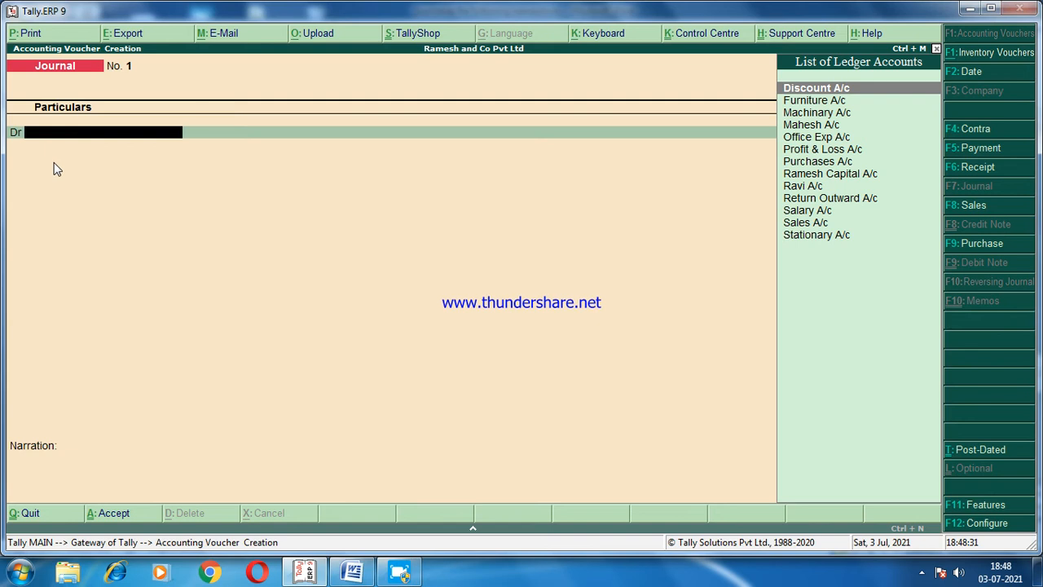
- Debit the supplier's ledger account with 2,000 and credit Return Outward A/c with the same amount in the journal voucher
left_click(801, 126)
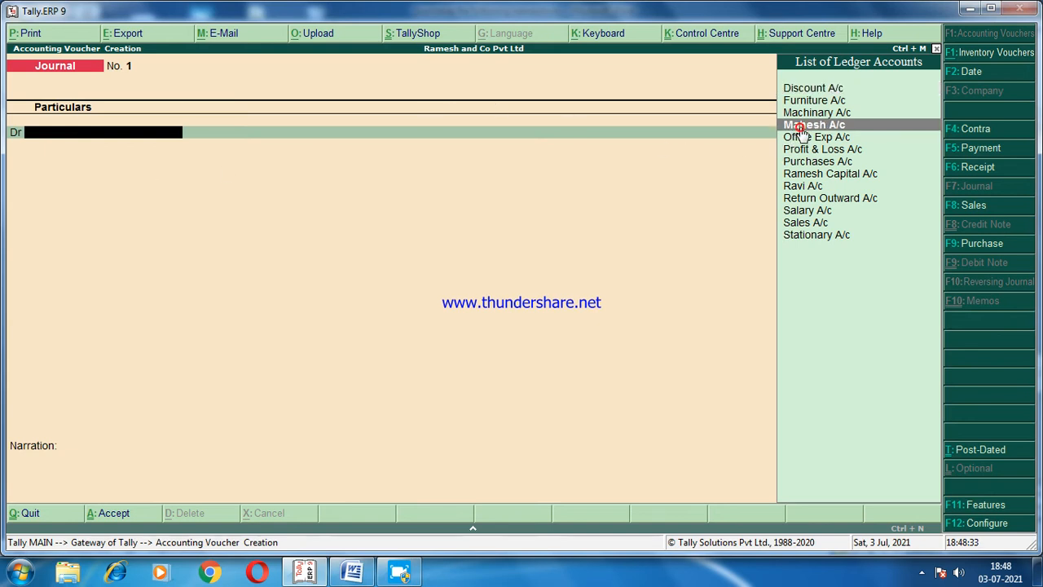
left_click(795, 129)
type("2,000")
key("Return")
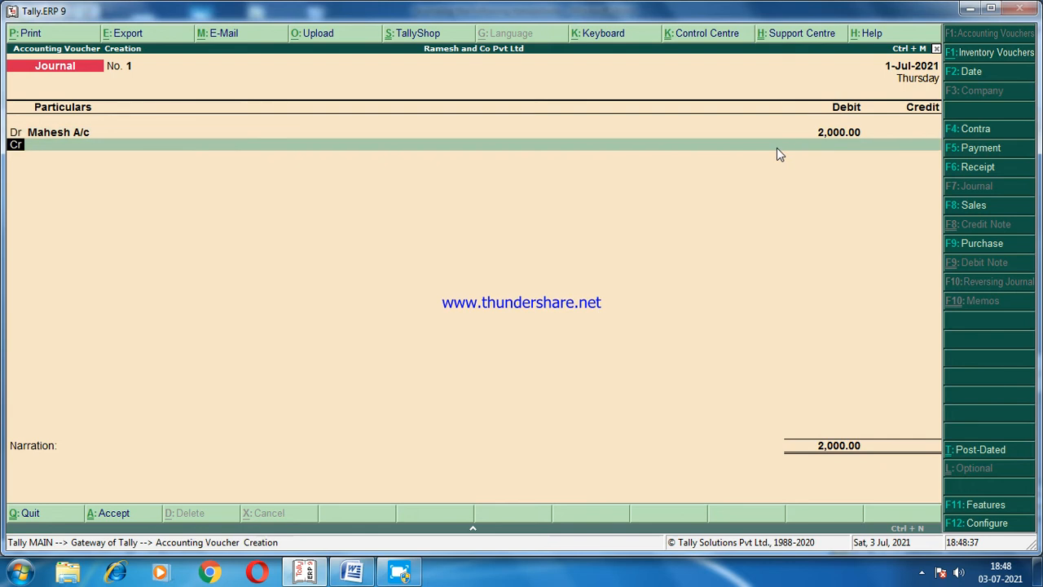
key("Return")
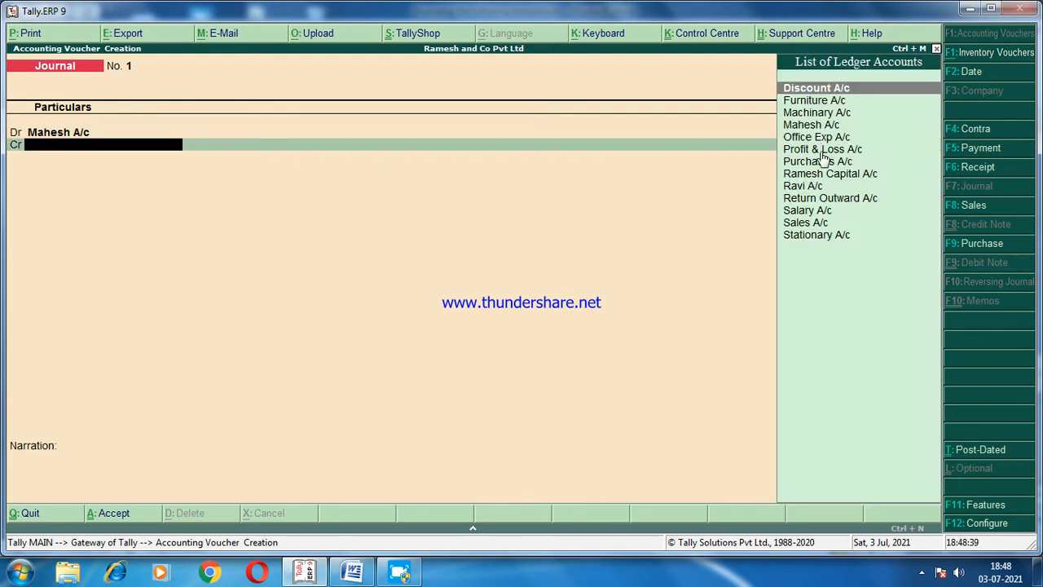
left_click(812, 200)
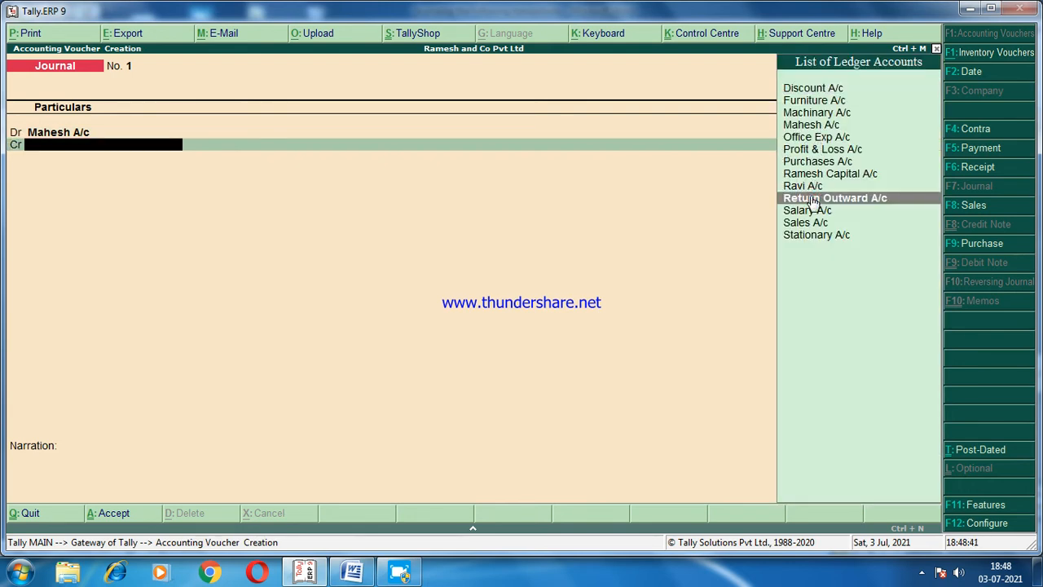
key("Return")
key("Return")
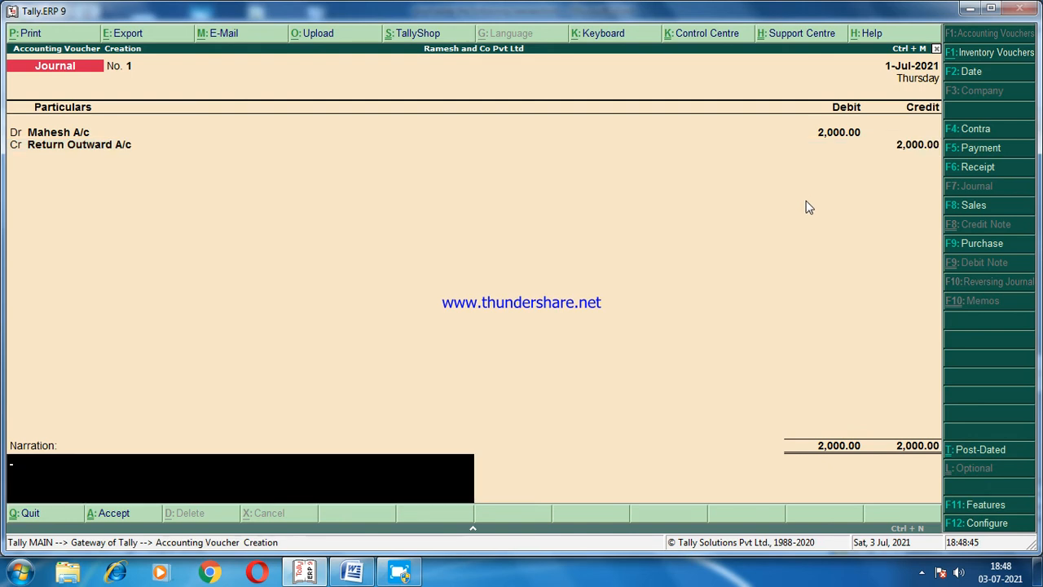
- Enter a narration stating that the goods were returned to the supplier and save the journal voucher
type("being goods retunrned to mahesh")
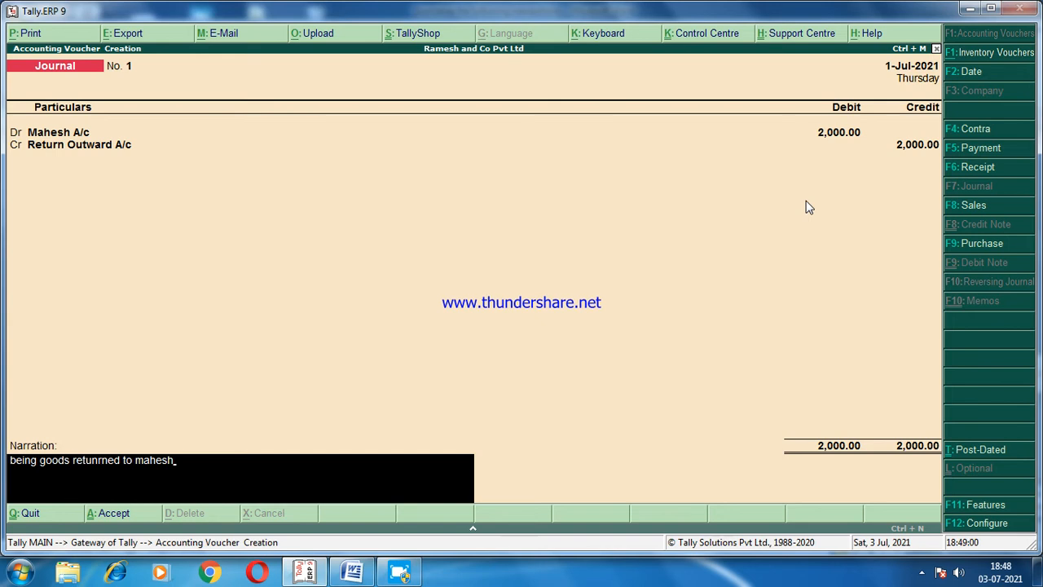
key("Return")
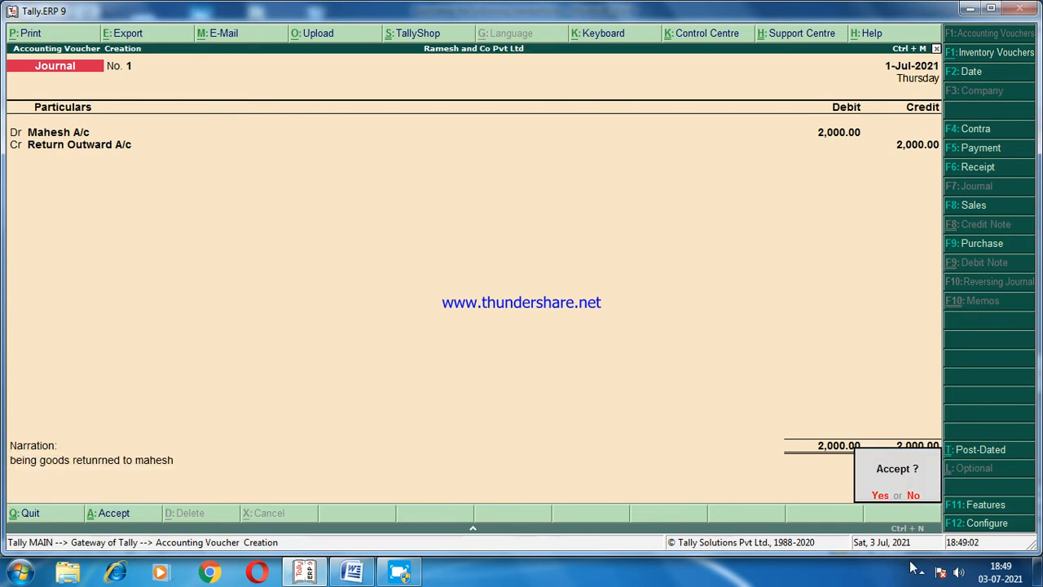
left_click(879, 496)
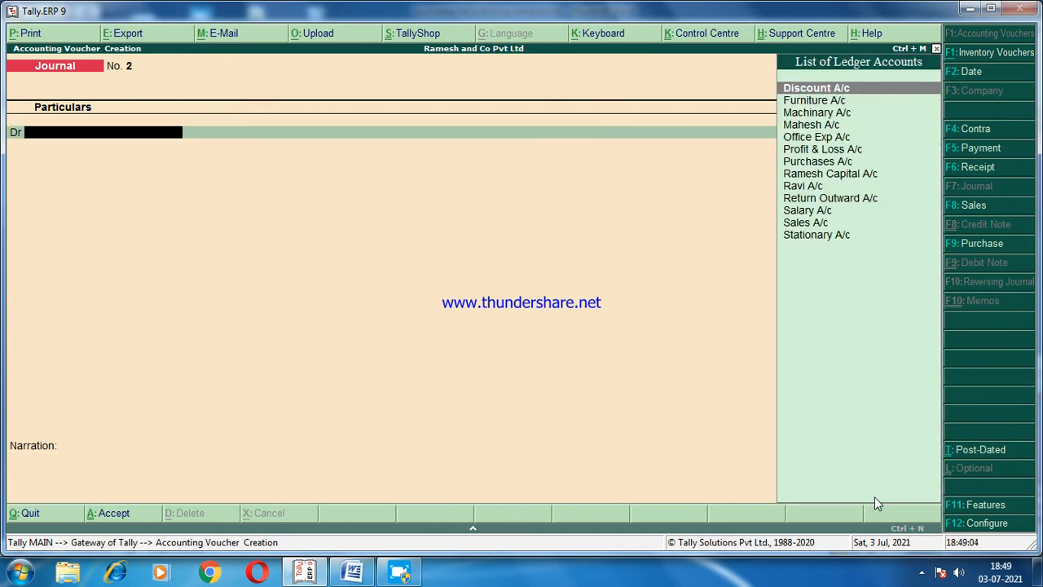
- Check the credit sale in transaction 7 in Word, return to Tally.ERP 9 and start a Sales voucher
left_click(353, 573)
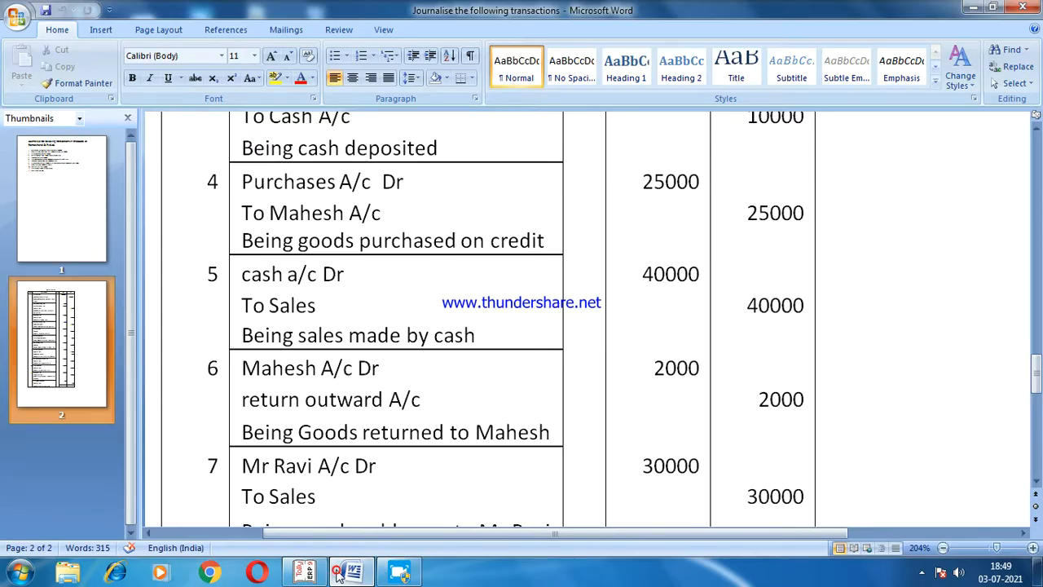
left_click(74, 223)
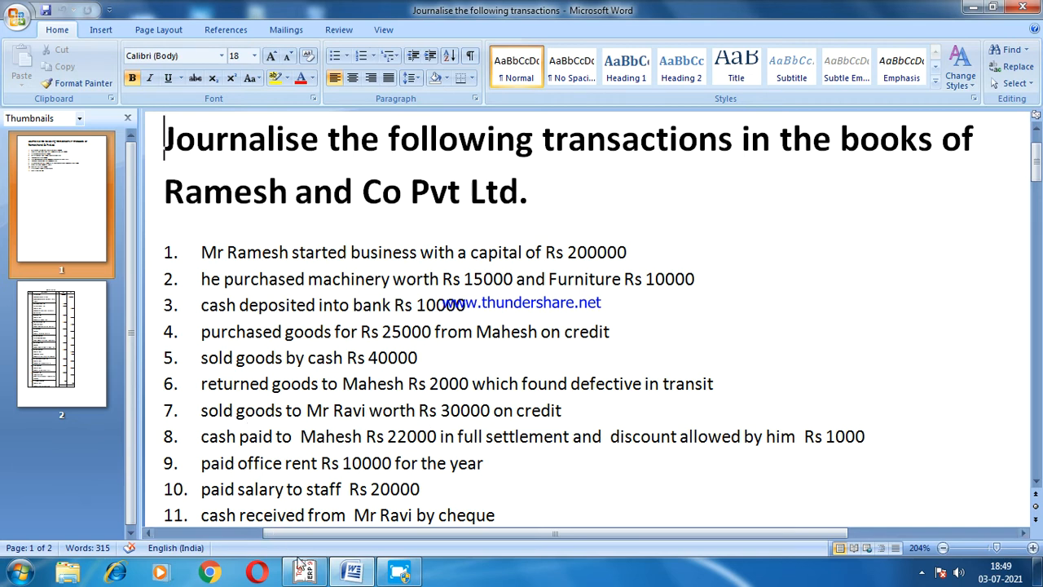
mouse_move(303, 570)
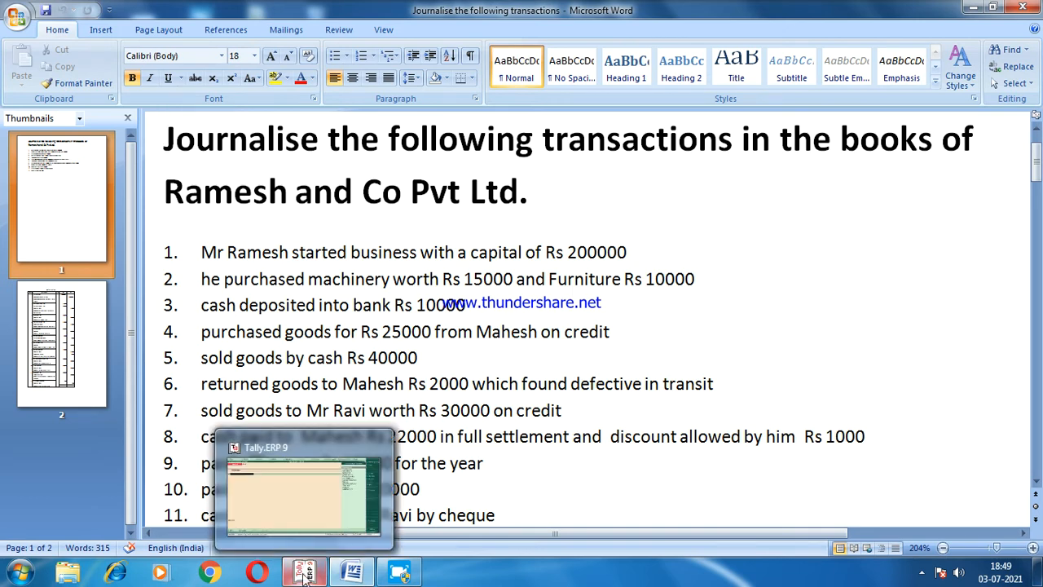
left_click(304, 573)
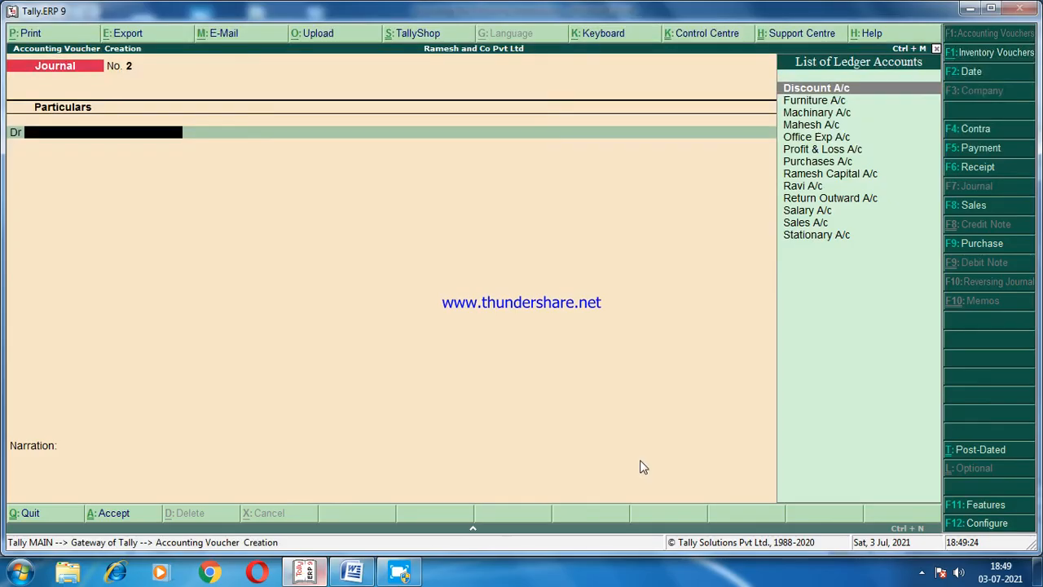
left_click(986, 209)
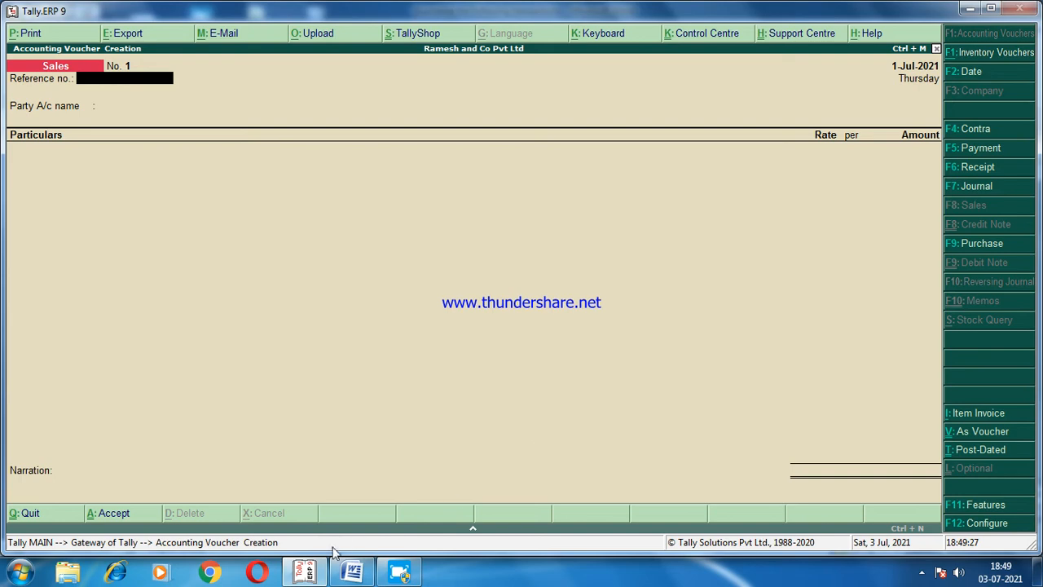
- Consult journal entry 7 for the credit sale in Word, then switch back to the Tally.ERP 9 sales voucher
left_click(352, 573)
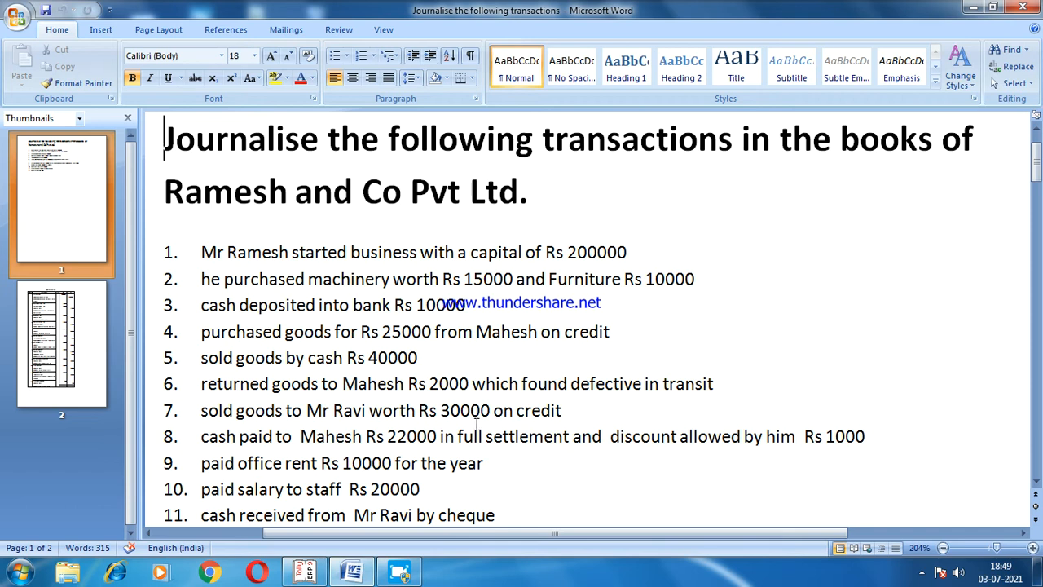
left_click(68, 365)
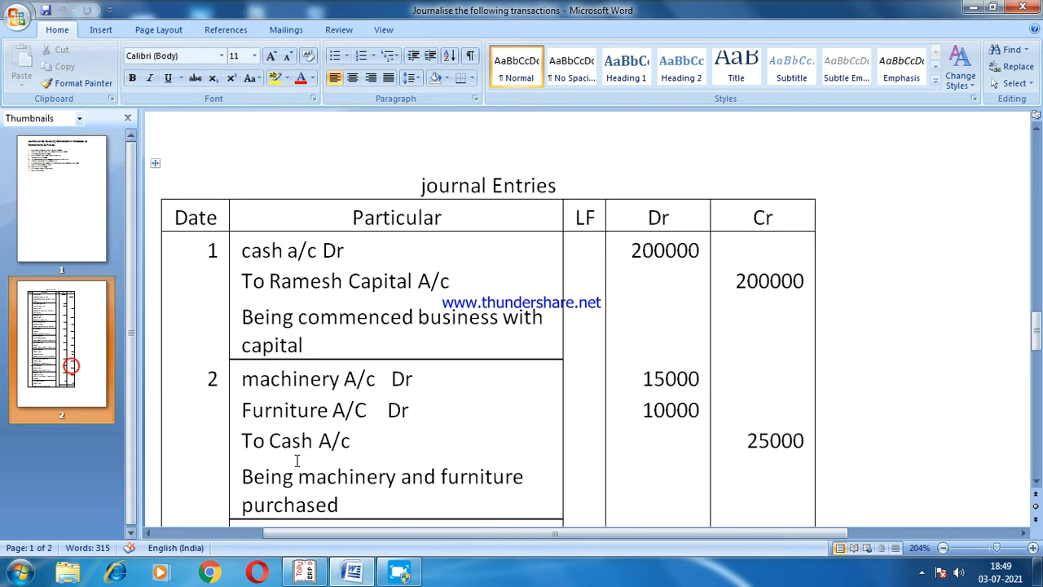
scroll(322, 425, "down", 5)
scroll(322, 425, "down", 4)
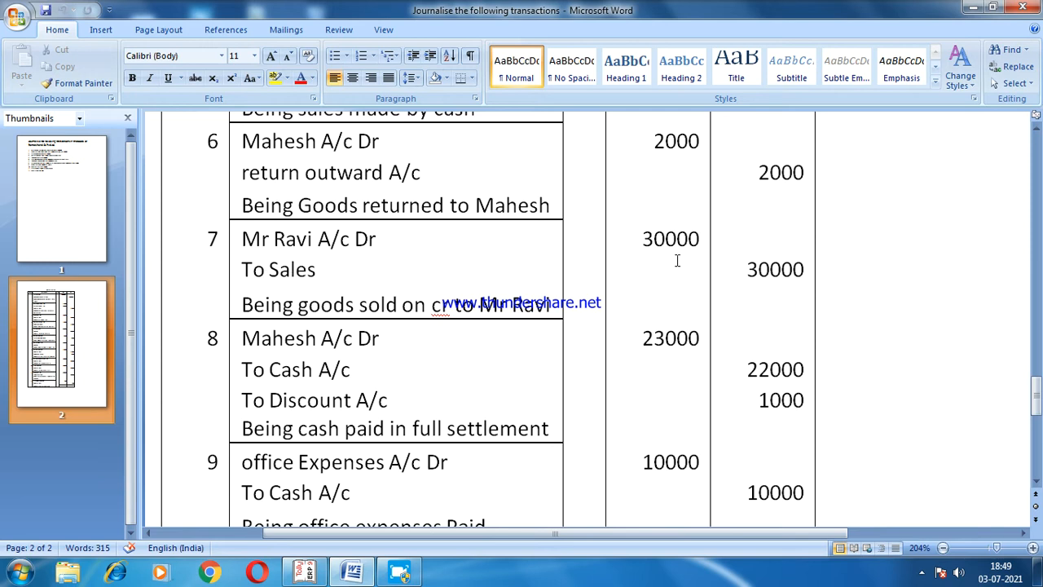
left_click(310, 573)
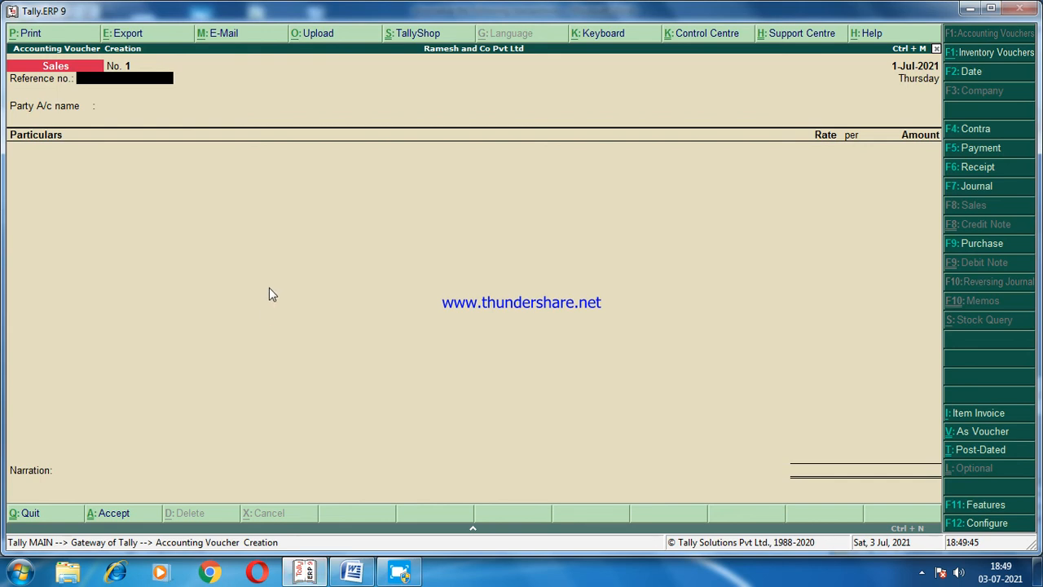
- Change the sales entry to voucher mode, leave the reference number blank and choose the credit customer's ledger as the debit account
left_click(963, 432)
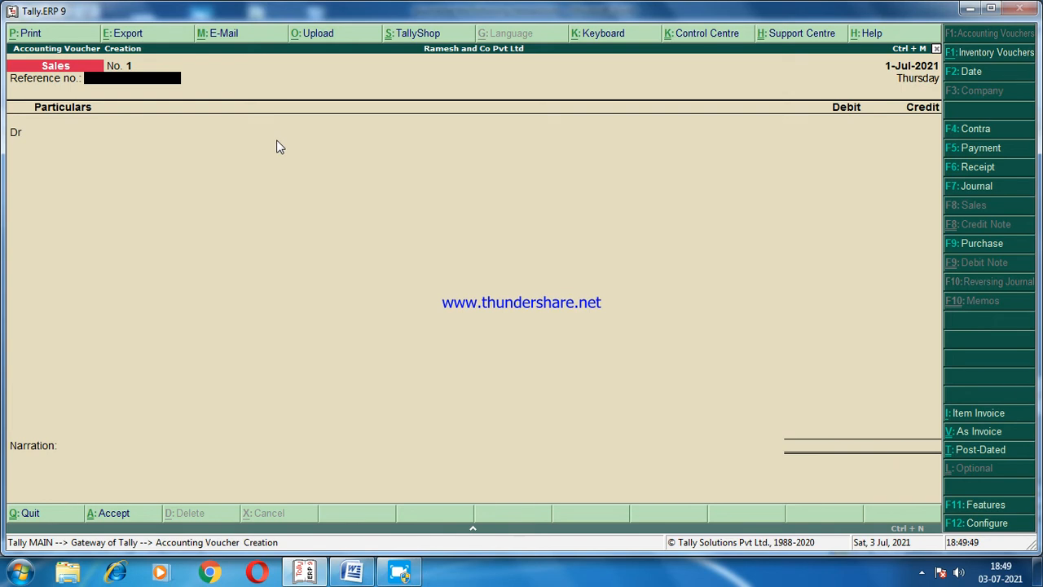
key("Return")
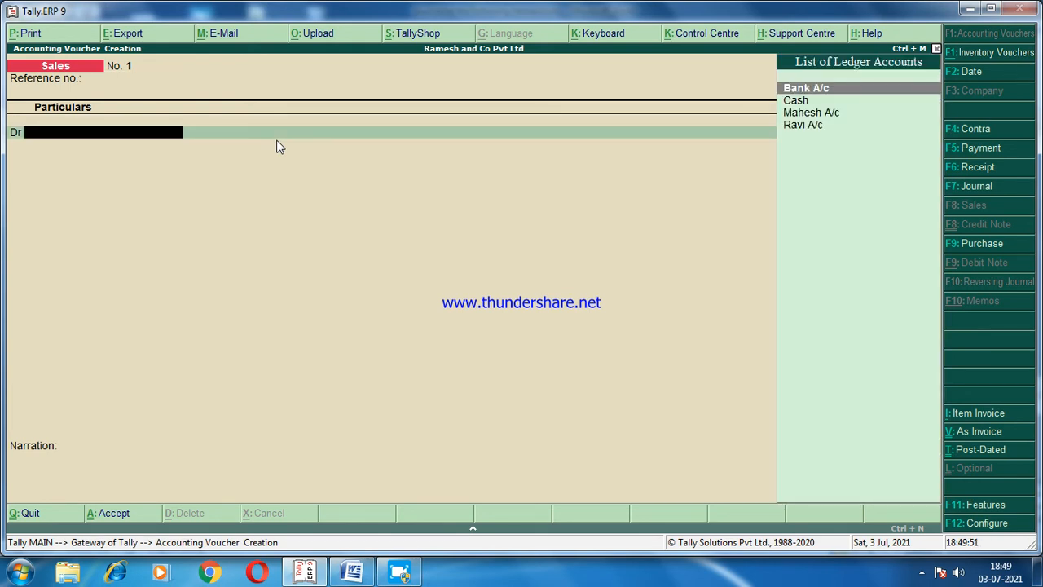
key("Down")
key("Down")
key("Down")
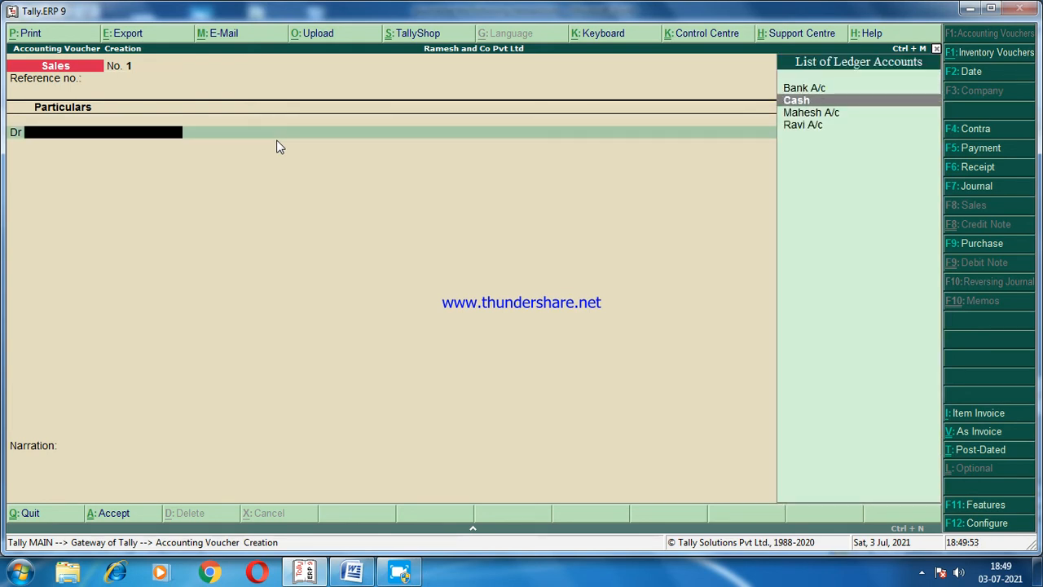
key("Return")
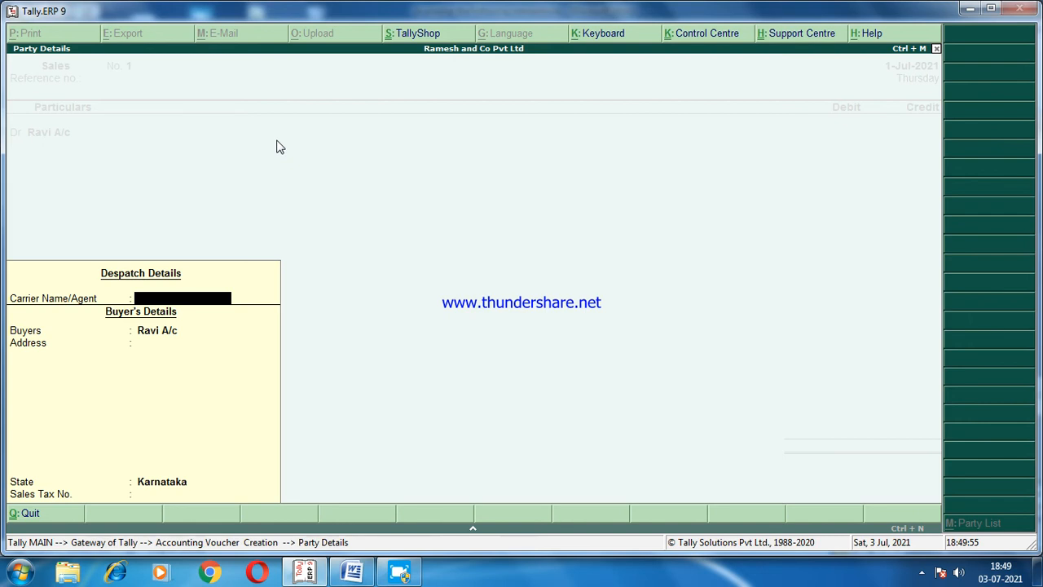
- Accept the default party details and debit the customer's account with 30000 in the sales voucher
key("Return")
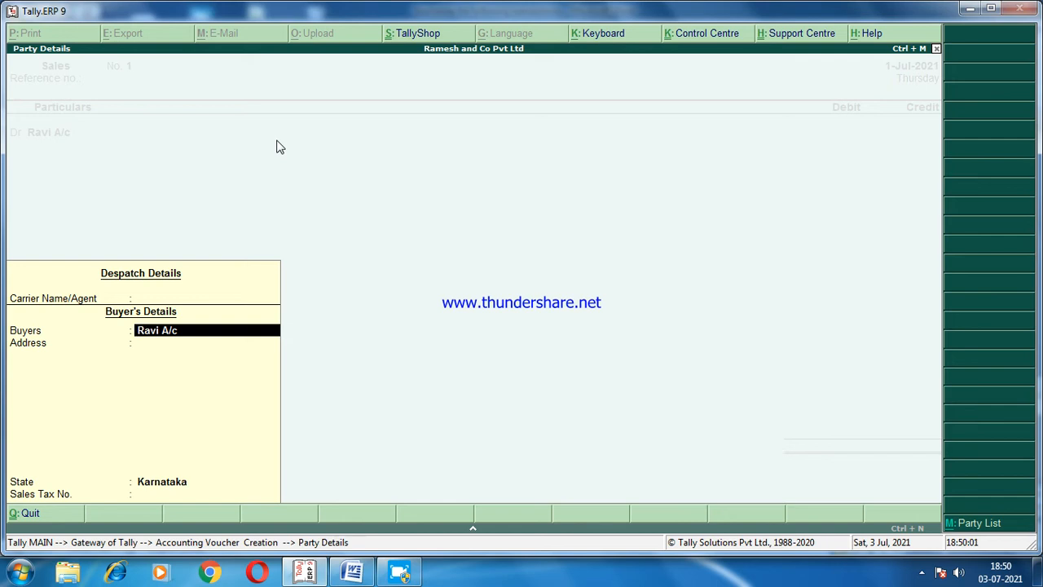
key("Return")
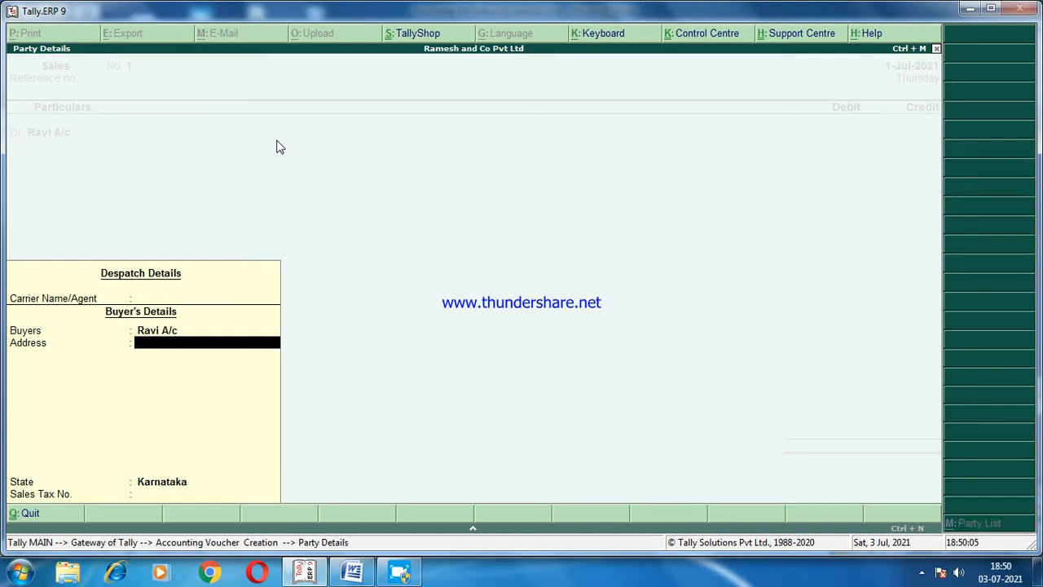
key("Return")
key("Return")
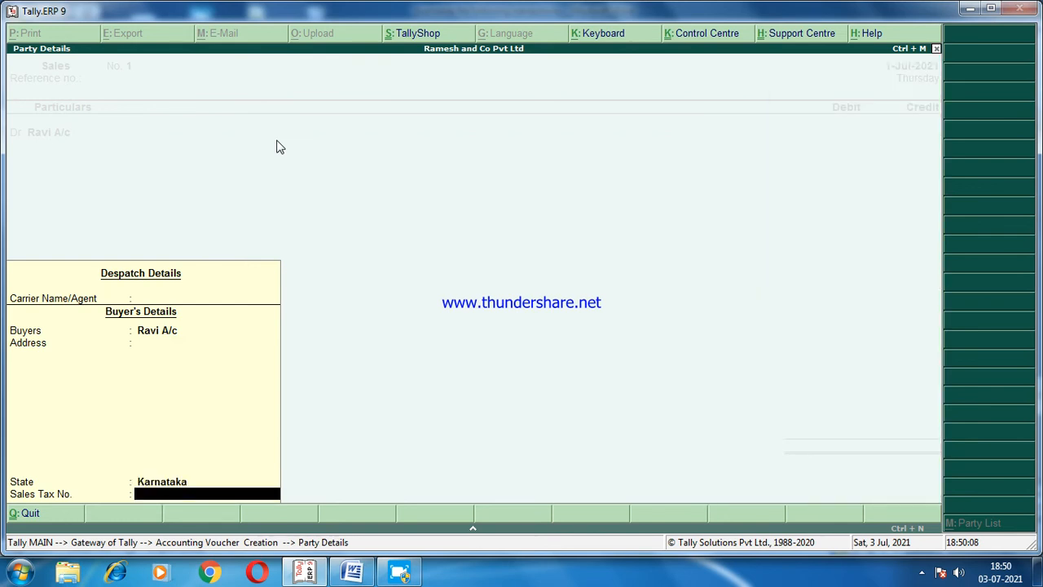
key("Return")
type("30000")
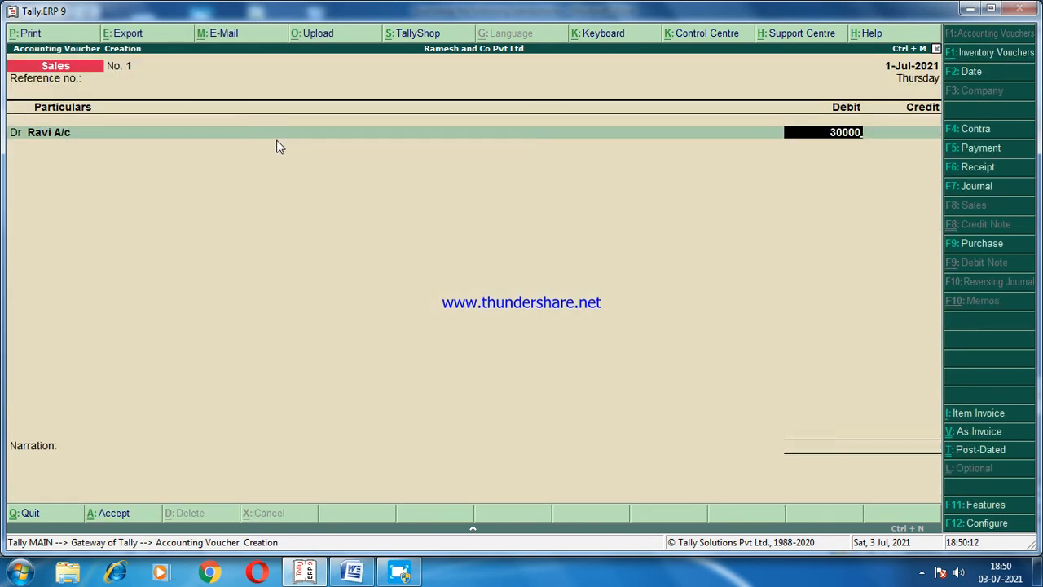
key("Return")
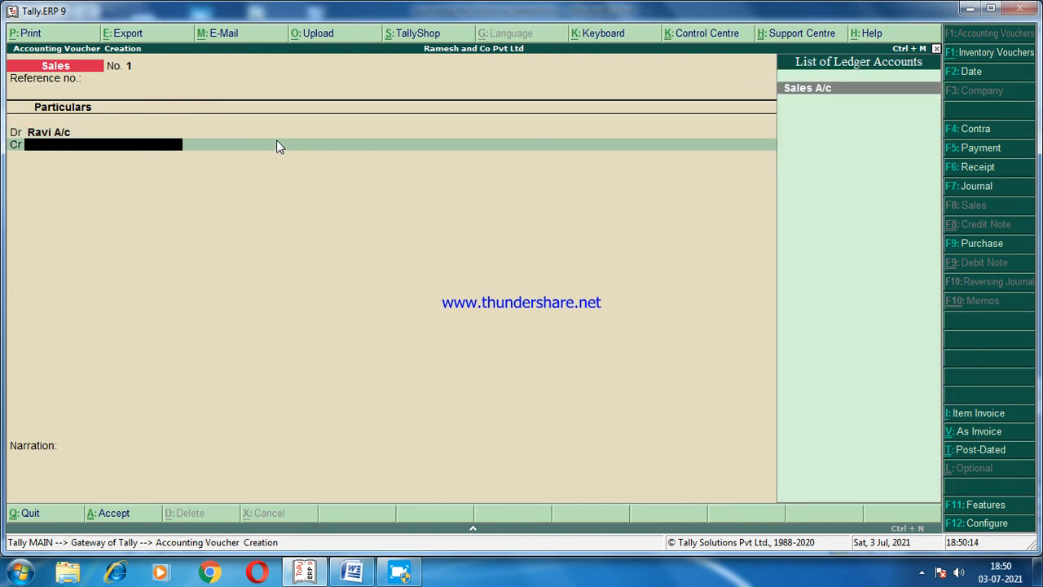
- Credit Sales A/c with 30,000, enter the narration "being sales made on credit" and save the sales voucher
key("Return")
key("Return")
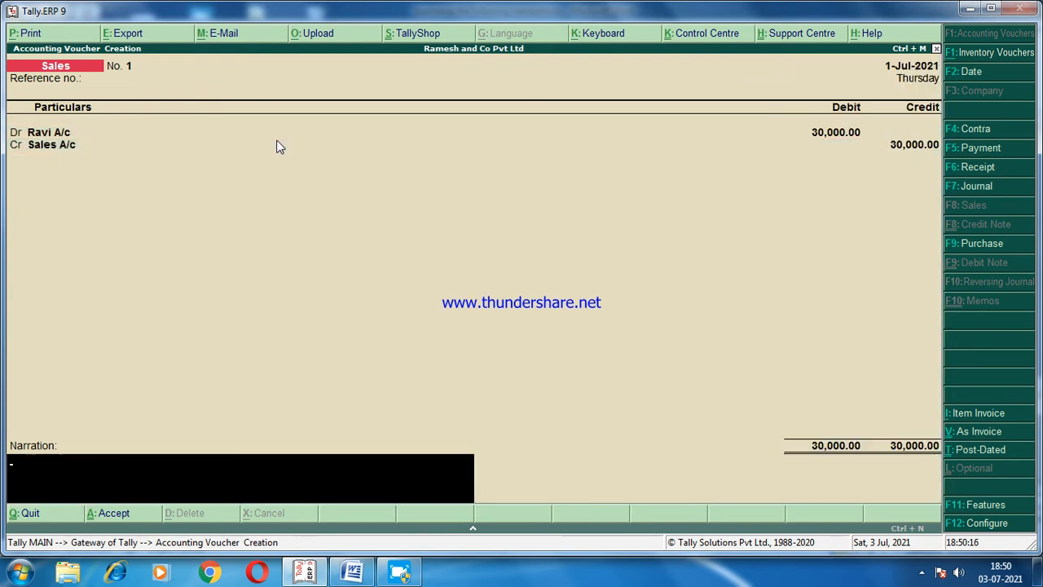
type("being sales m")
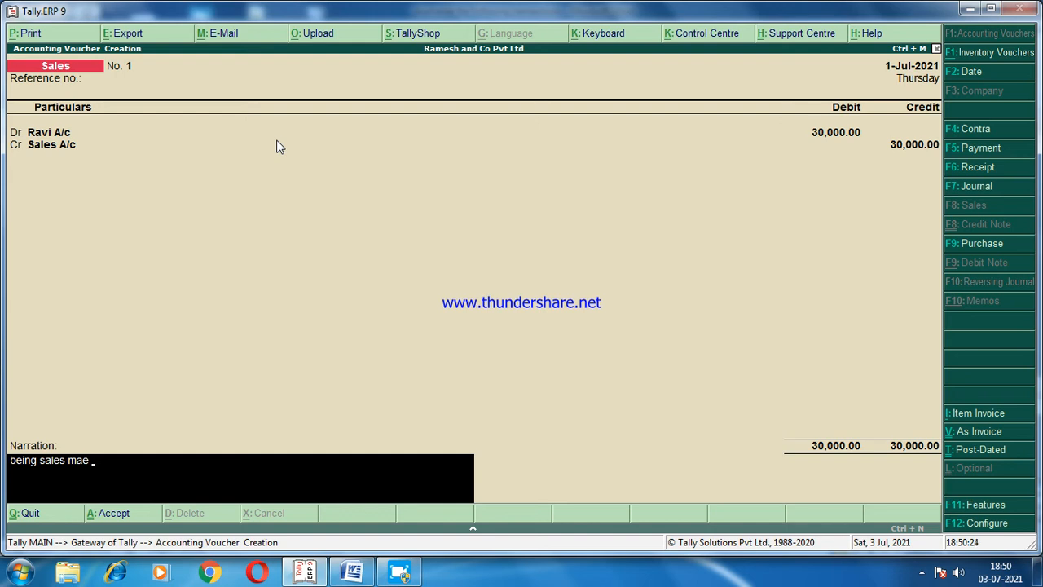
type("ade on credit")
key("Return")
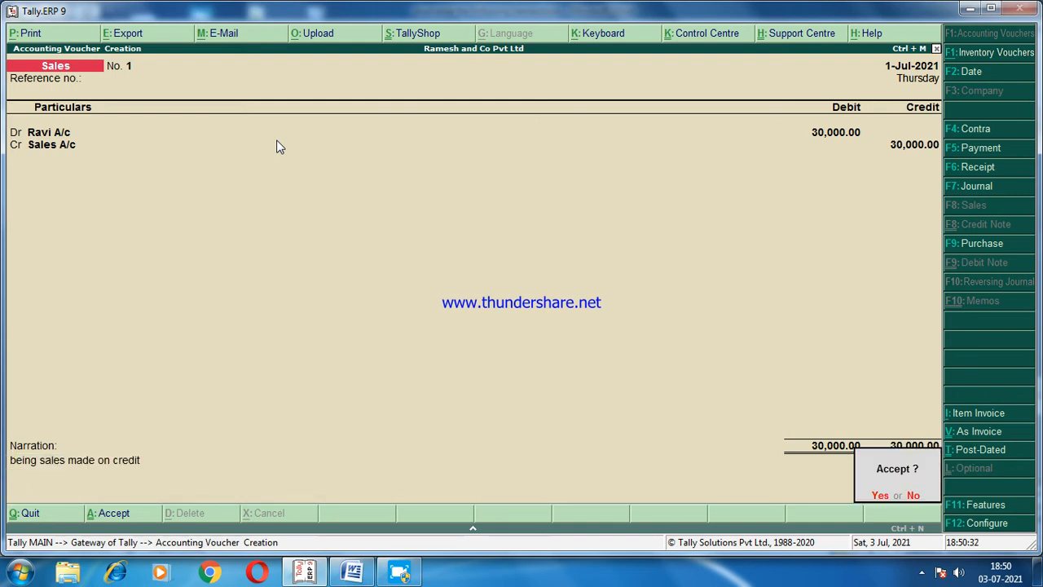
left_click(880, 494)
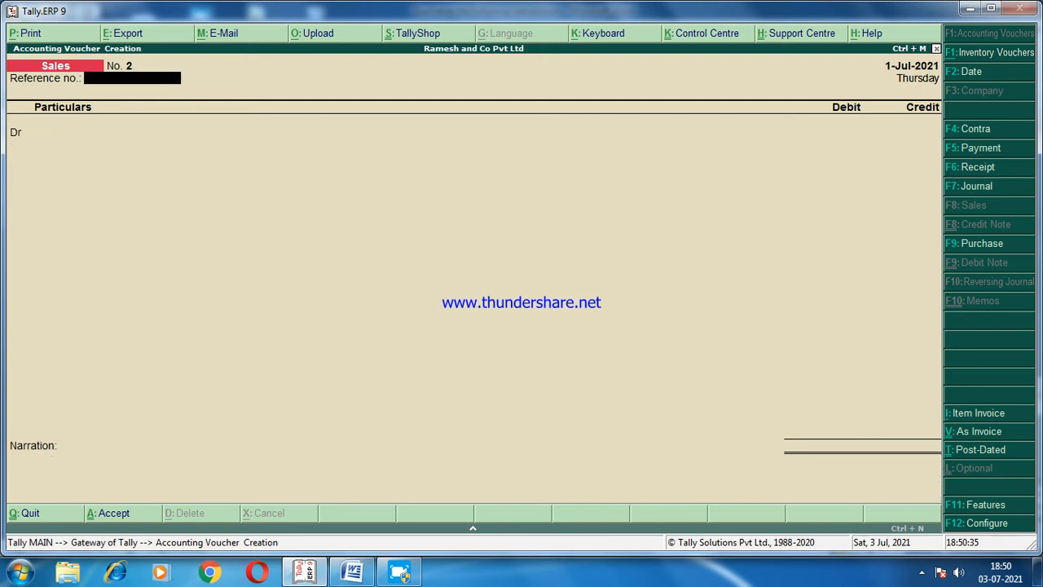
- Switch to Word and read transaction 8 about the full settlement payment and discount in the transaction list
left_click(352, 572)
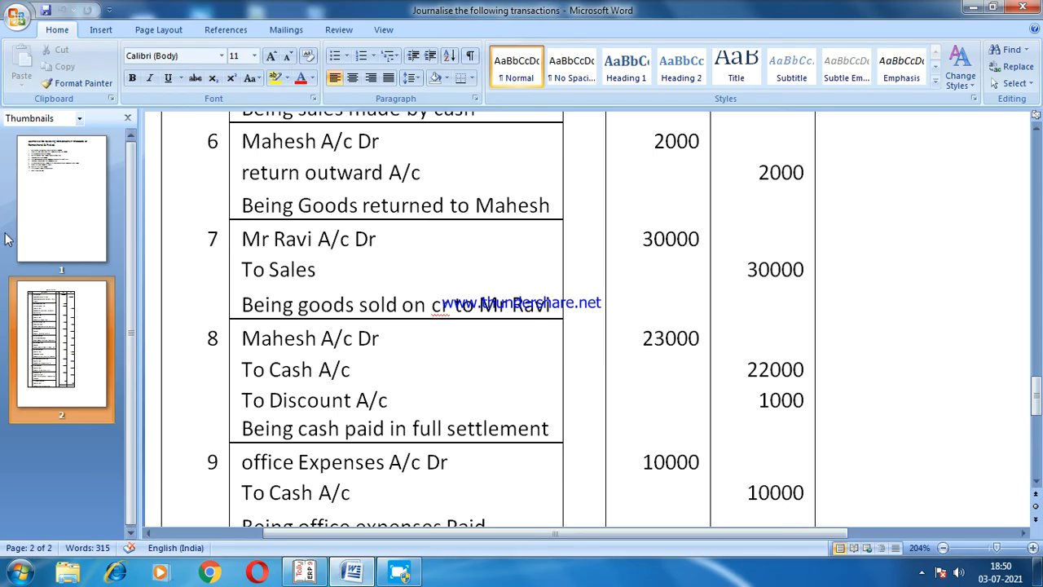
left_click(57, 219)
scroll(205, 429, "down", 1)
left_click(201, 355)
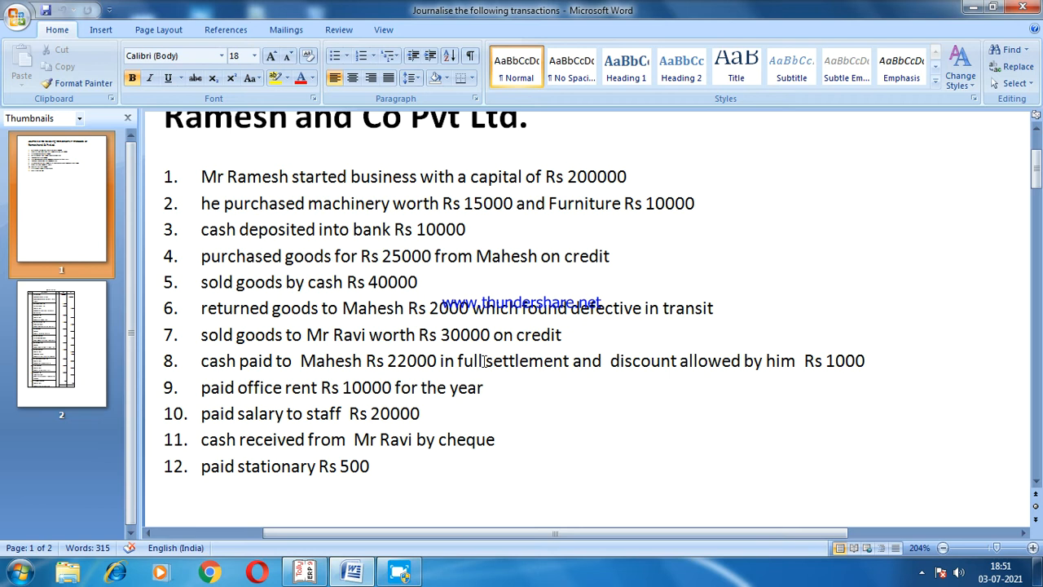
- Examine the debit and credit accounts and amounts of journal entry 8 in the journal entries table
left_click(68, 346)
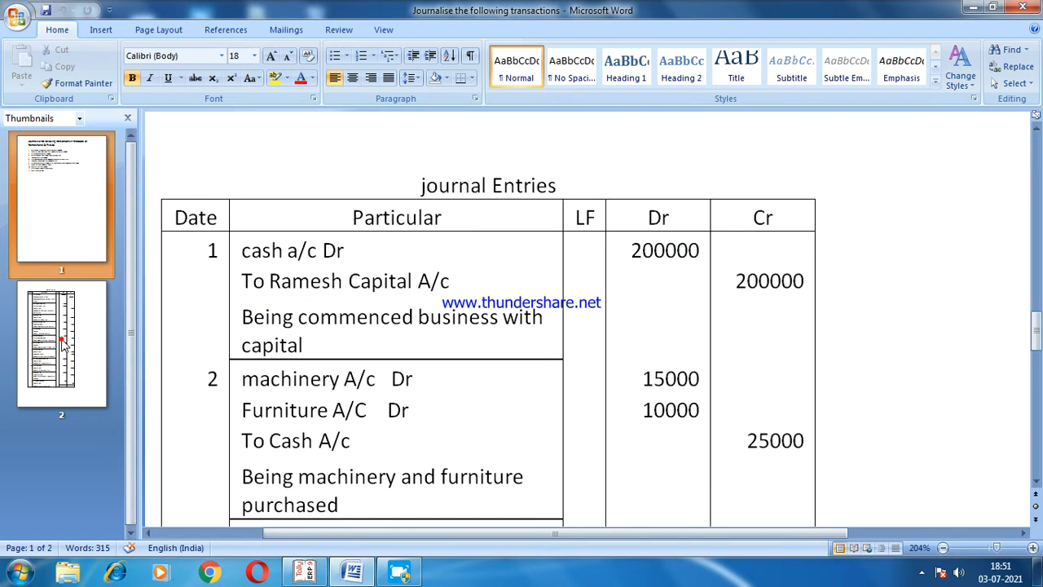
scroll(264, 405, "down", 5)
scroll(264, 405, "down", 4)
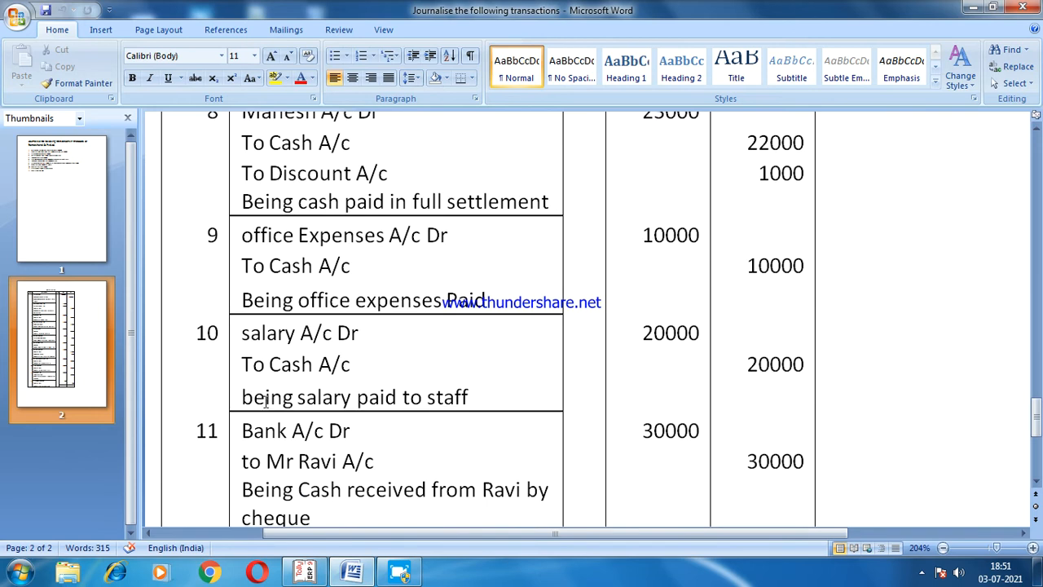
scroll(264, 400, "up", 2)
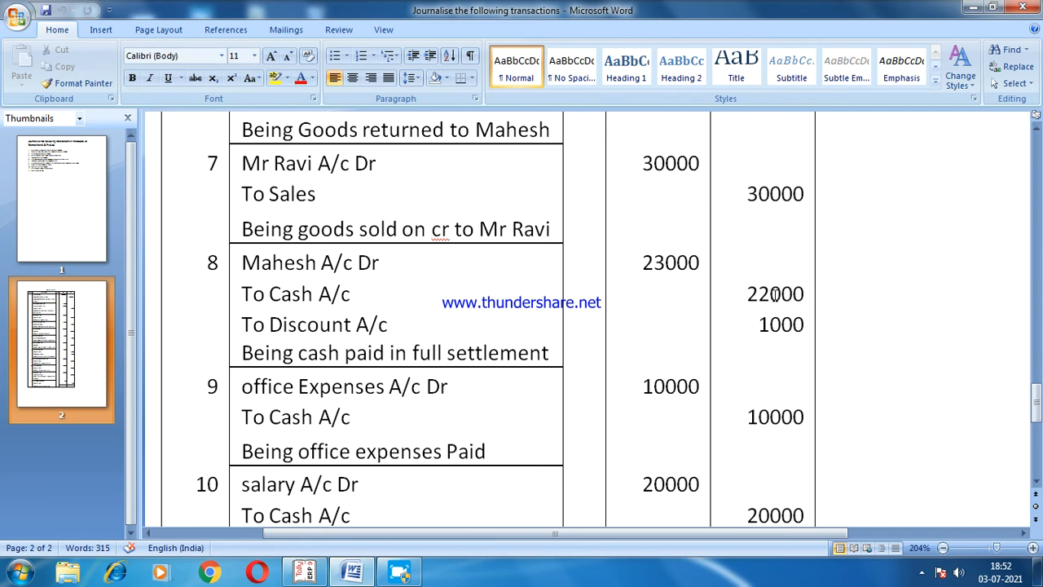
- Return to the transaction list and reread transaction 8 about the cash payment in full settlement and the discount
left_click(348, 574)
left_click(349, 574)
scroll(289, 326, "up", 3)
scroll(288, 326, "up", 15)
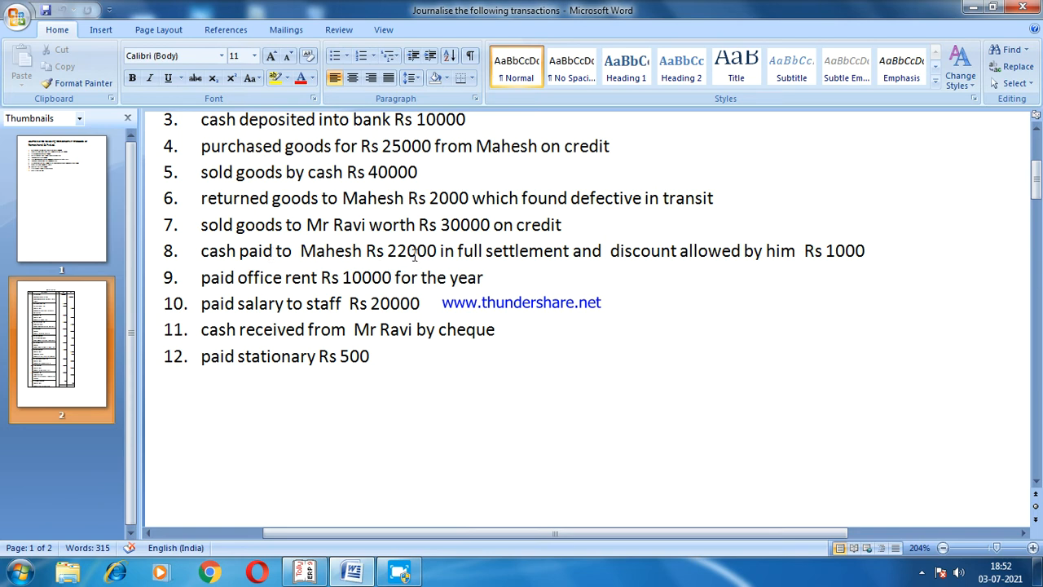
- Switch to Tally.ERP 9, start a payment voucher and debit the supplier's account with 22000
mouse_move(359, 575)
left_click(324, 562)
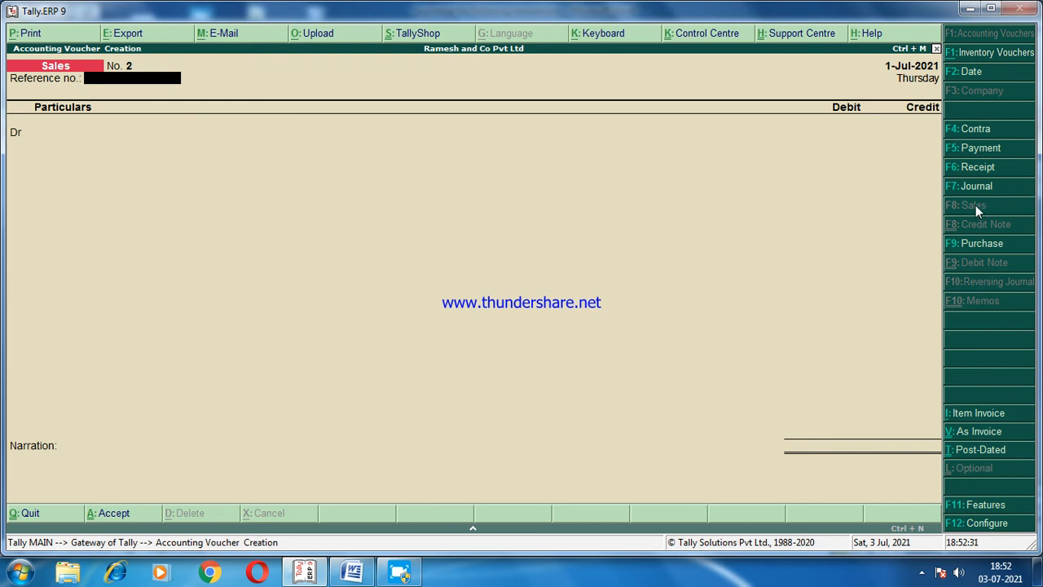
left_click(976, 149)
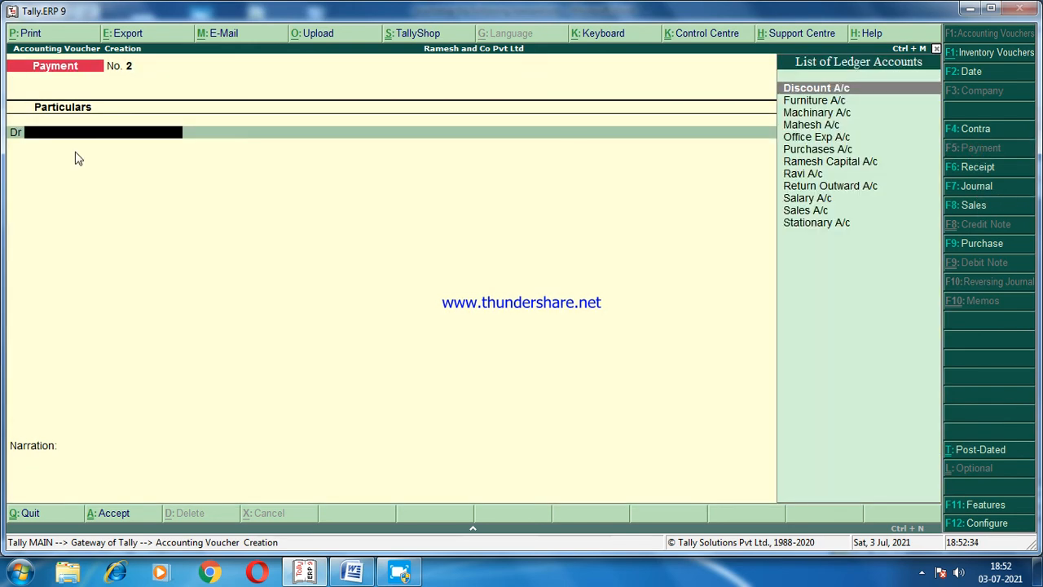
left_click(827, 126)
left_click(827, 126)
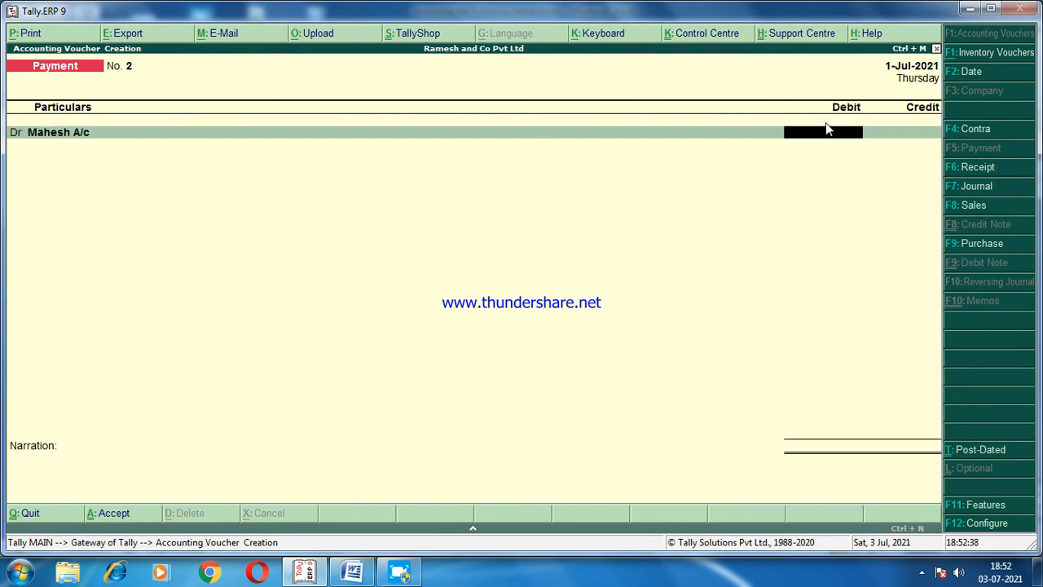
type("22000")
key("Return")
key("Return")
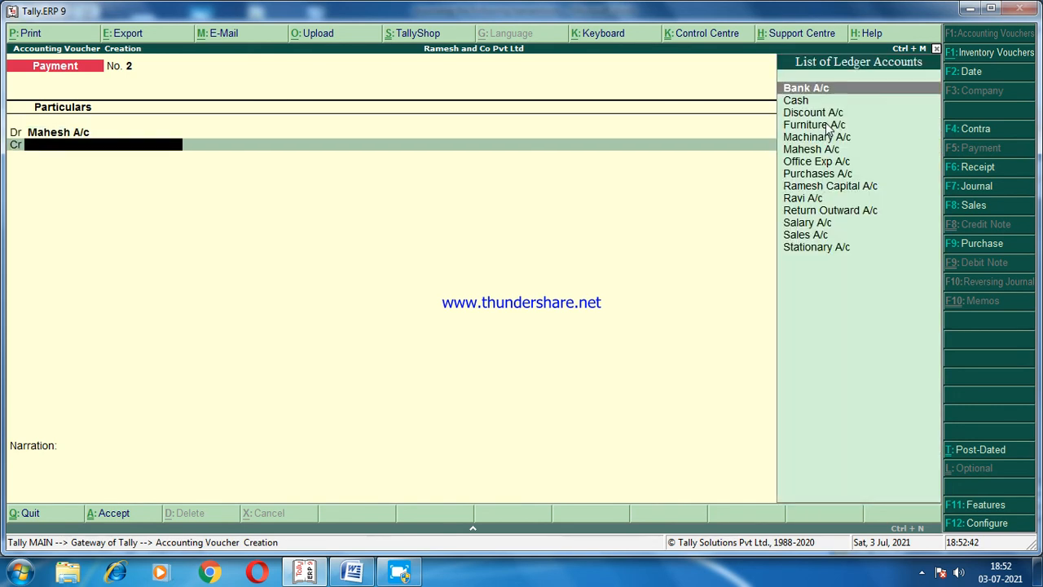
- Credit Cash with 22,000, enter the narration "being cash paid with in full settlement" and save the payment voucher
key("Down")
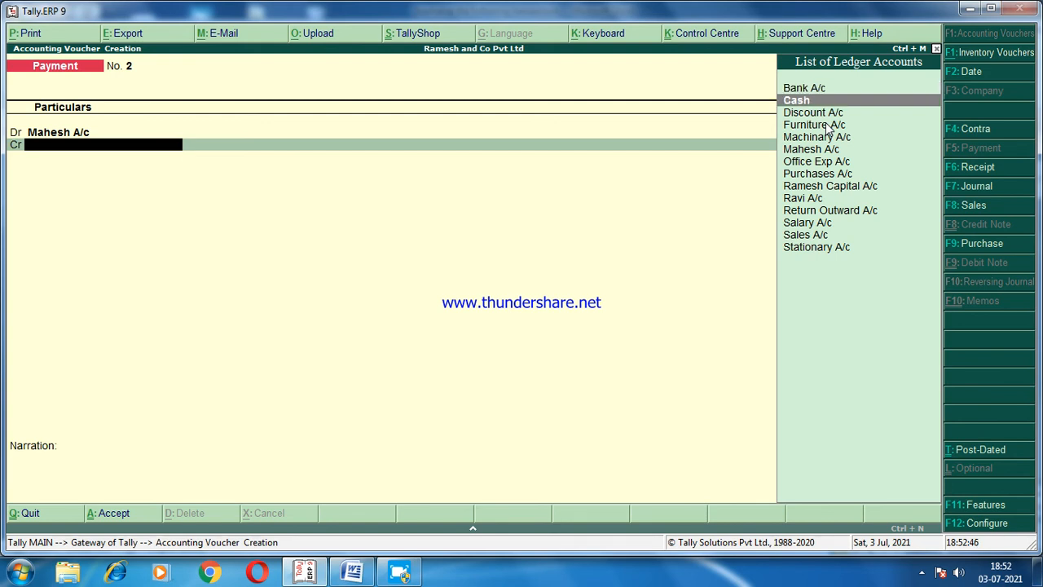
key("Return")
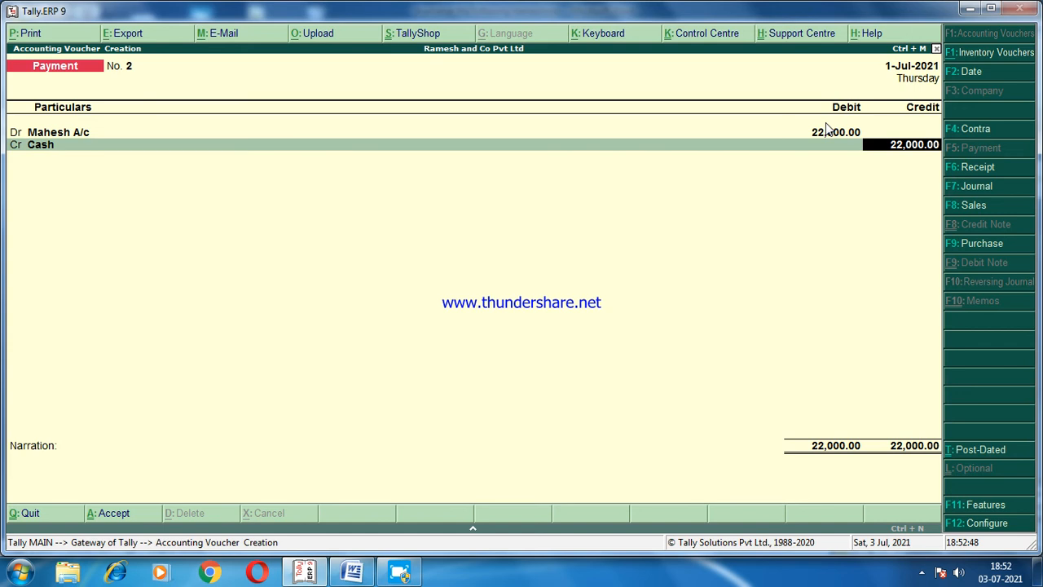
key("Return")
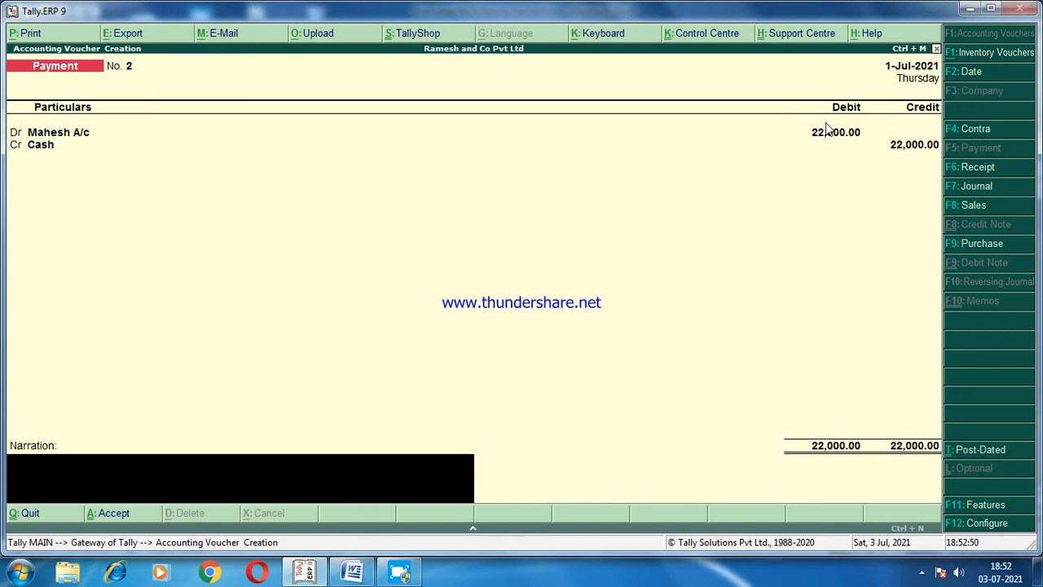
type("being cash paid w")
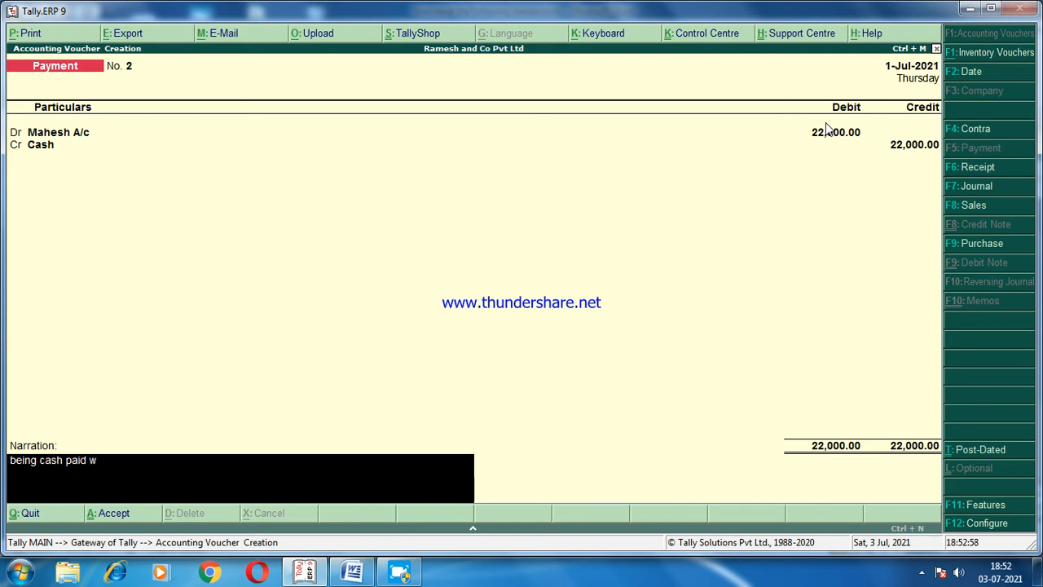
type("ith in full settlement")
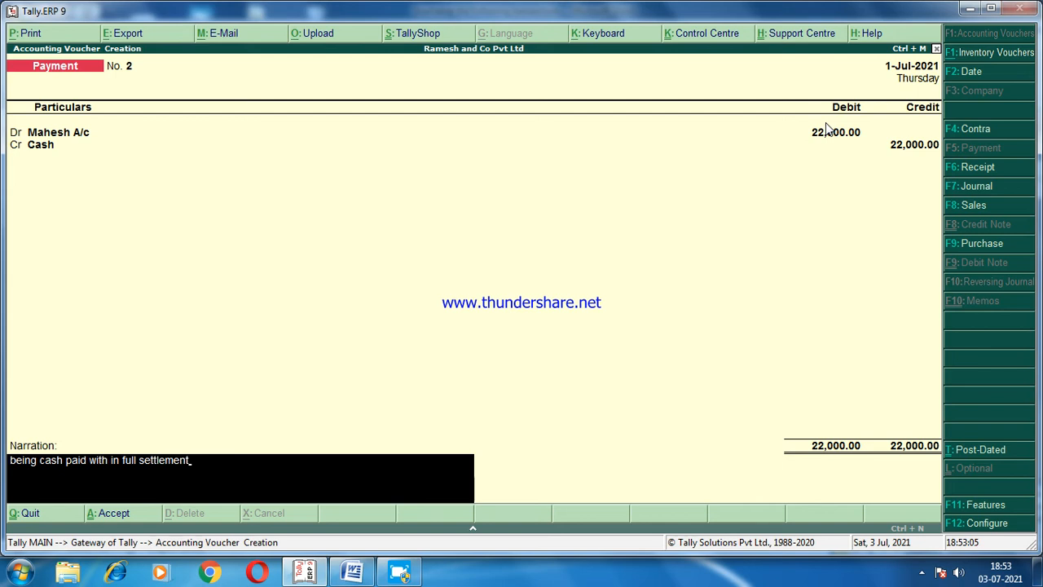
key("Return")
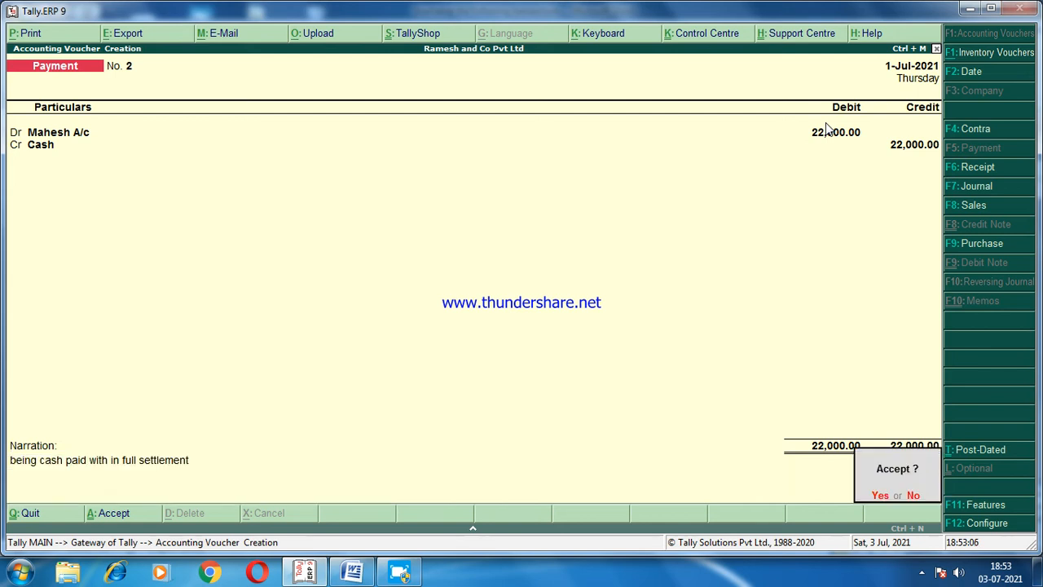
left_click(882, 499)
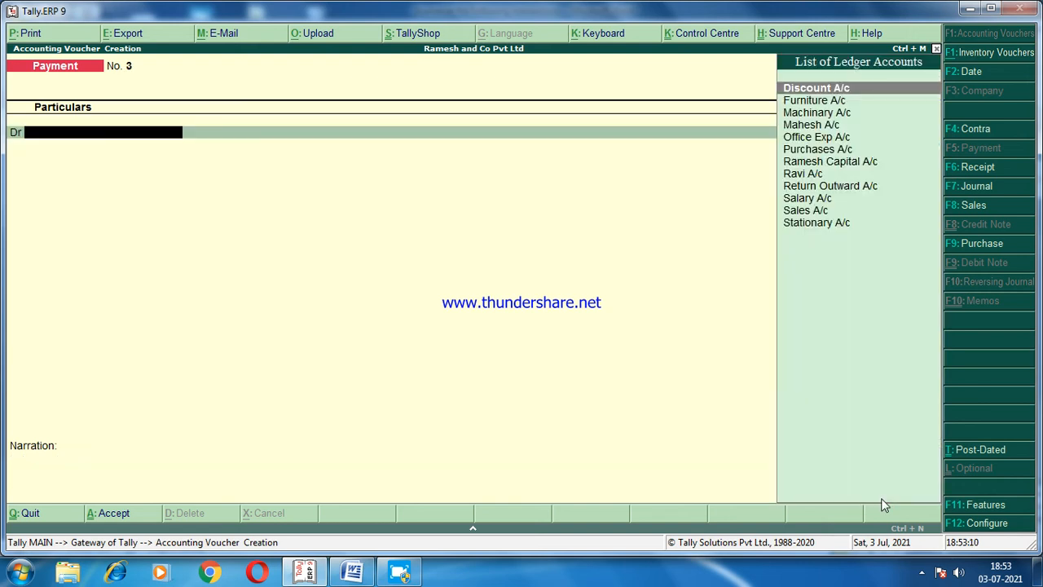
- Start a journal voucher and check the discount line of journal entry 8 in the Word table
left_click(978, 189)
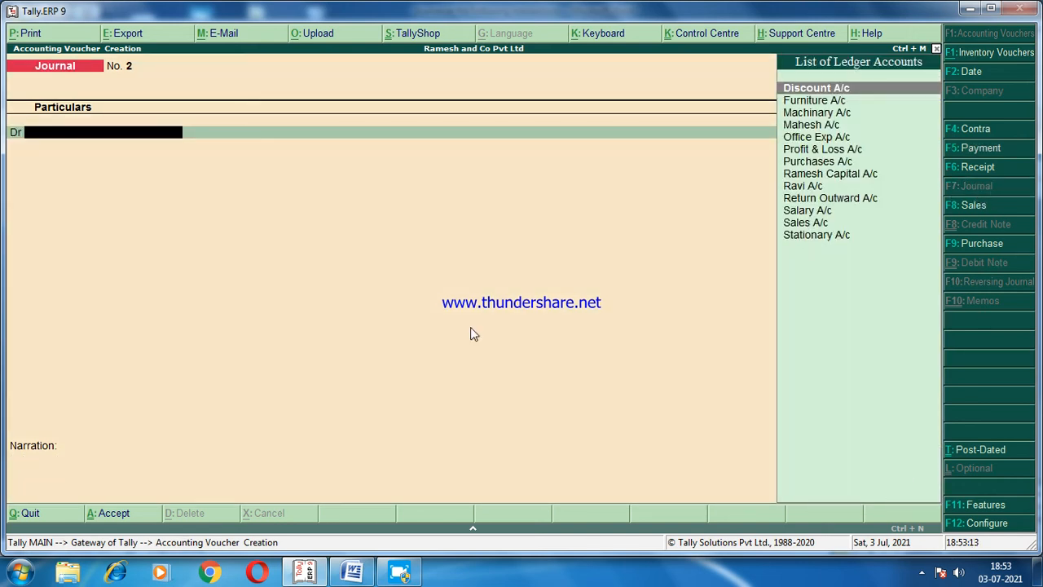
left_click(352, 573)
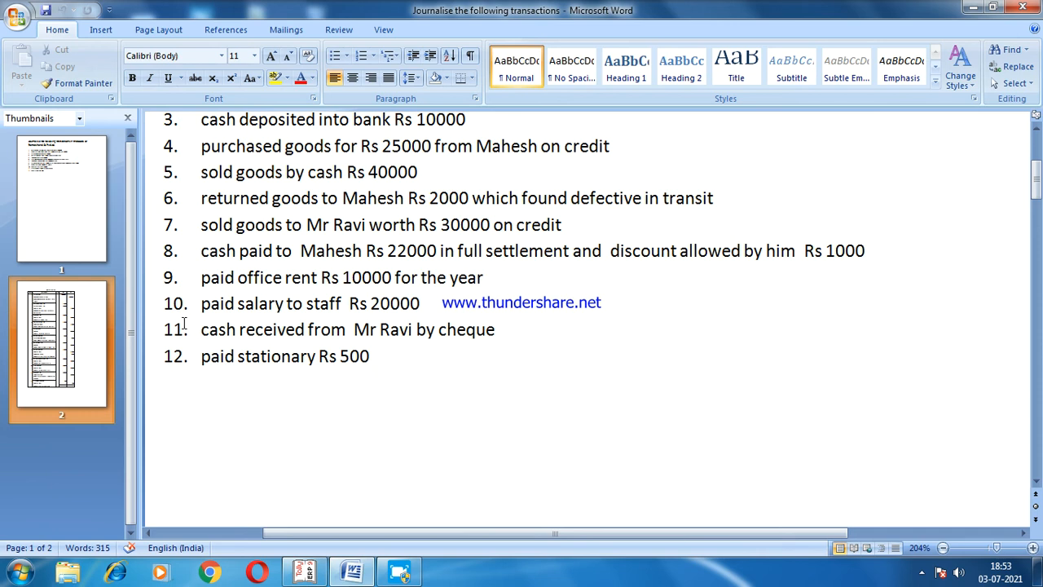
scroll(227, 438, "down", 15)
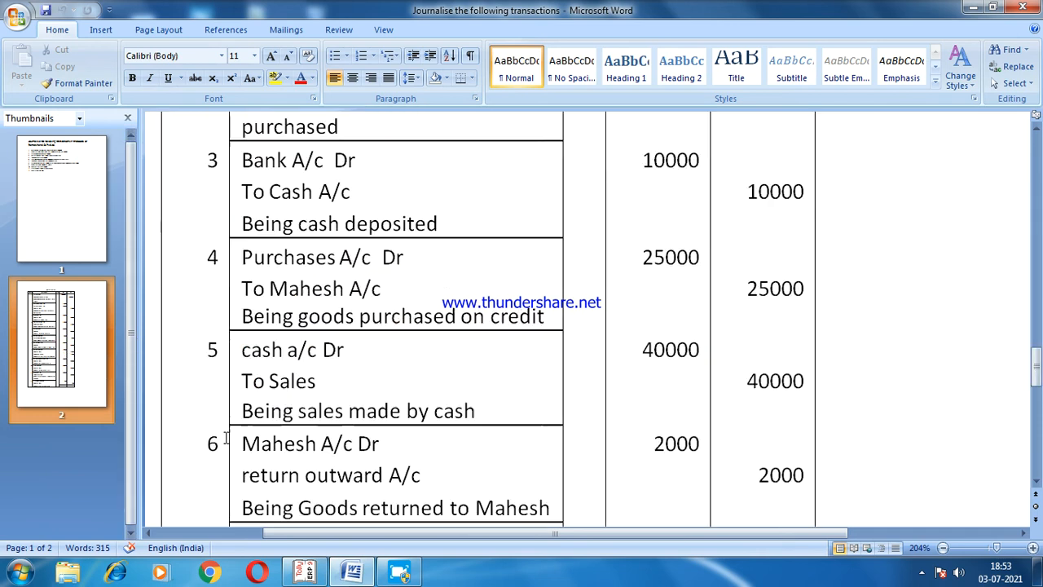
scroll(226, 438, "down", 5)
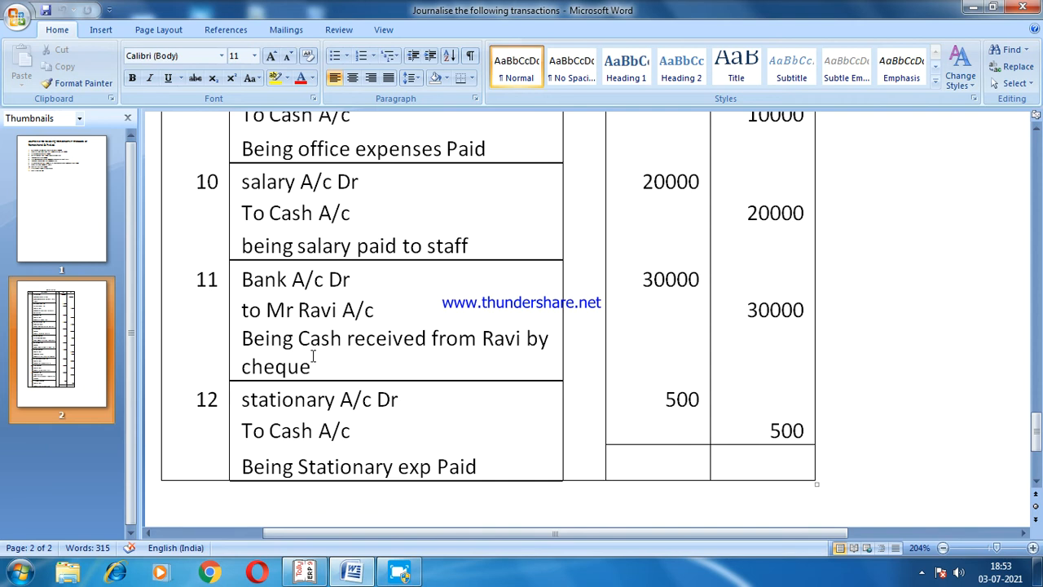
scroll(312, 356, "up", 3)
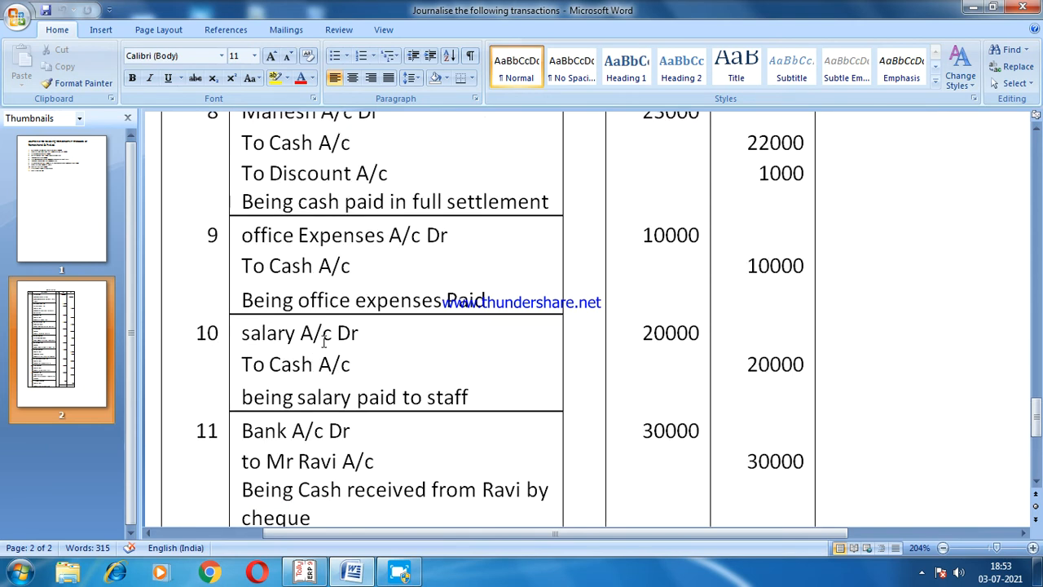
scroll(312, 344, "up", 1)
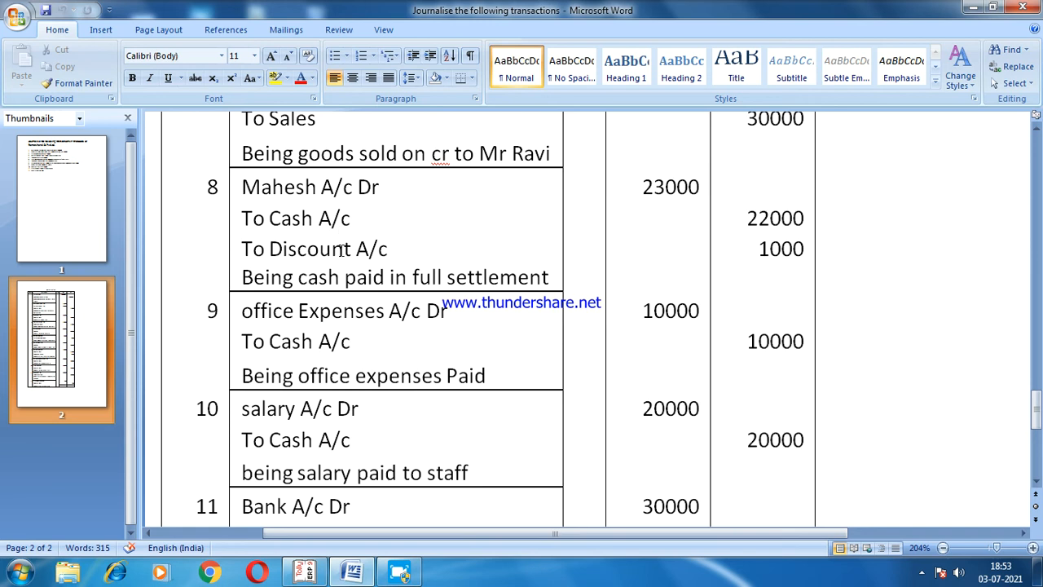
- Switch back to Tally.ERP 9 and debit the supplier's account with 1000 in the journal voucher
left_click(300, 577)
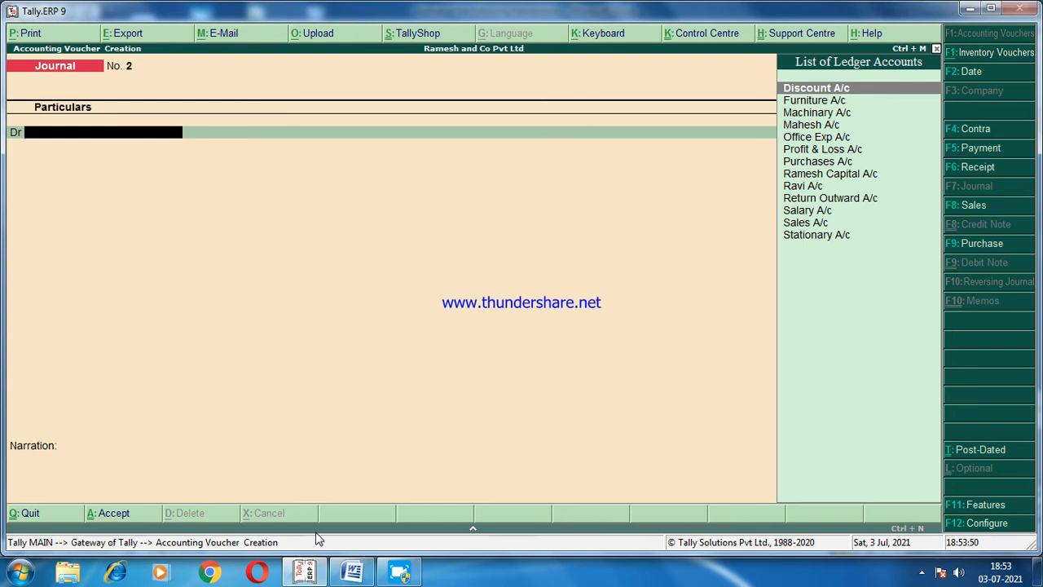
left_click(795, 127)
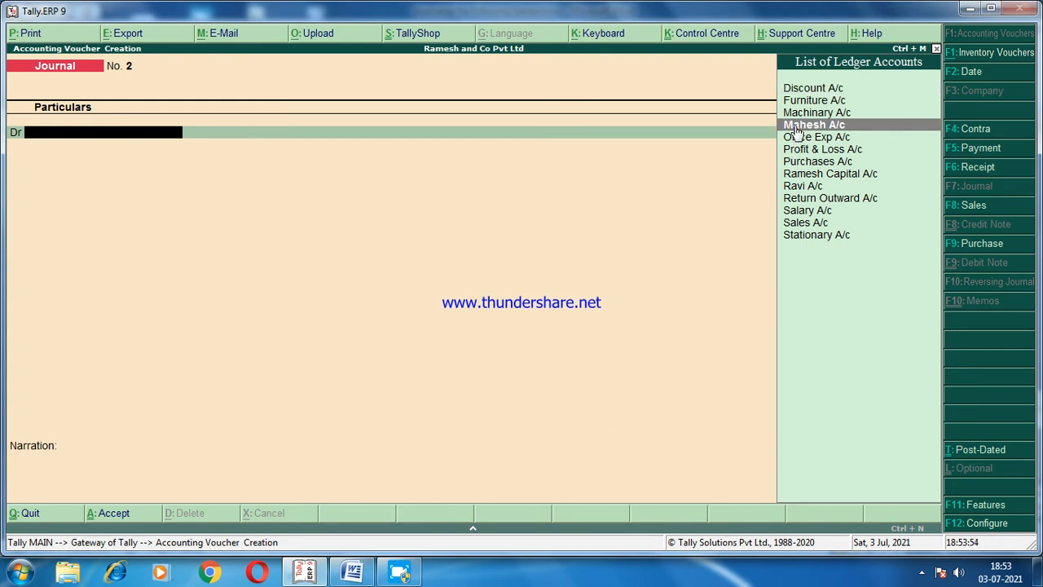
key("Return")
type("1000")
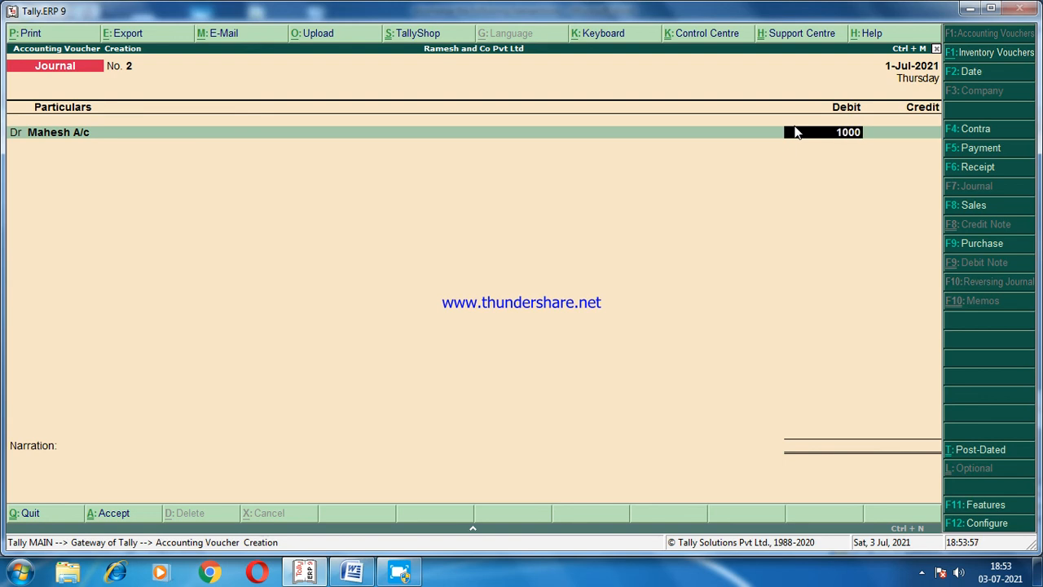
key("Return")
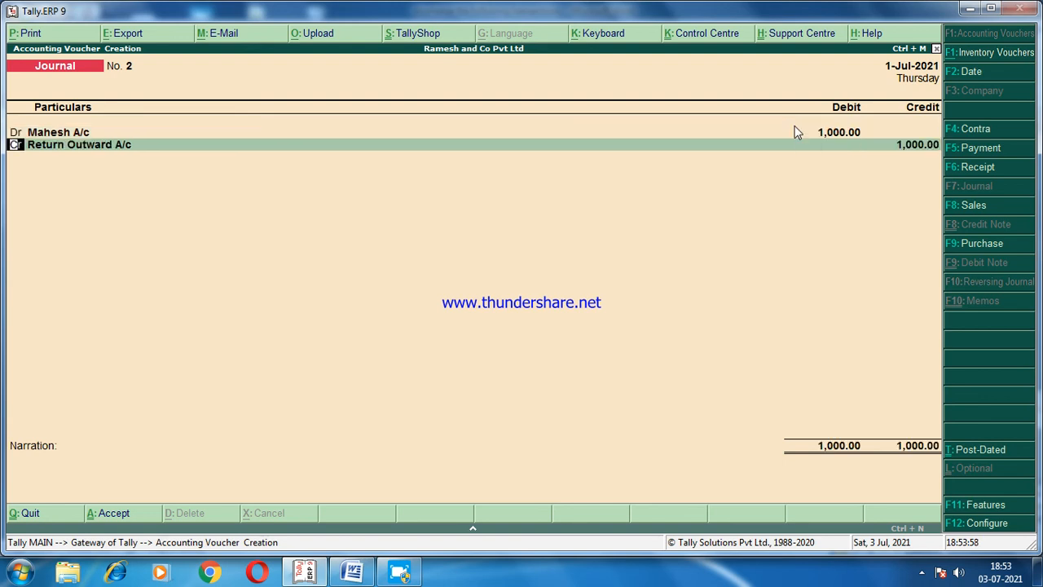
- Credit Discount A/c with 1,000, enter the narration "being discount earned" and save the journal voucher
key("Return")
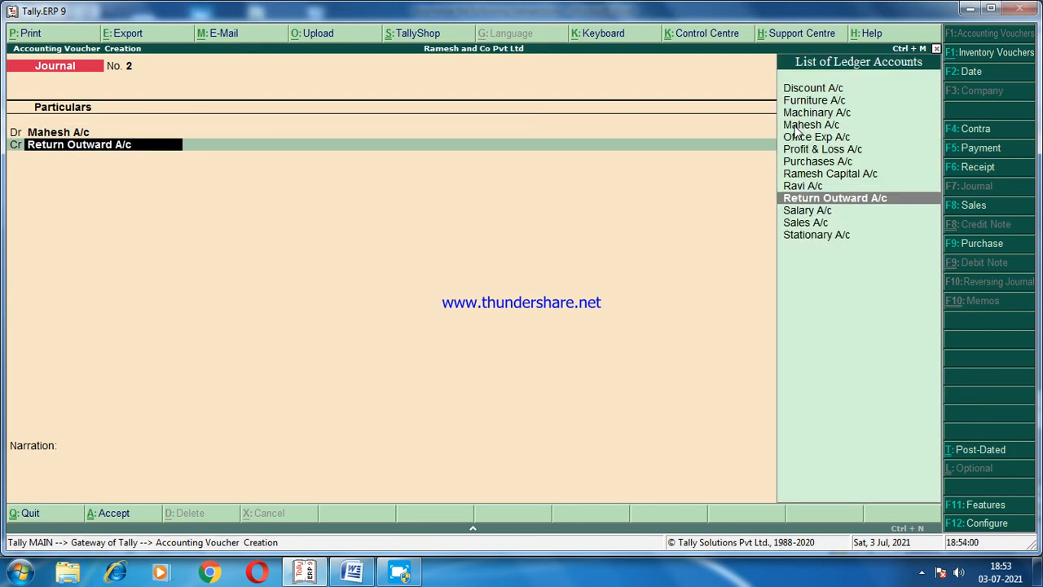
type("D")
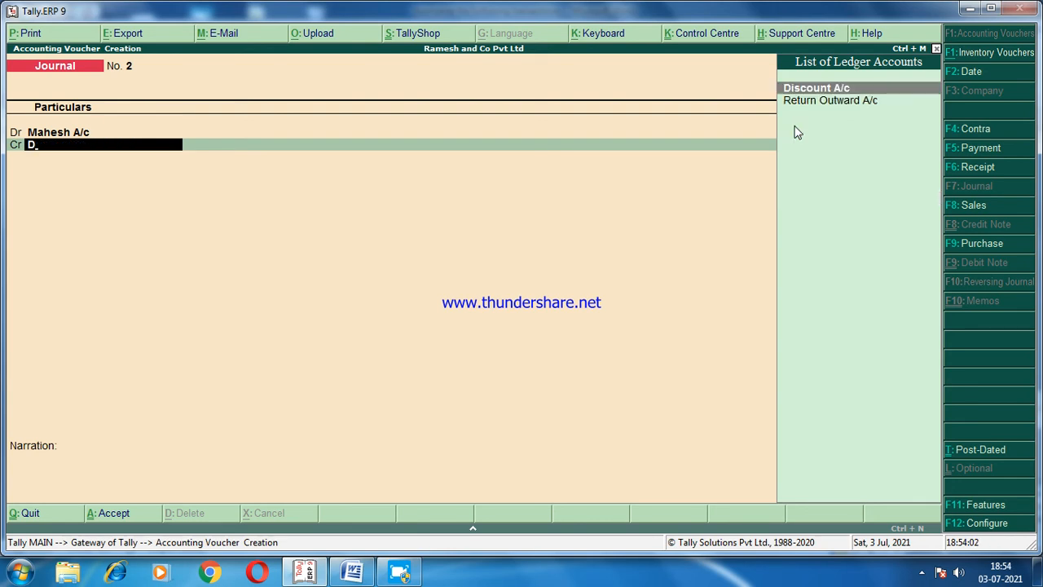
key("Return")
key("Return")
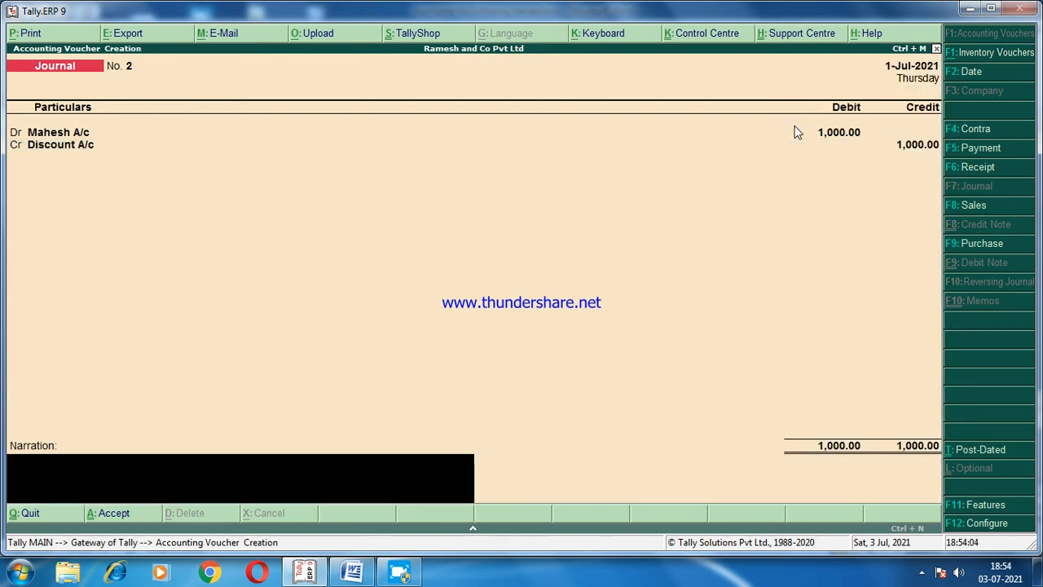
type("being discount")
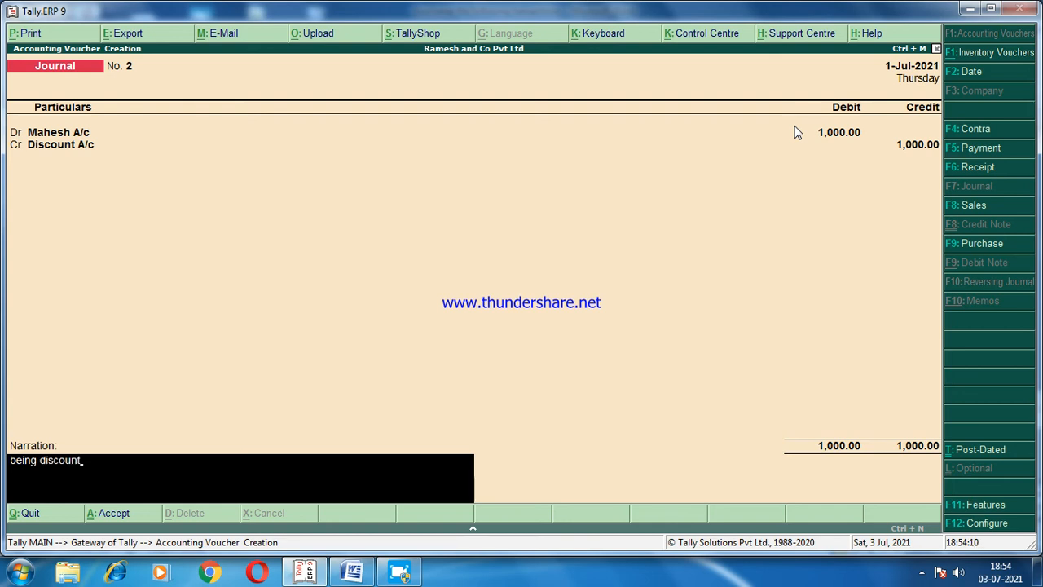
type(" earned")
key("Return")
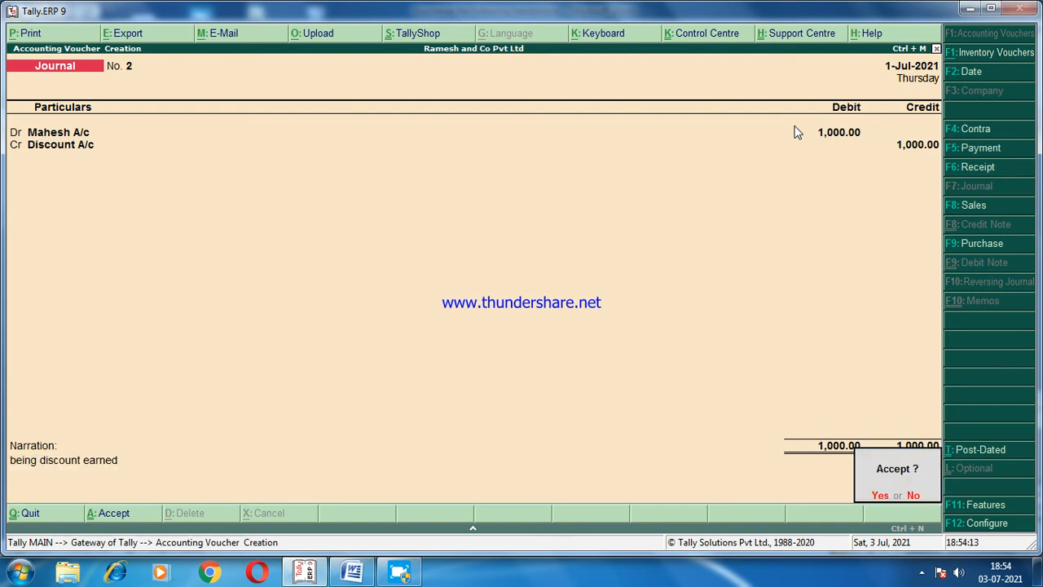
left_click(880, 496)
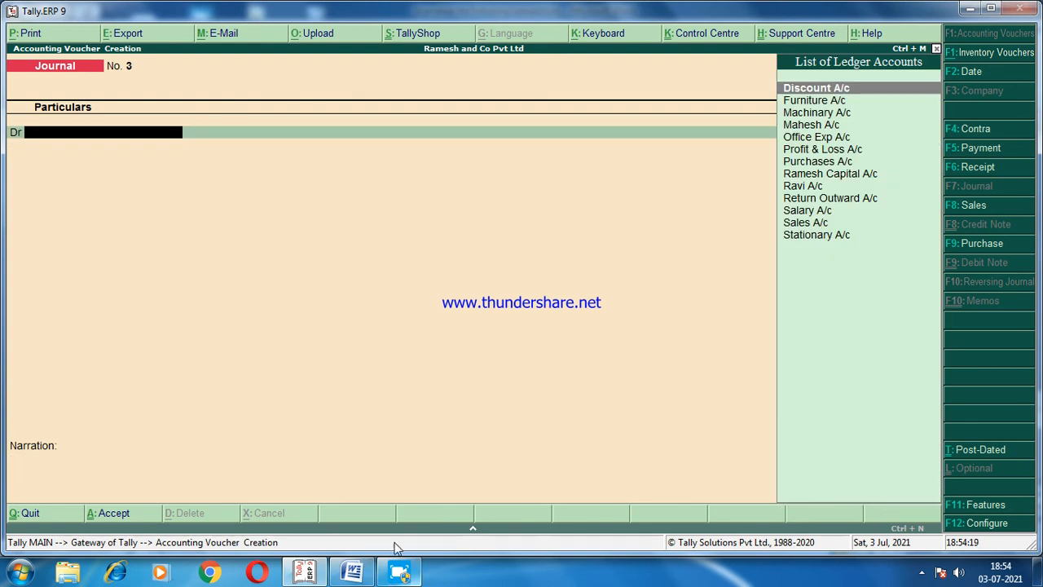
- Switch to Word and read transaction 9 about office rent together with its journal entry in the table
left_click(352, 573)
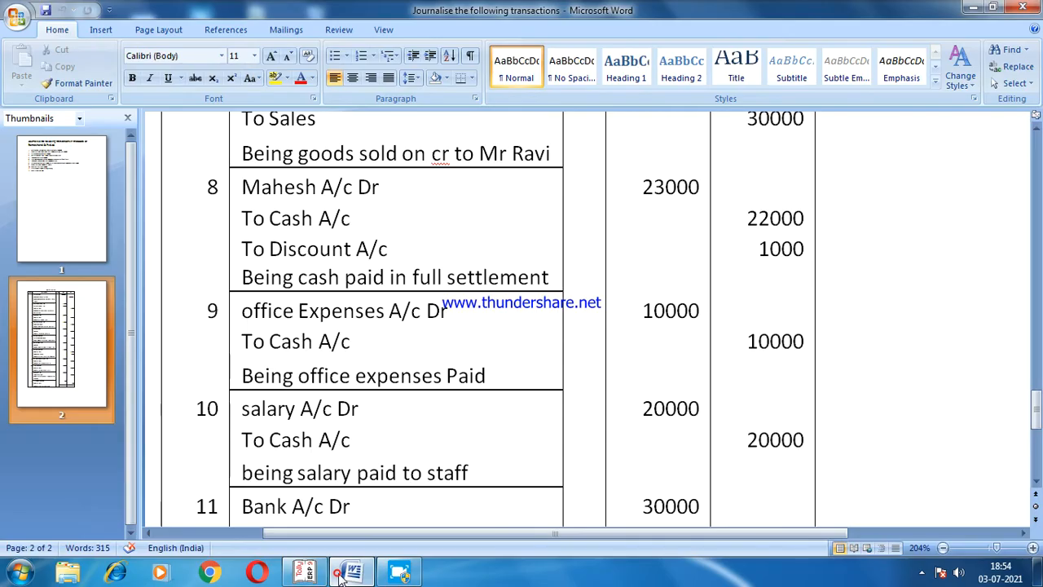
left_click(57, 218)
scroll(241, 369, "down", 3)
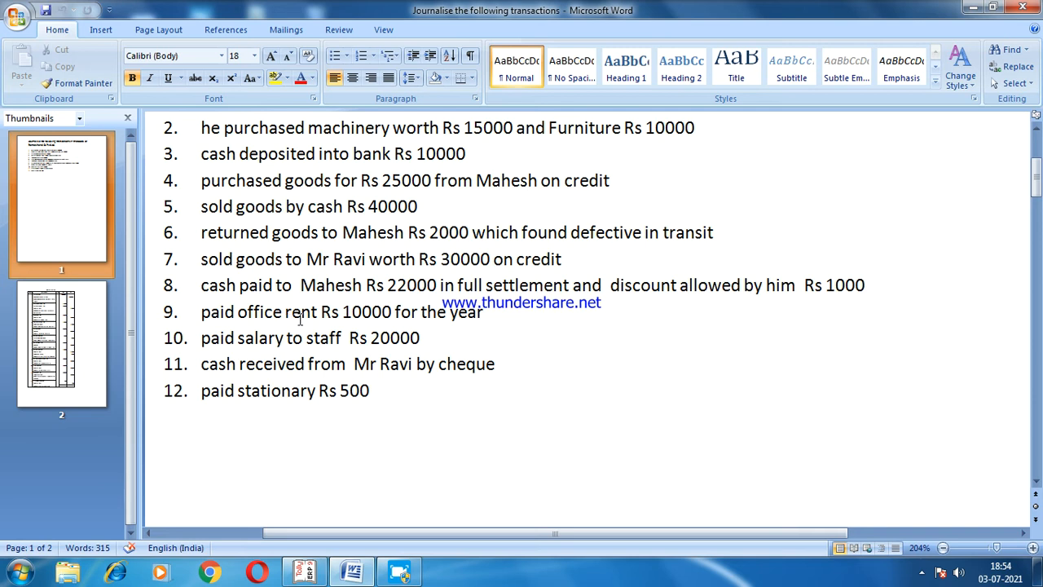
left_click(61, 342)
scroll(285, 375, "down", 20)
scroll(285, 375, "up", 3)
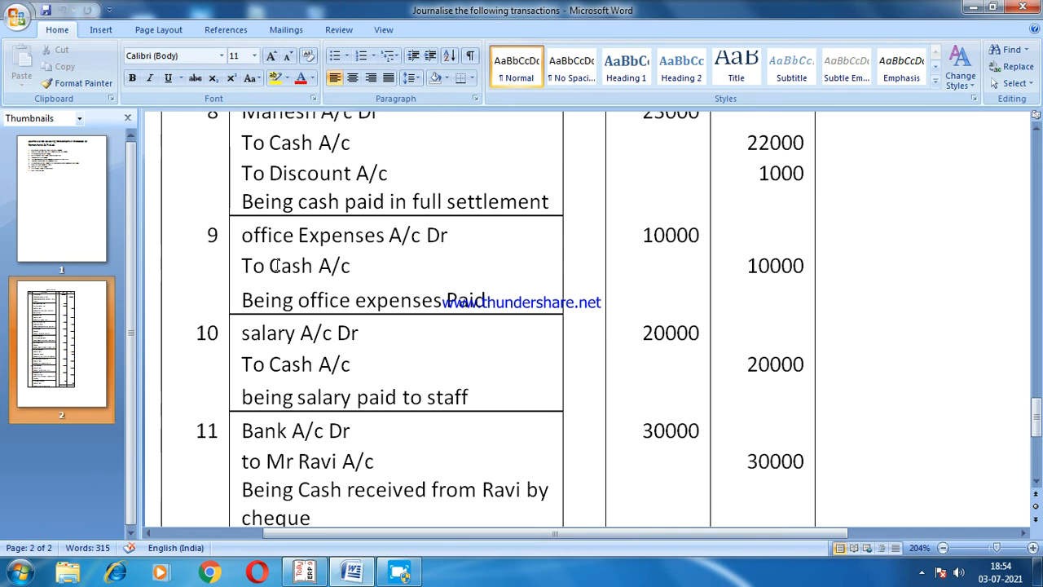
- Switch to Tally.ERP 9, start a payment voucher and debit Office Exp A/c with 10,000, checking the amount in the Word table
left_click(305, 572)
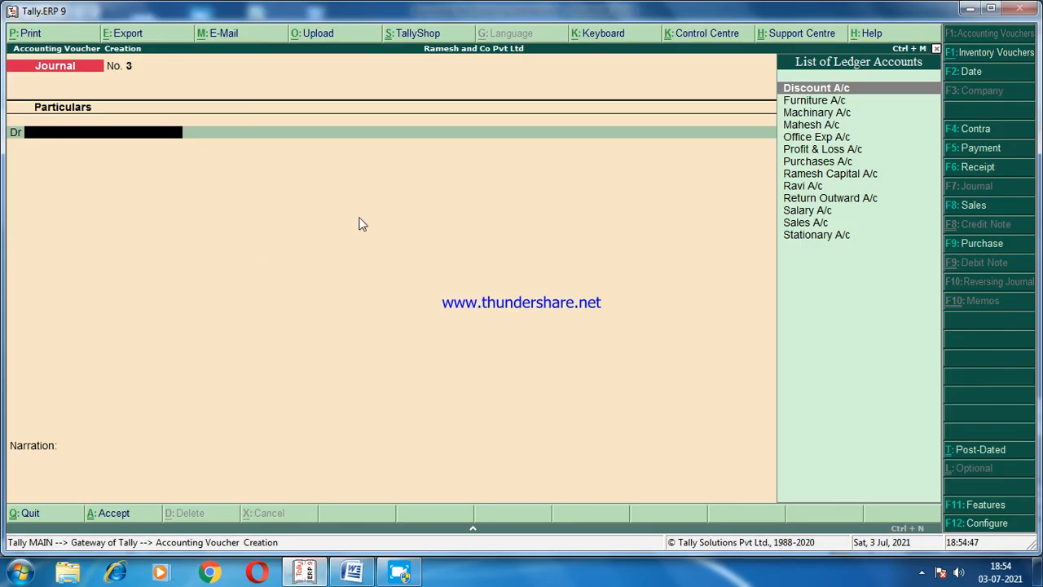
left_click(975, 147)
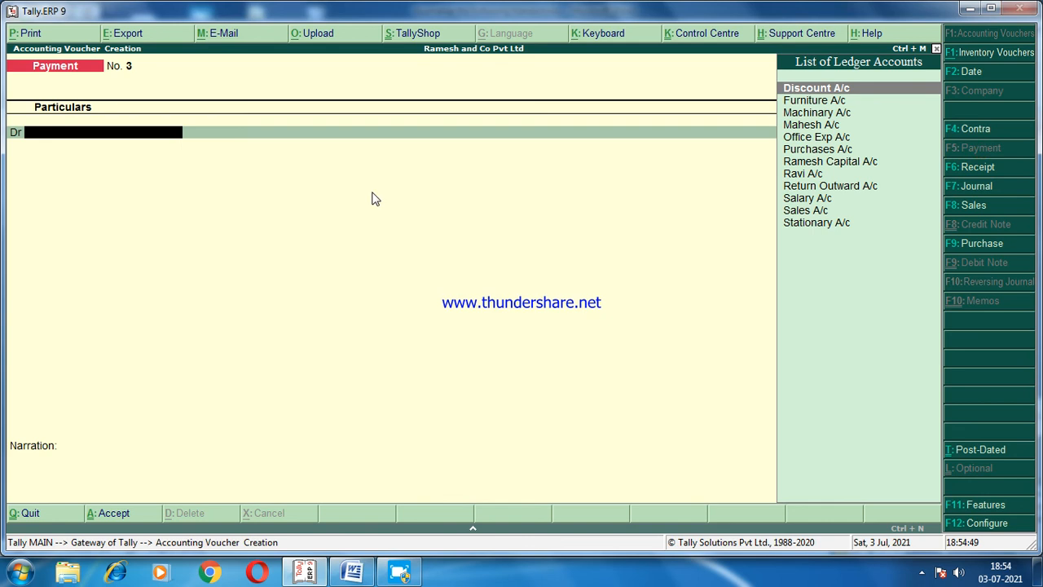
left_click(834, 138)
key("Return")
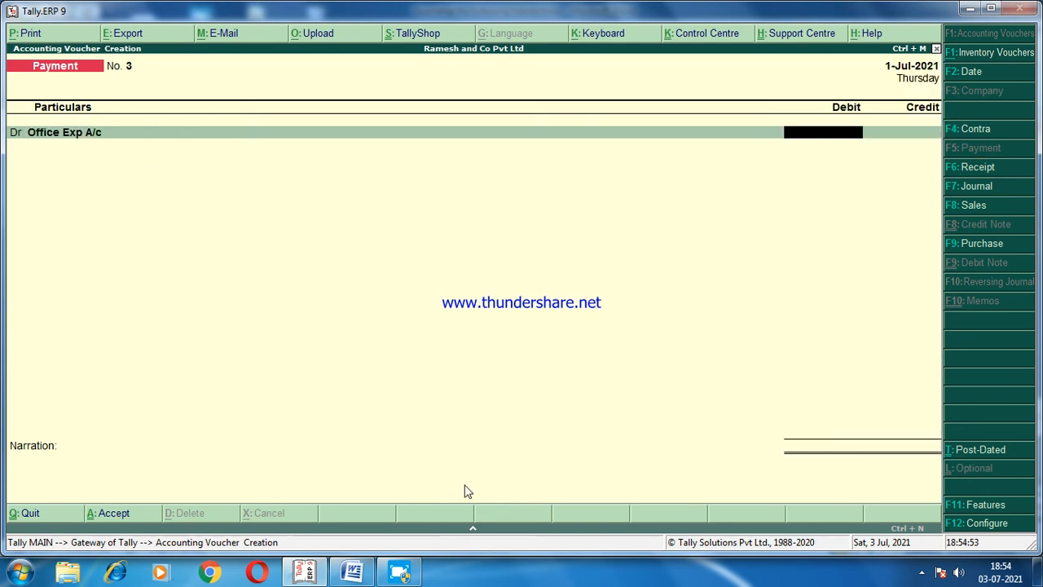
left_click(358, 574)
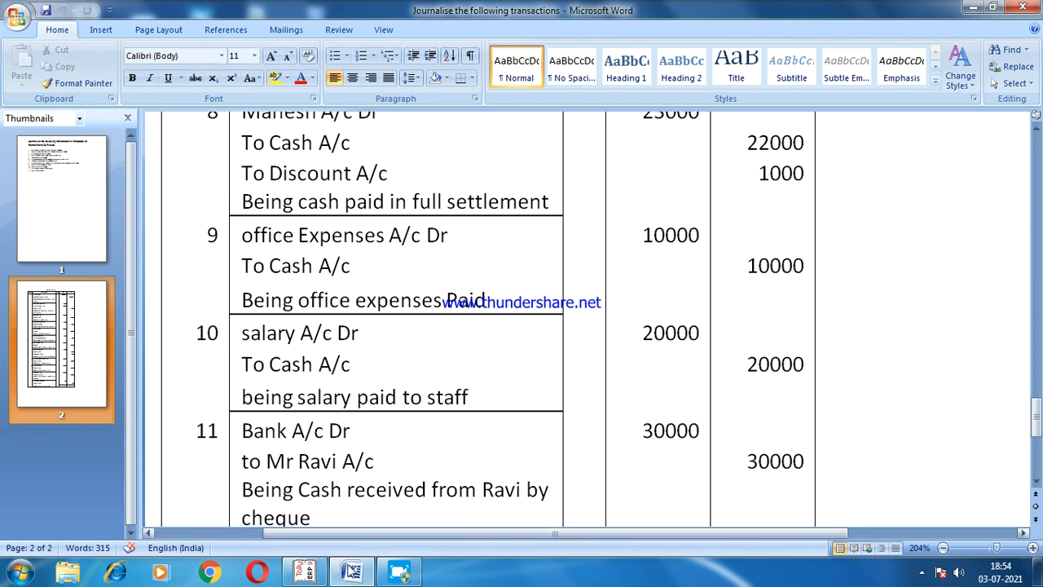
left_click(305, 573)
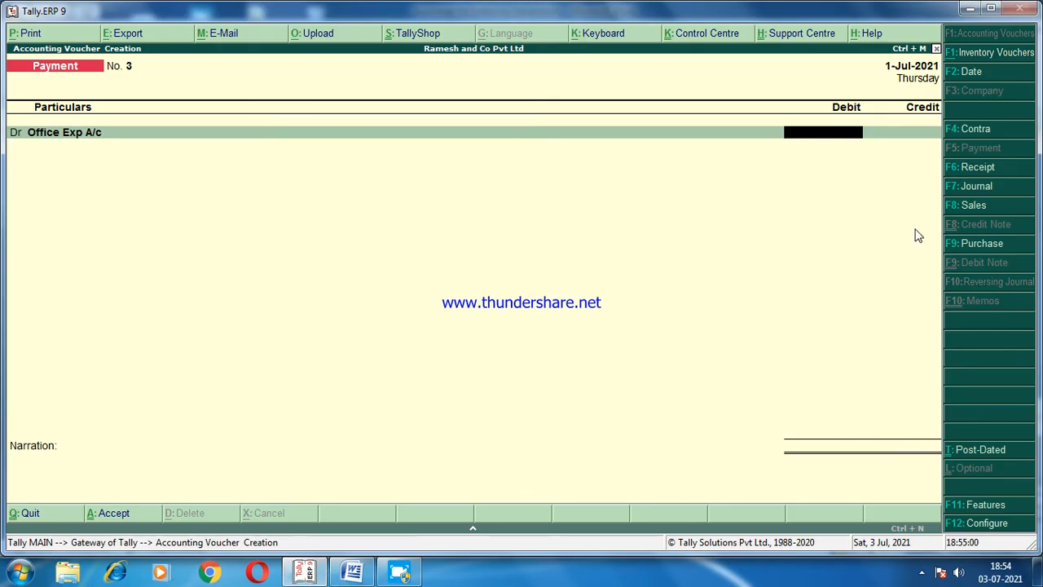
type("0000")
key("Return")
key("Return")
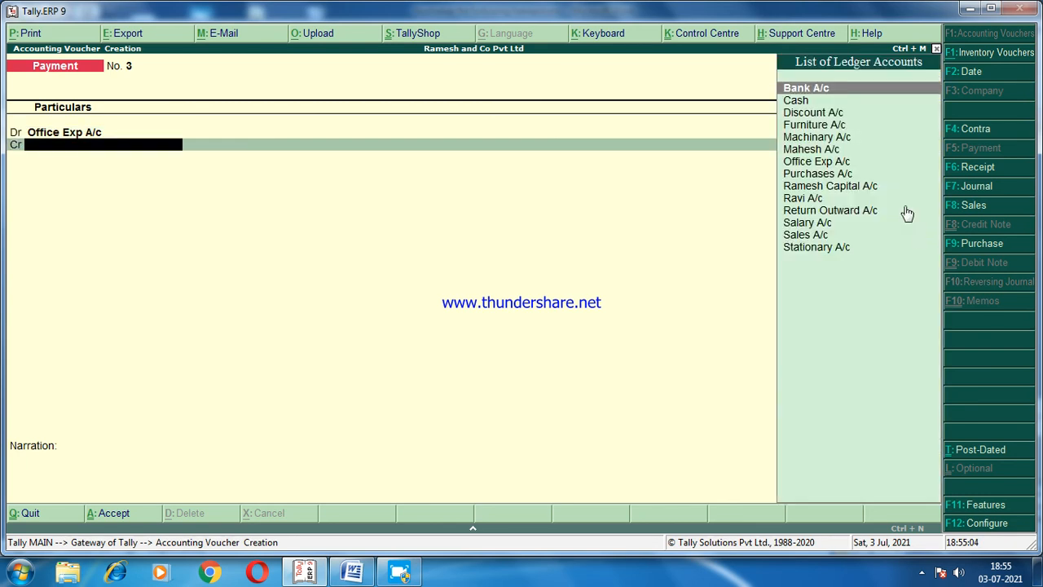
- Credit Cash with 10,000, enter the narration "being office expenses paid" and save the payment voucher
left_click(809, 101)
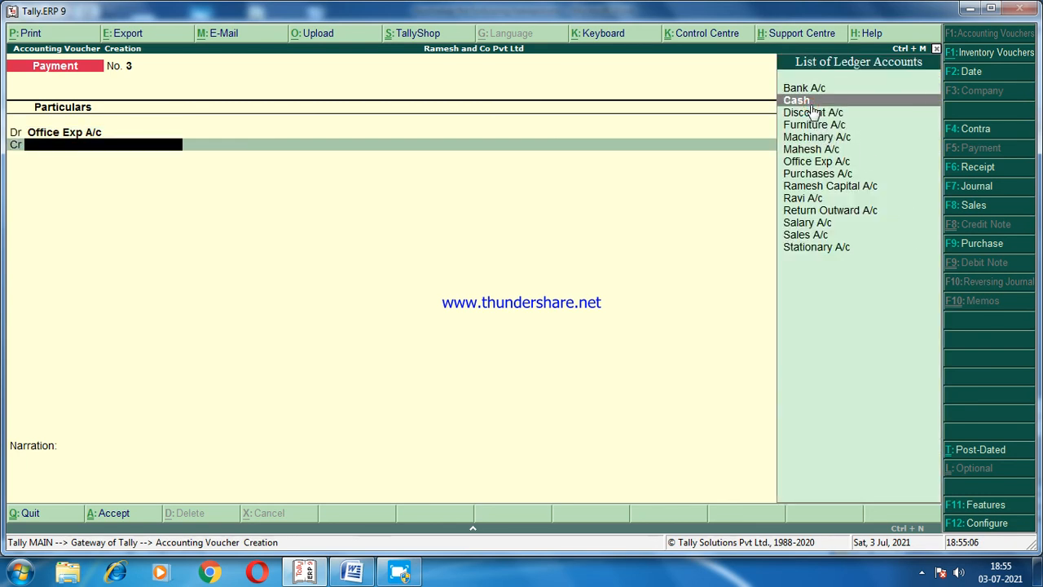
key("Return")
key("Return")
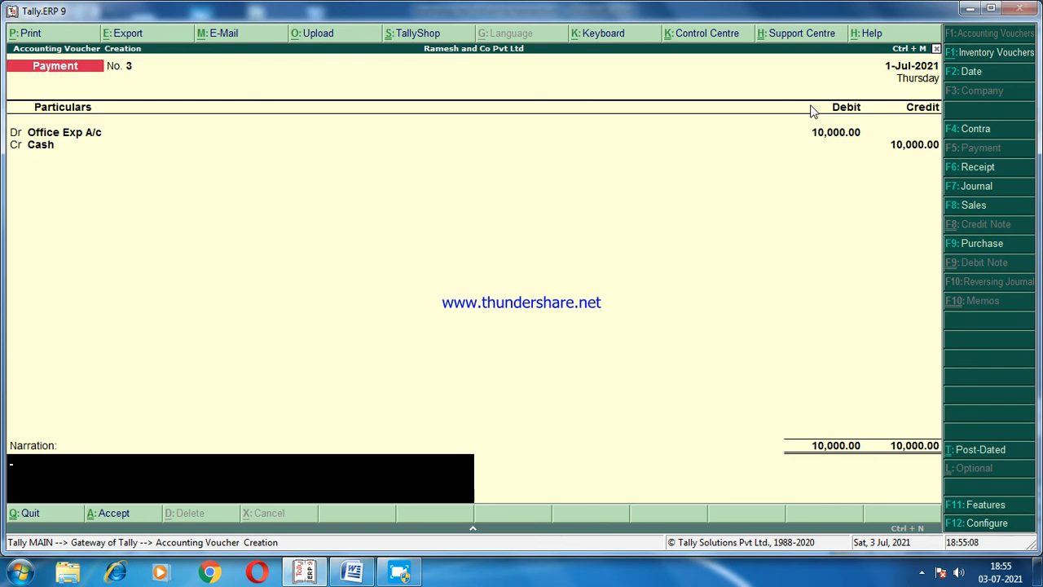
type("being office expe")
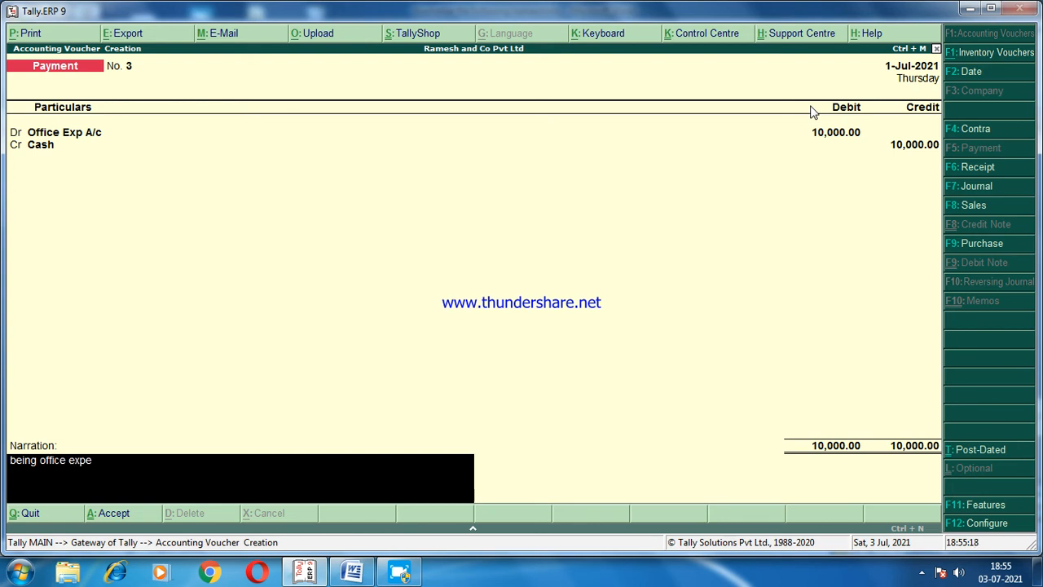
type("ses paid")
key("Return")
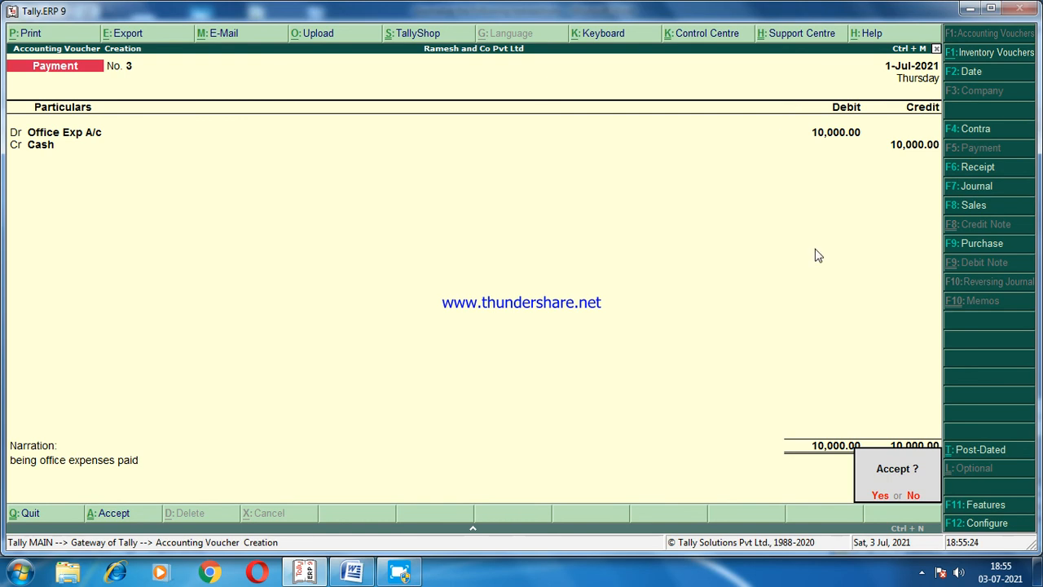
left_click(879, 497)
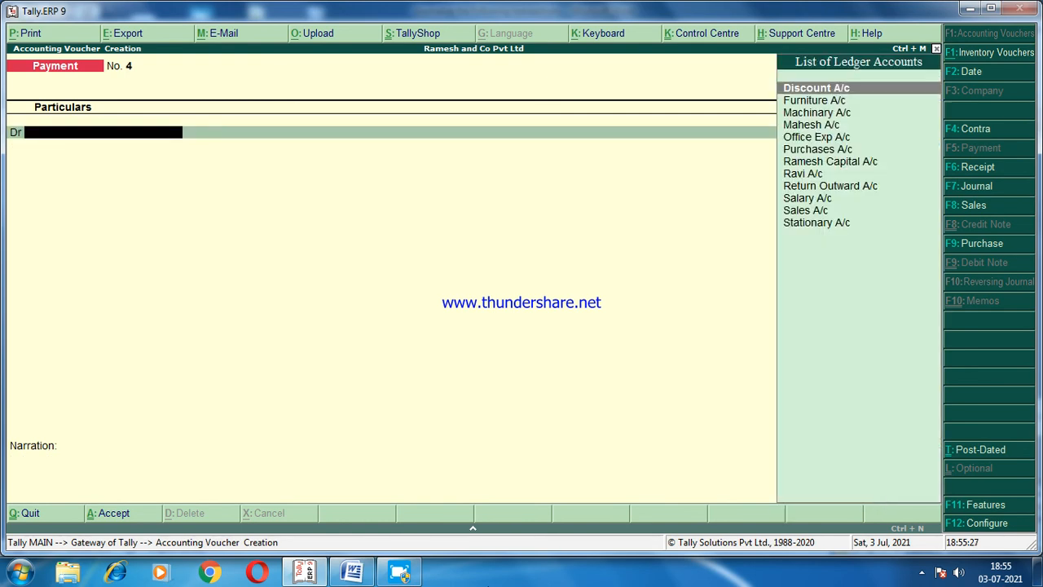
- Switch to Word and read transaction 10 about staff salary together with its journal entry in the table
left_click(352, 573)
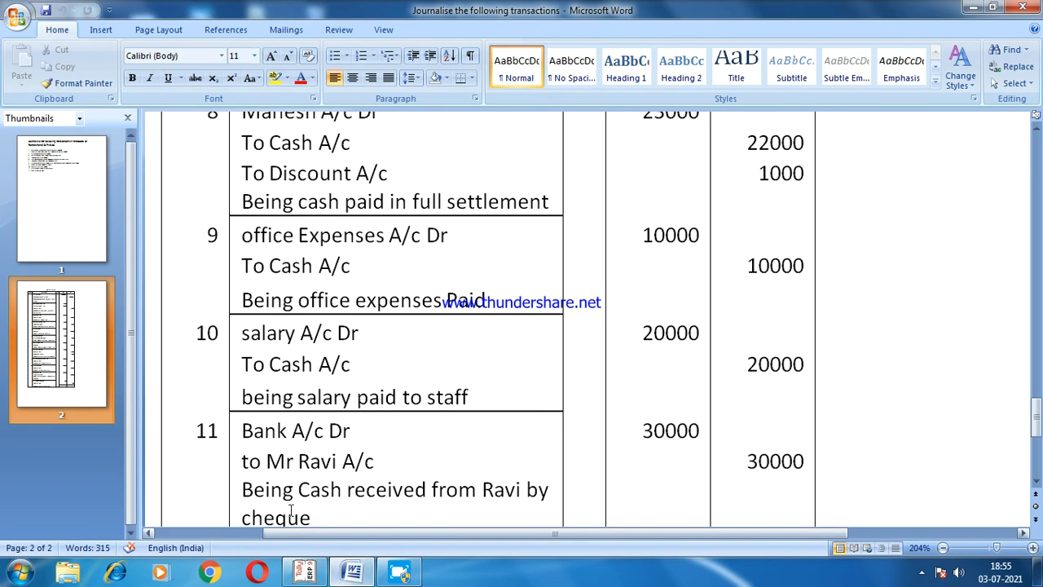
left_click(50, 222)
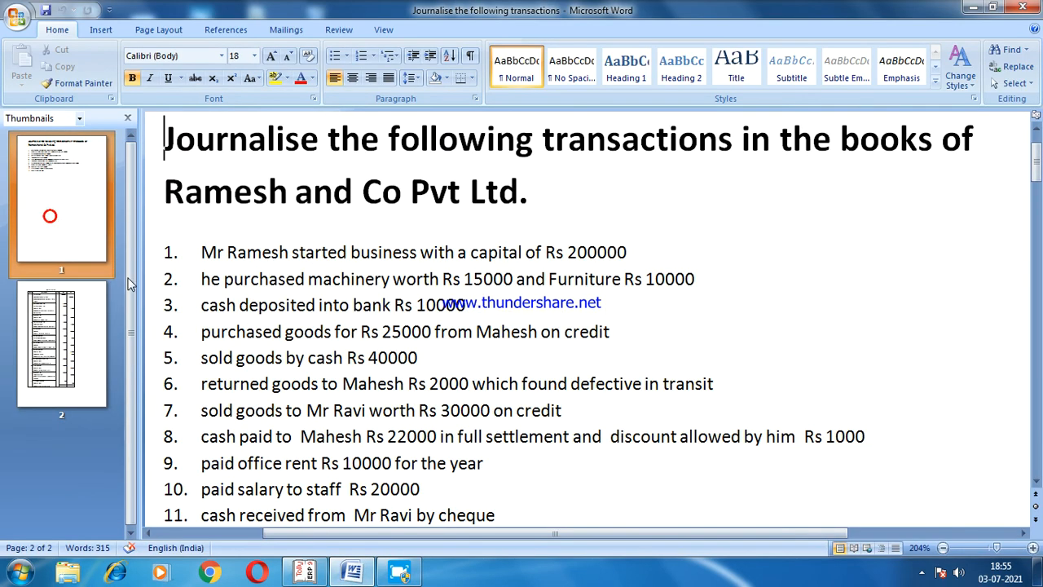
scroll(285, 440, "down", 3)
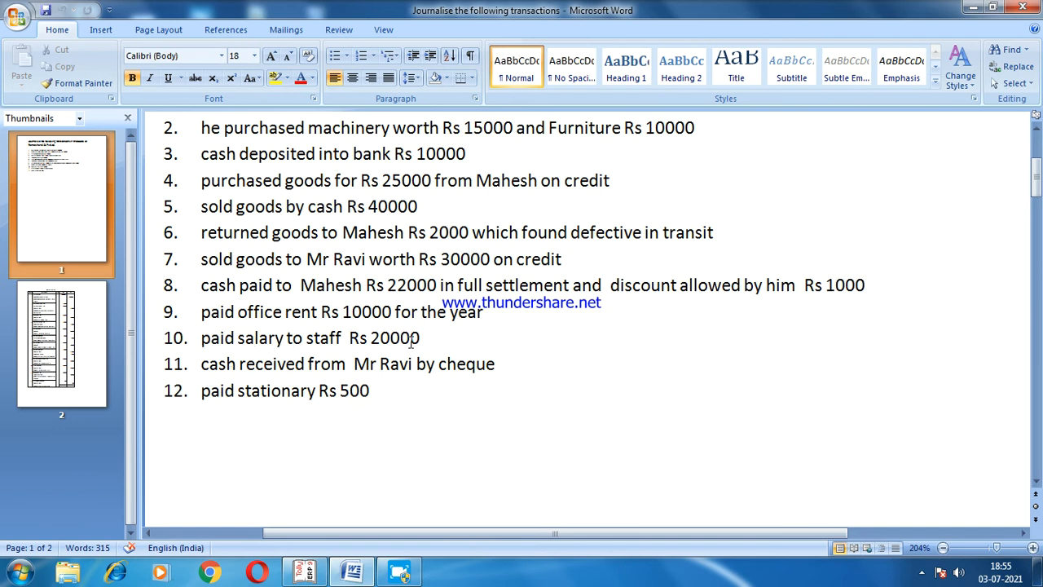
left_click(87, 343)
scroll(279, 365, "down", 5)
scroll(279, 366, "down", 5)
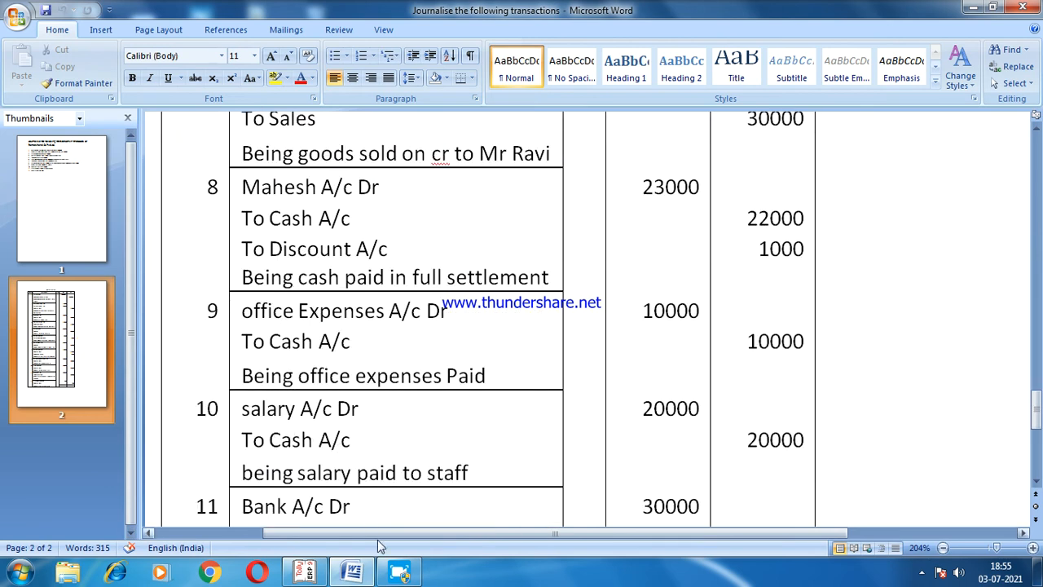
- Switch back to Tally.ERP 9 and debit Salary A/c with 20000 in the new payment voucher, checking the amount in Word
left_click(304, 575)
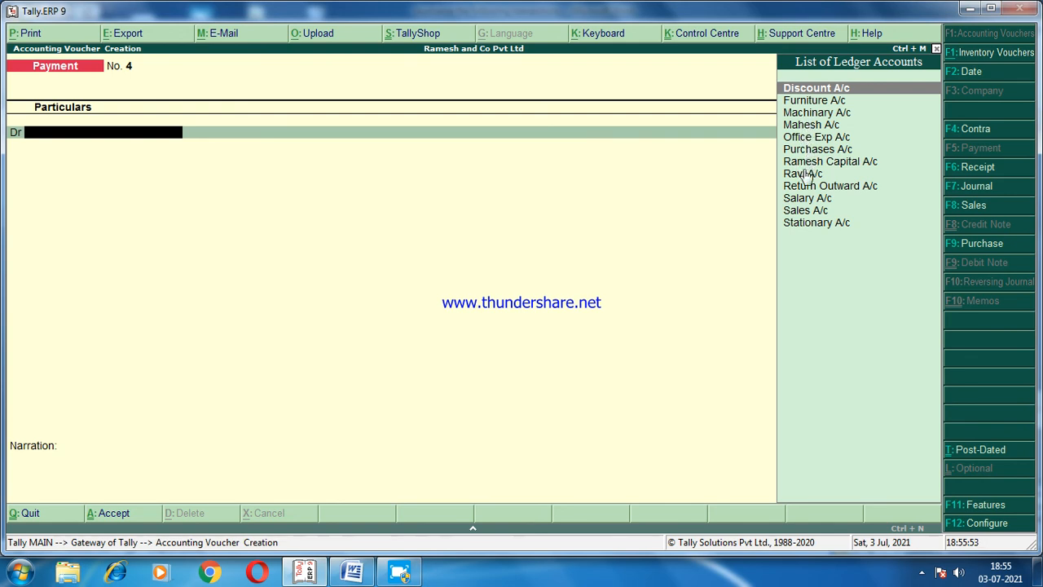
left_click(805, 201)
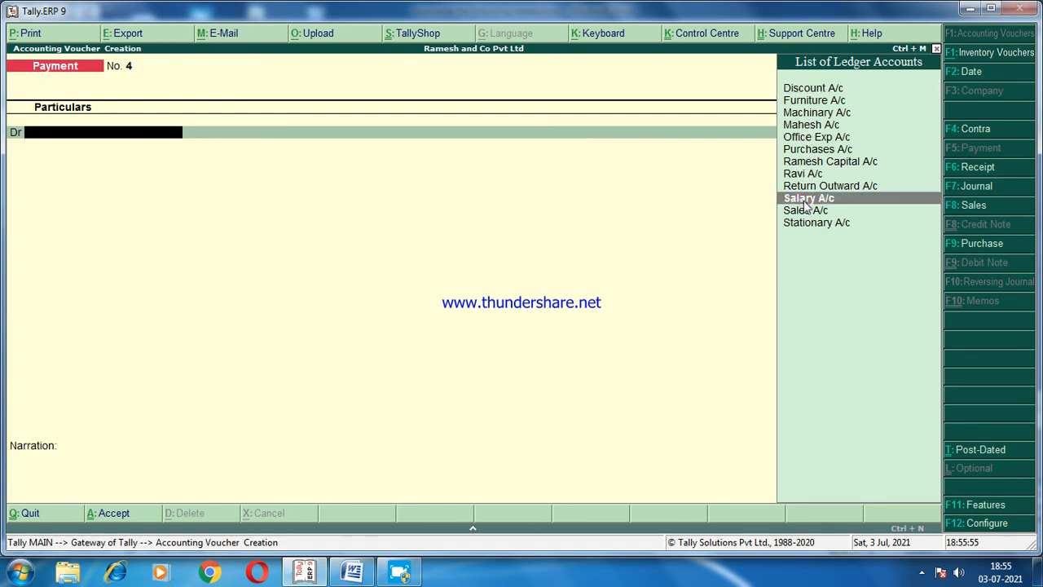
left_click(805, 201)
left_click(355, 576)
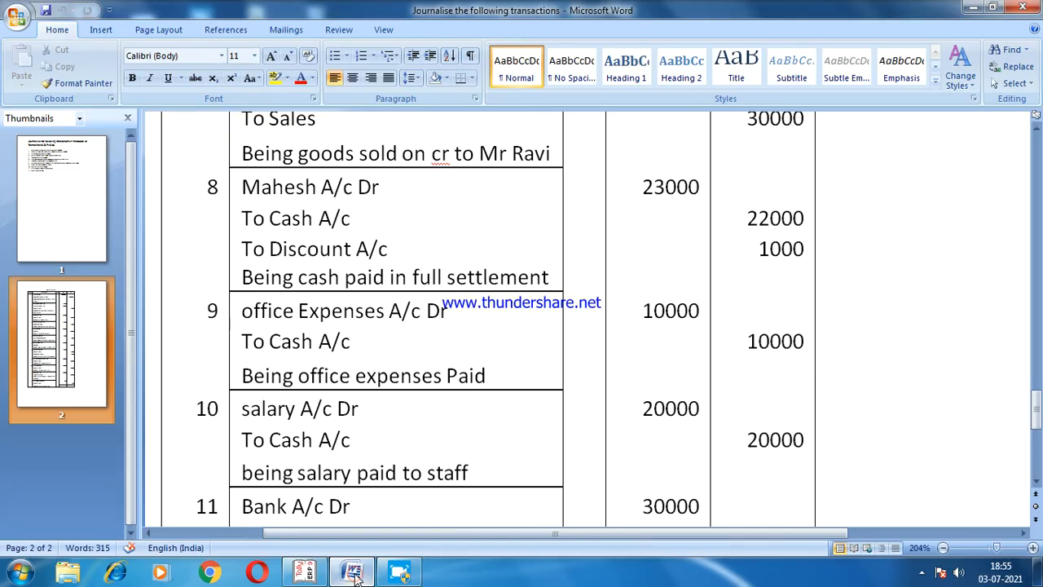
left_click(305, 572)
type("20000")
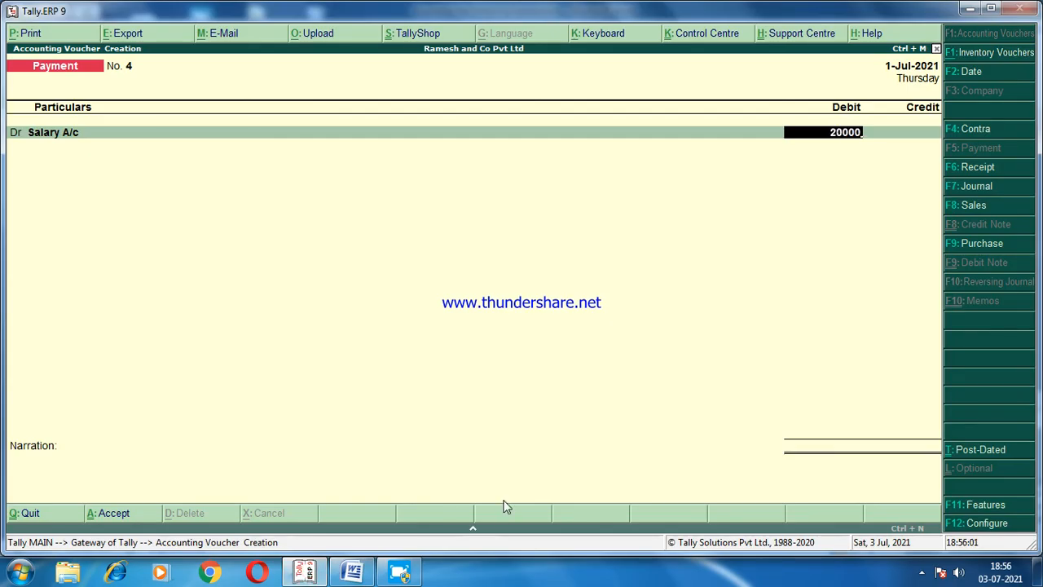
key("Return")
key("Return")
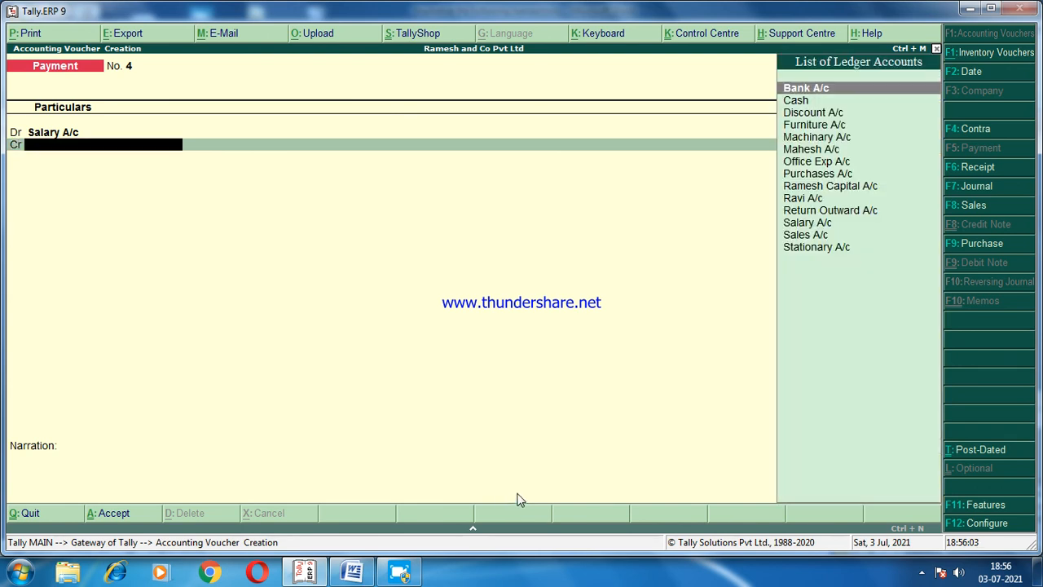
- Credit Cash with 20,000, enter the narration "being salary paid to staff" and save the payment voucher
left_click(797, 100)
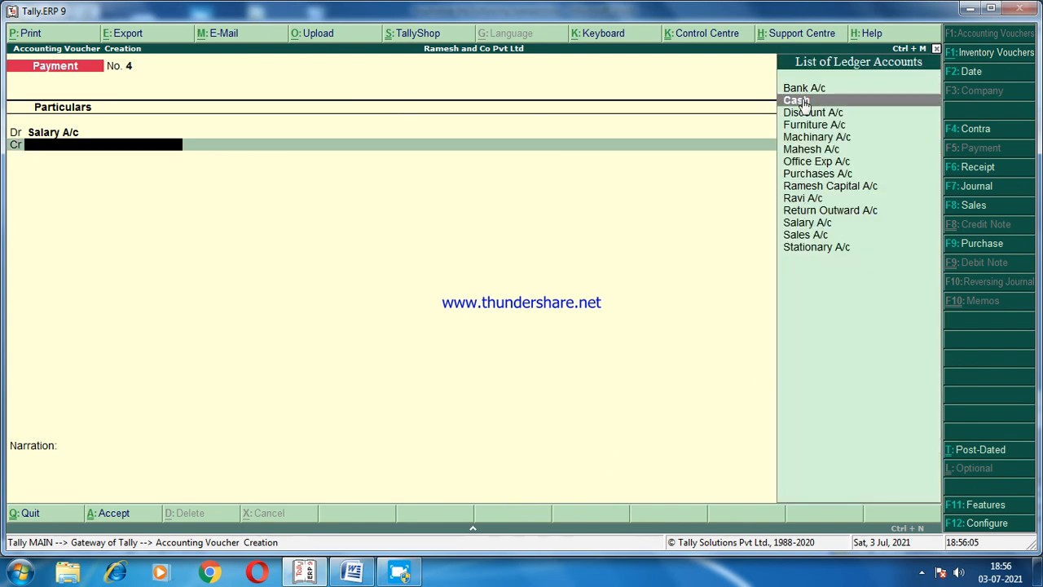
left_click(799, 102)
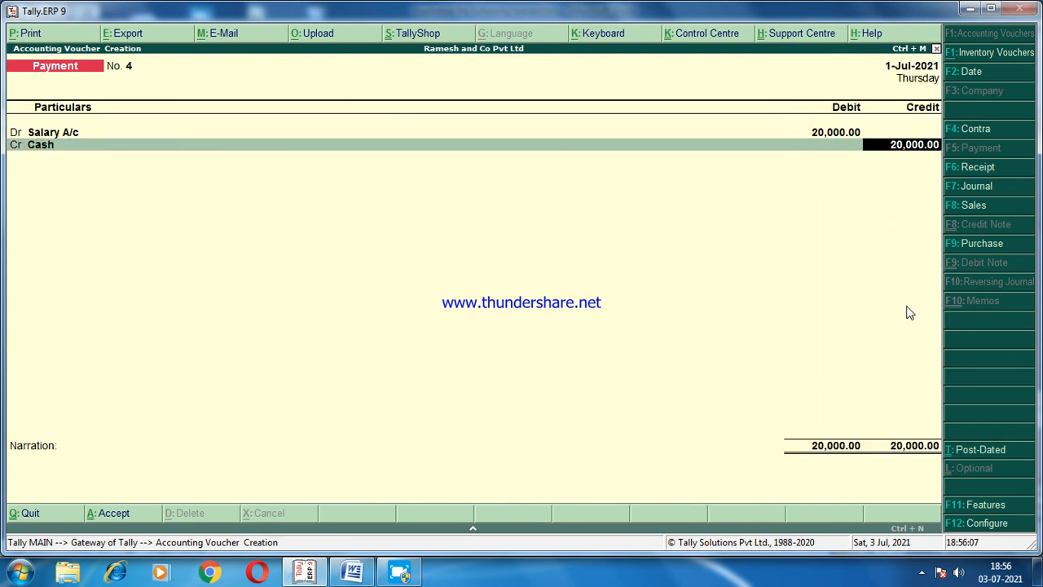
key("Return")
type("being")
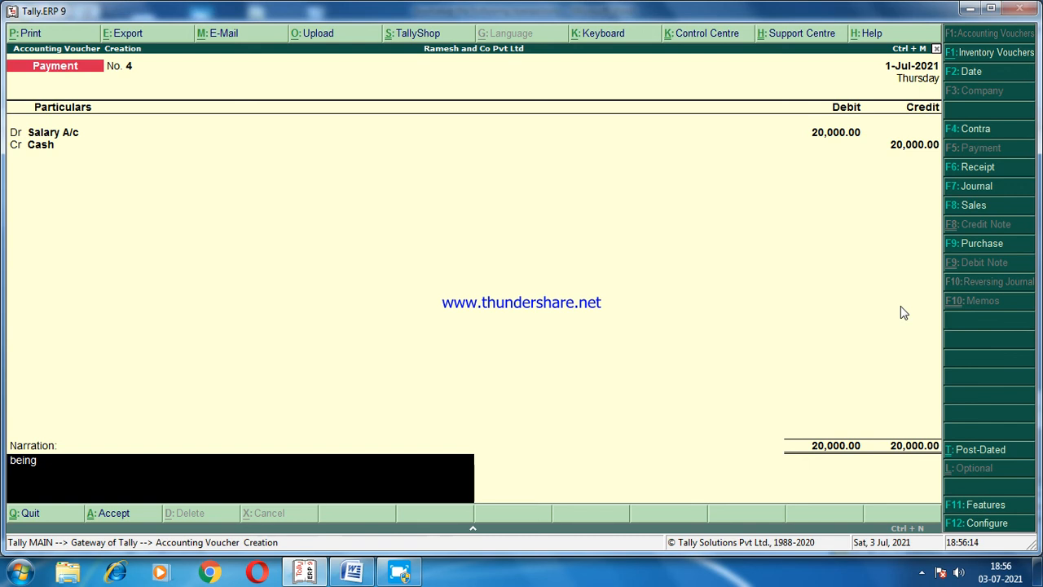
type(" salary paid to staff")
key("Return")
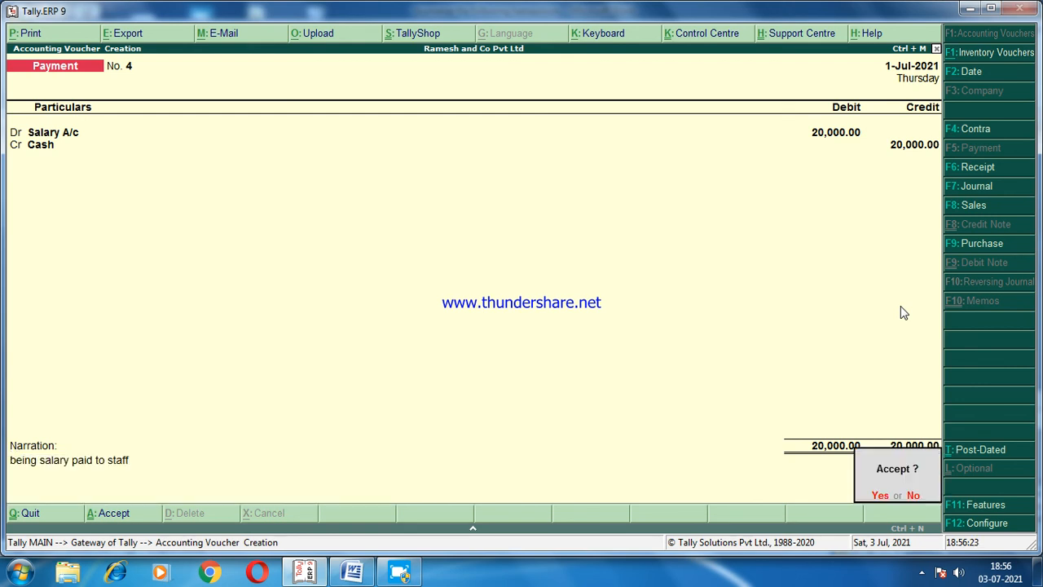
left_click(885, 495)
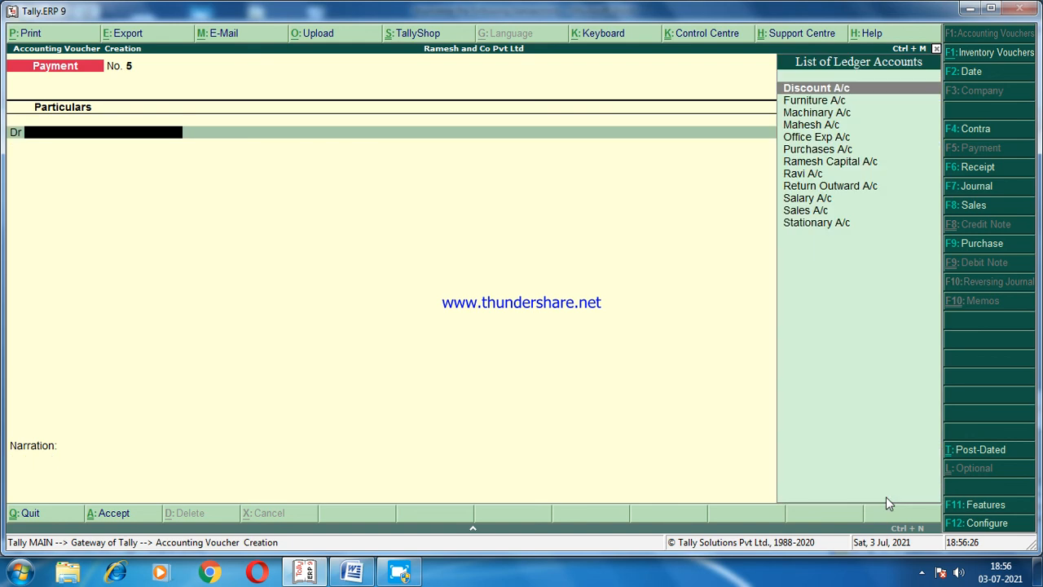
- Switch to Word and read transaction 11 about the amount received from the customer by cheque
left_click(353, 573)
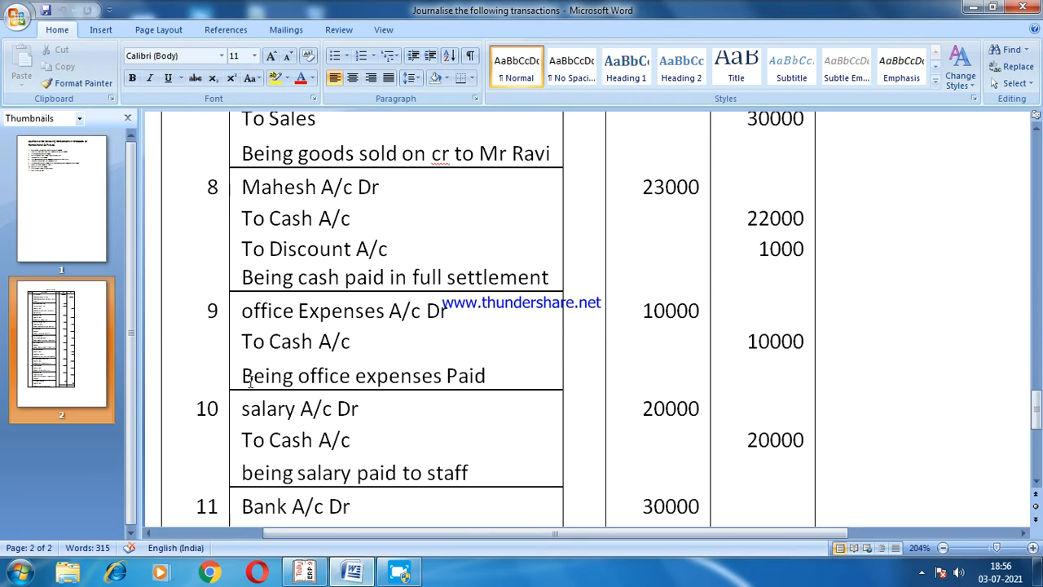
scroll(252, 352, "up", 5)
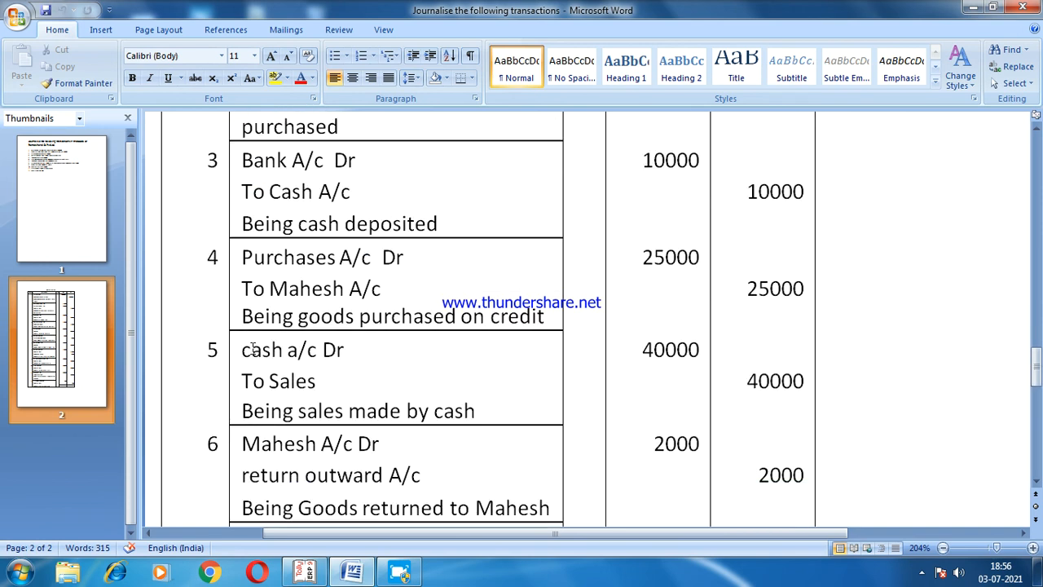
left_click(75, 226)
scroll(251, 330, "down", 3)
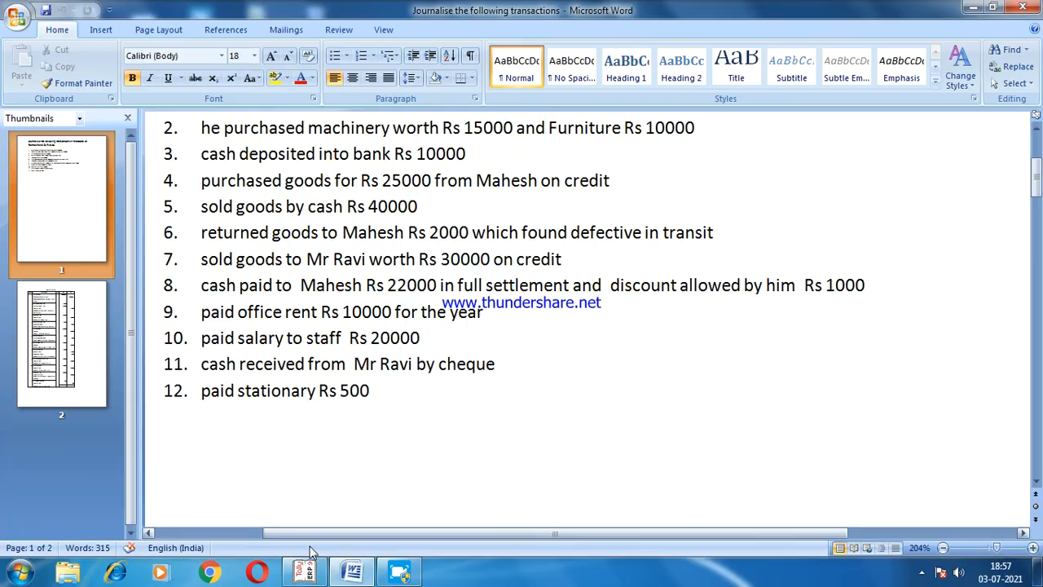
- Switch back to Tally.ERP 9, start a receipt voucher and credit the customer's account with 30000
left_click(304, 572)
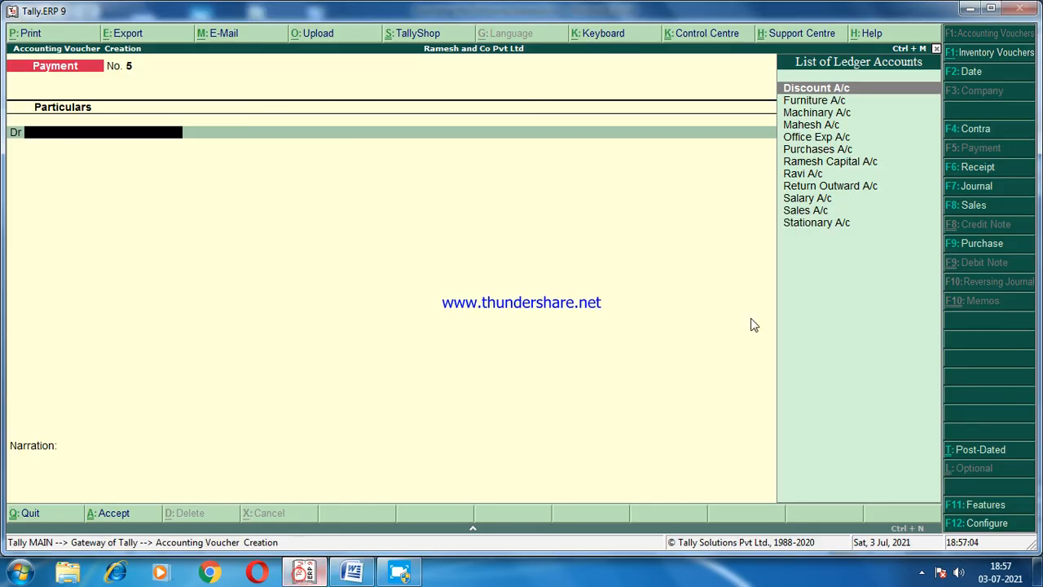
left_click(976, 167)
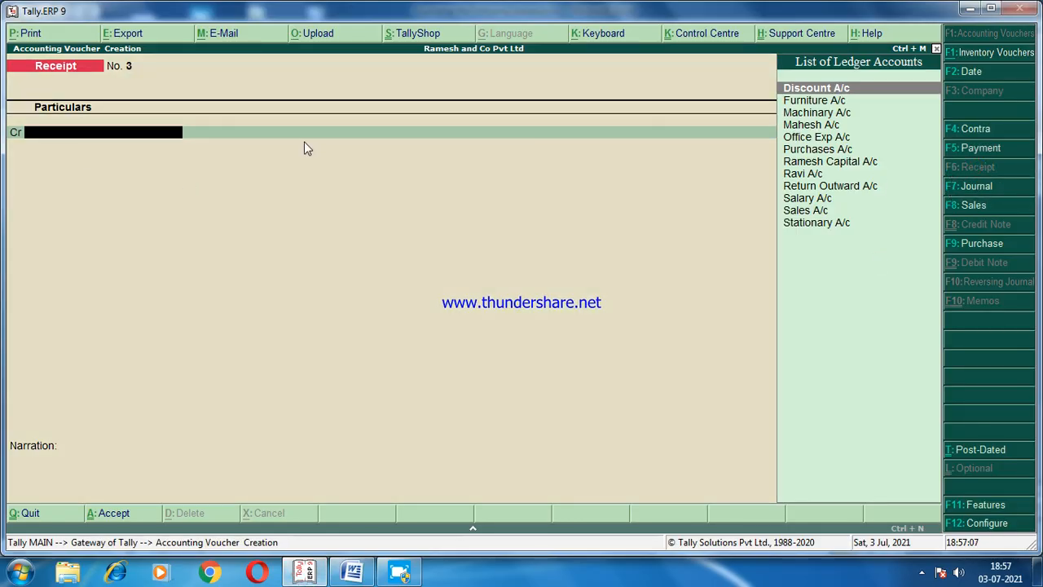
left_click(806, 174)
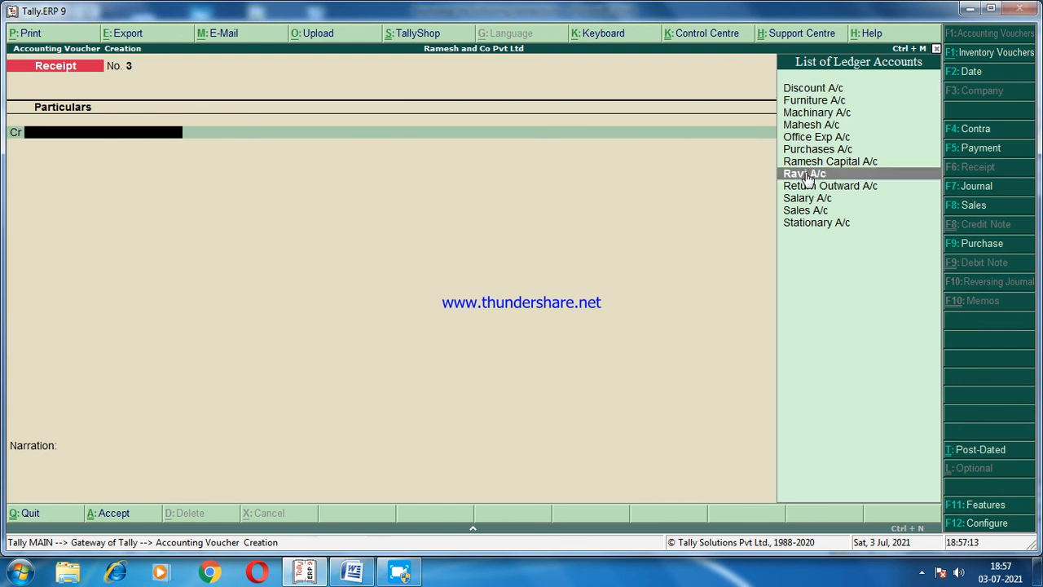
left_click(806, 176)
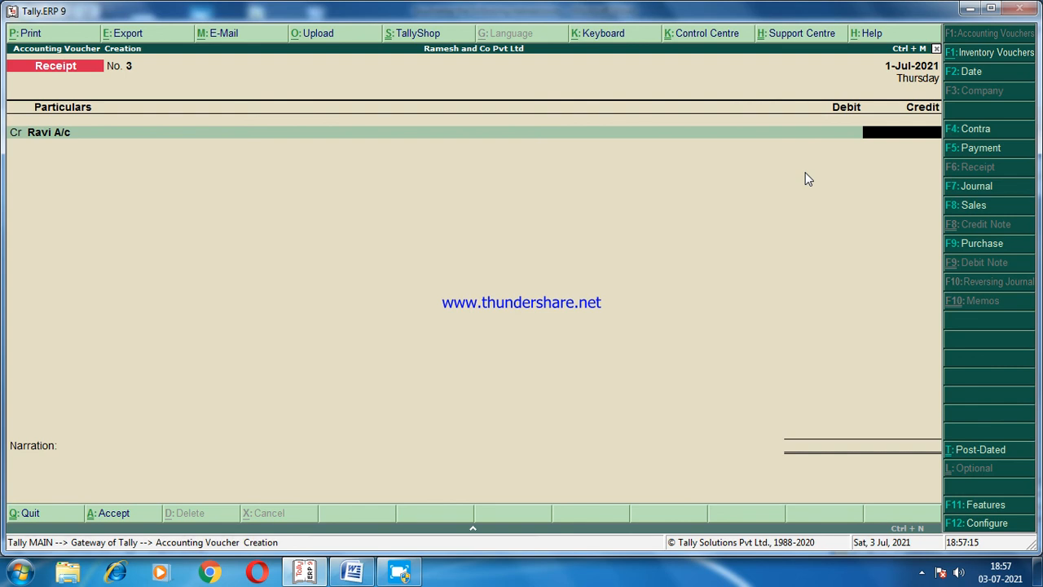
type("30000")
key("Return")
key("Return")
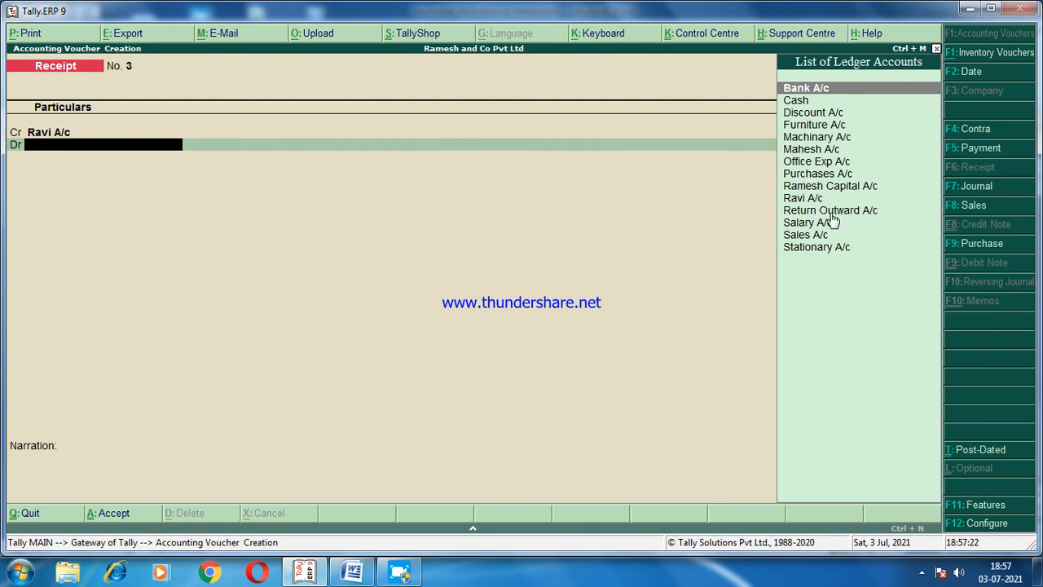
- Debit Bank A/c with 30,000 in the receipt voucher and accept its bank allocation as Cheque/DD, leaving instrument number and bank empty
left_click(802, 90)
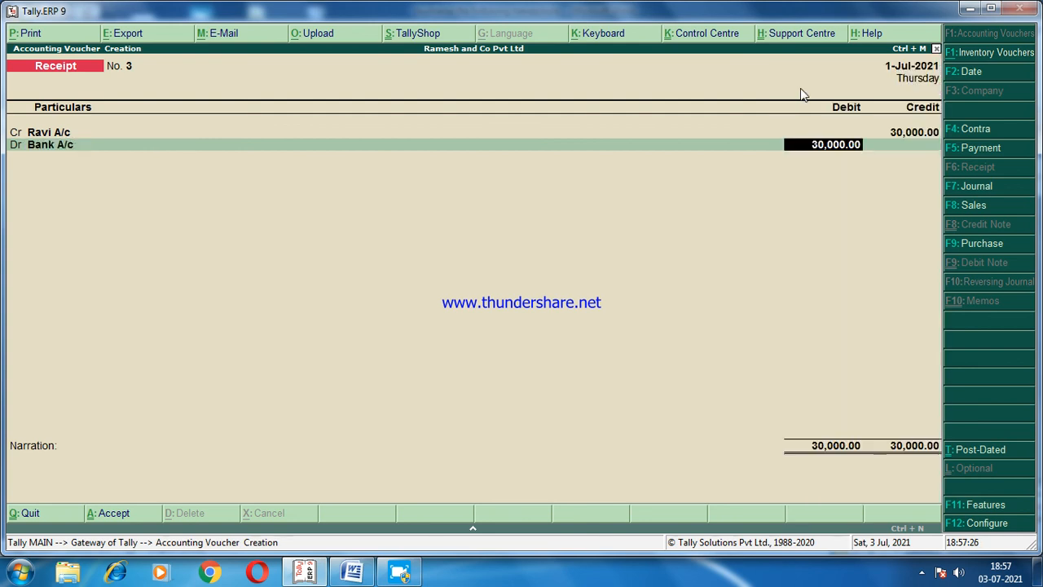
key("Return")
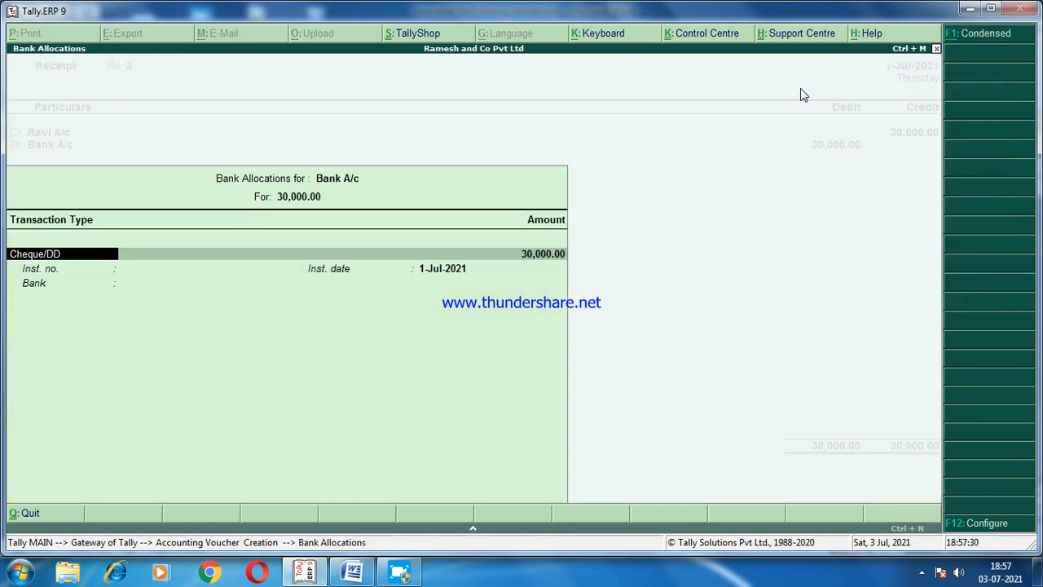
key("Return")
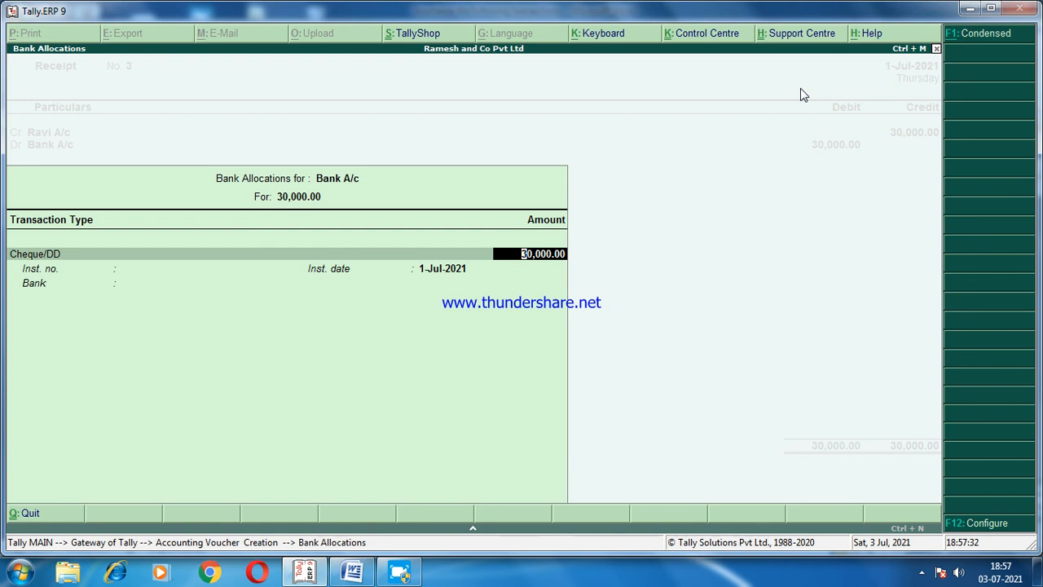
key("Return")
key("Return")
key("Return")
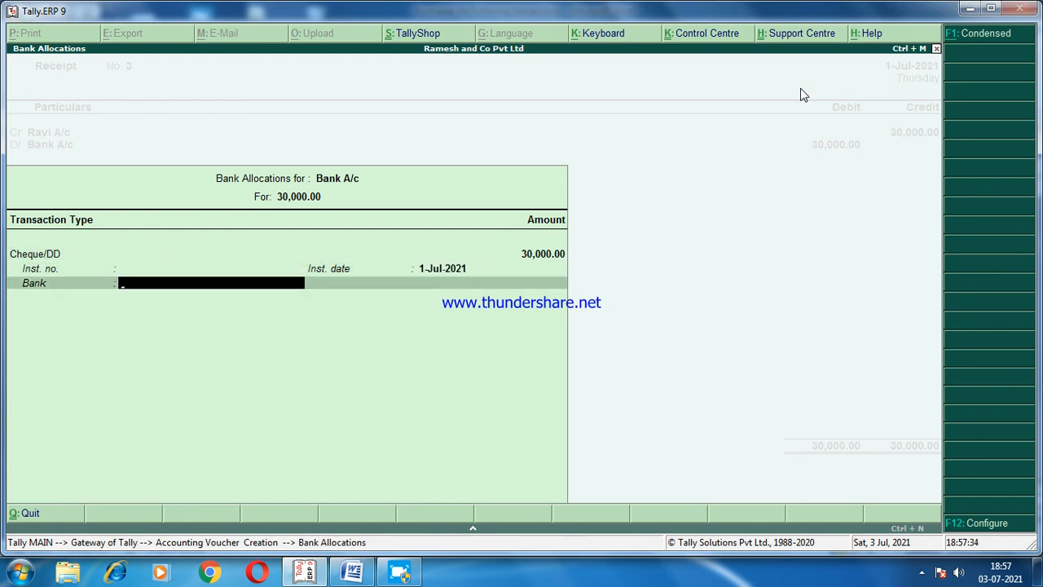
key("Return")
- Enter the narration "being cash received by cheque" and save the receipt voucher
type("b")
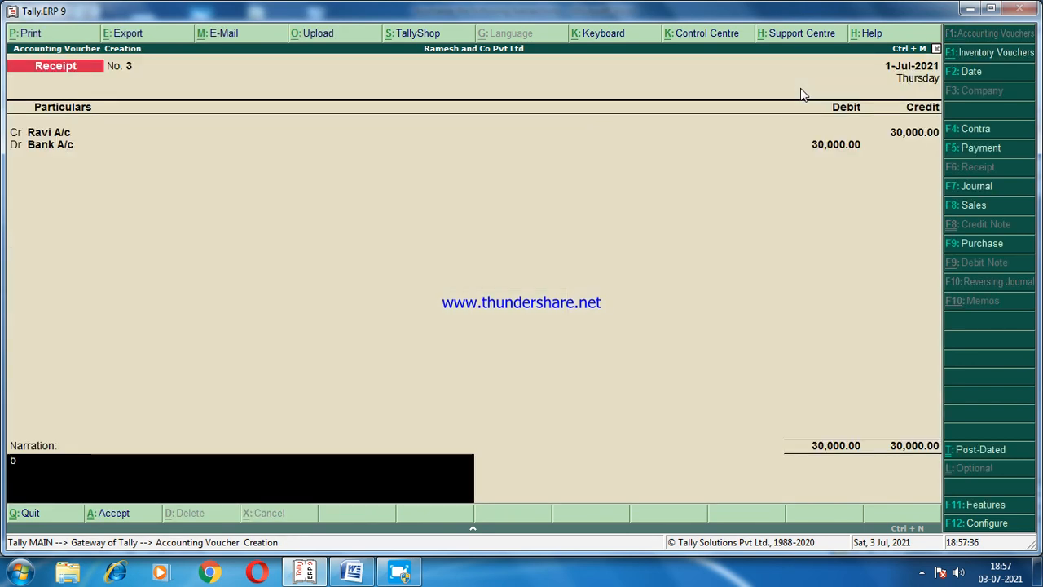
type("eing cash received by ")
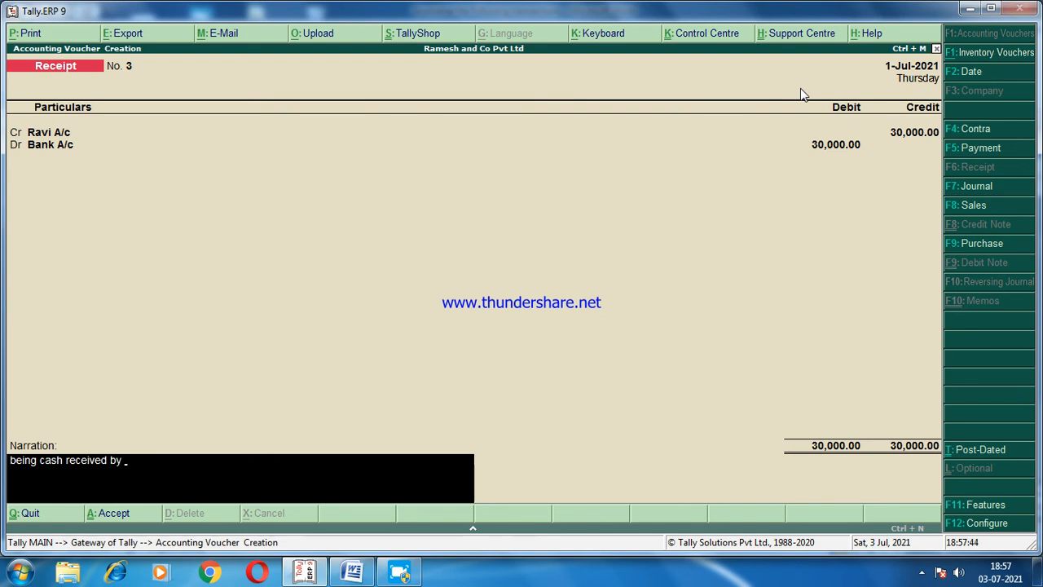
type("cheque")
key("Return")
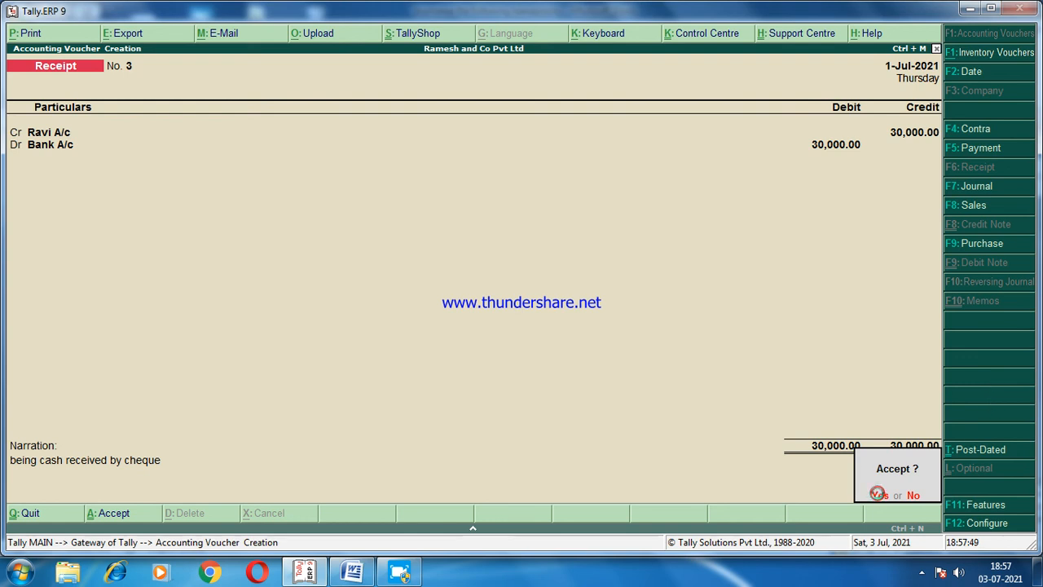
left_click(878, 494)
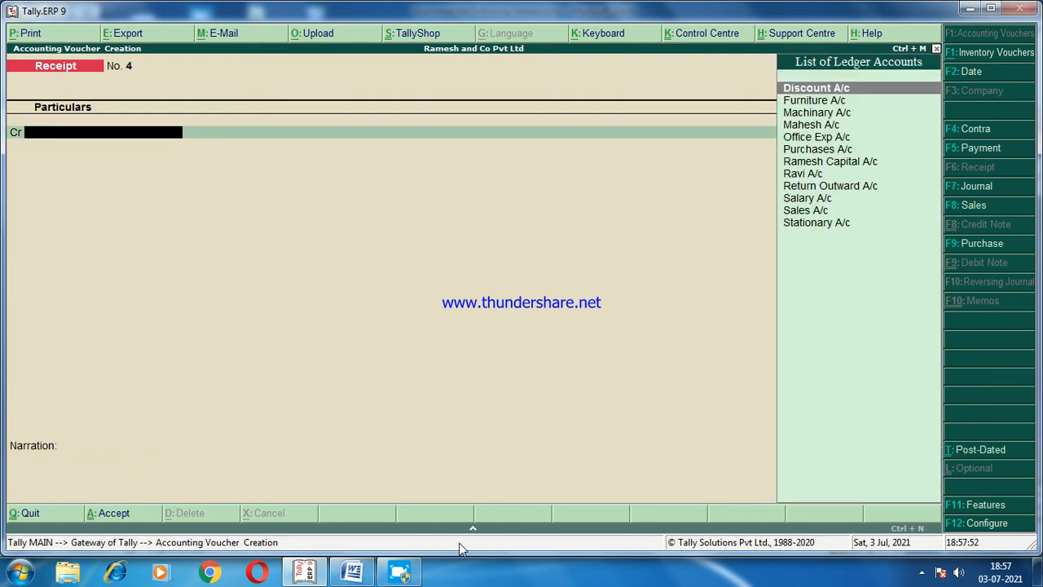
- Switch to Word and read transaction 12 about stationary and its journal entry on page 2
left_click(348, 573)
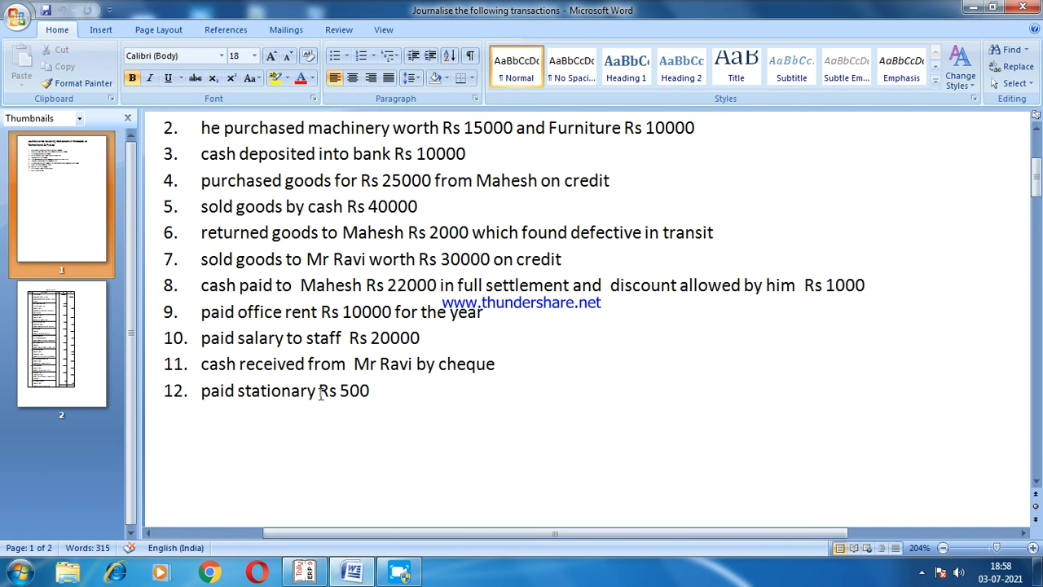
left_click(34, 342)
scroll(244, 380, "down", 10)
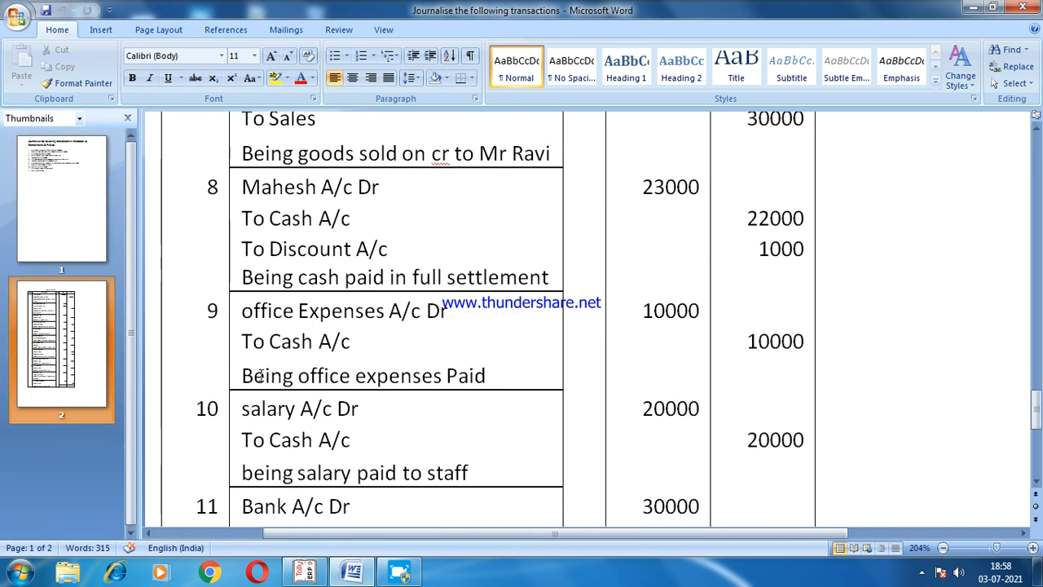
scroll(305, 340, "down", 5)
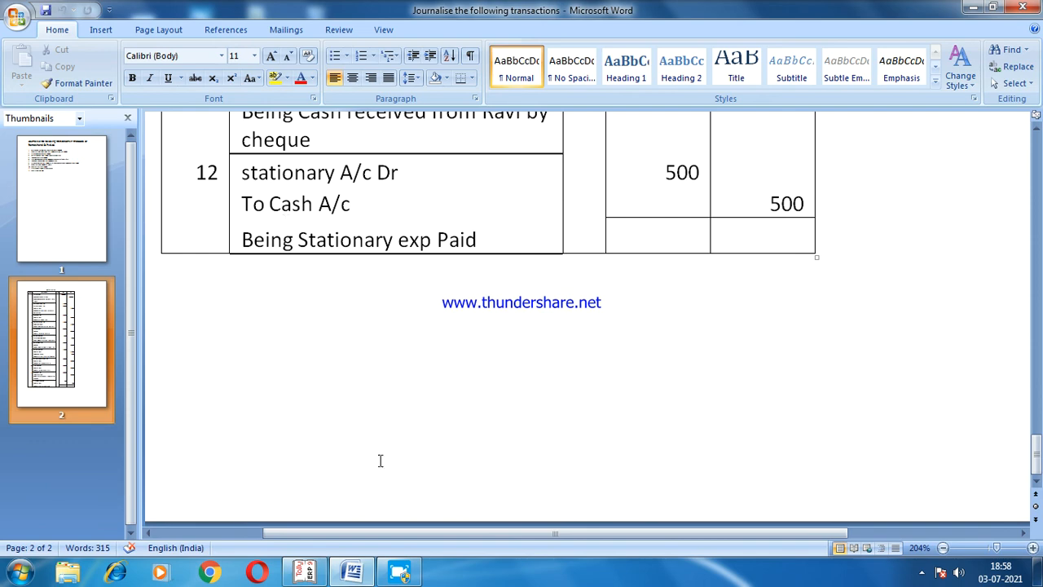
- Switch back to Tally.ERP 9, start a payment voucher and debit Stationary A/c with 500
left_click(305, 572)
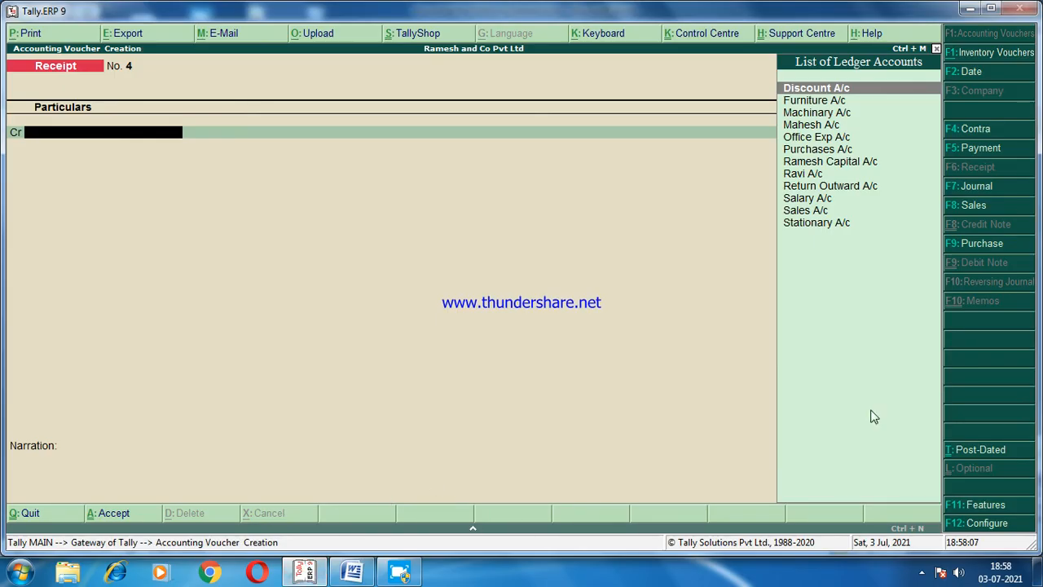
left_click(976, 148)
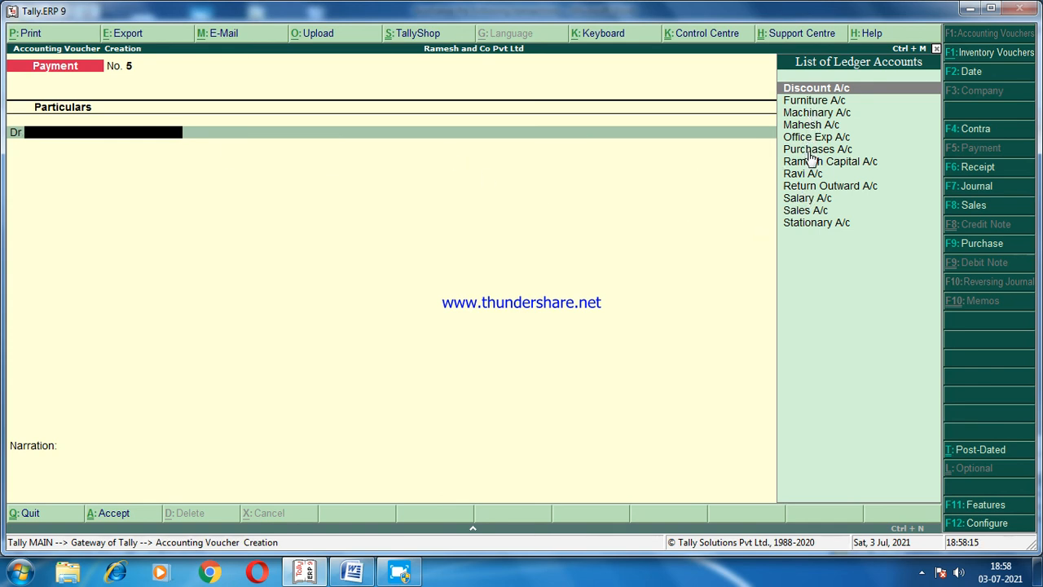
left_click(806, 225)
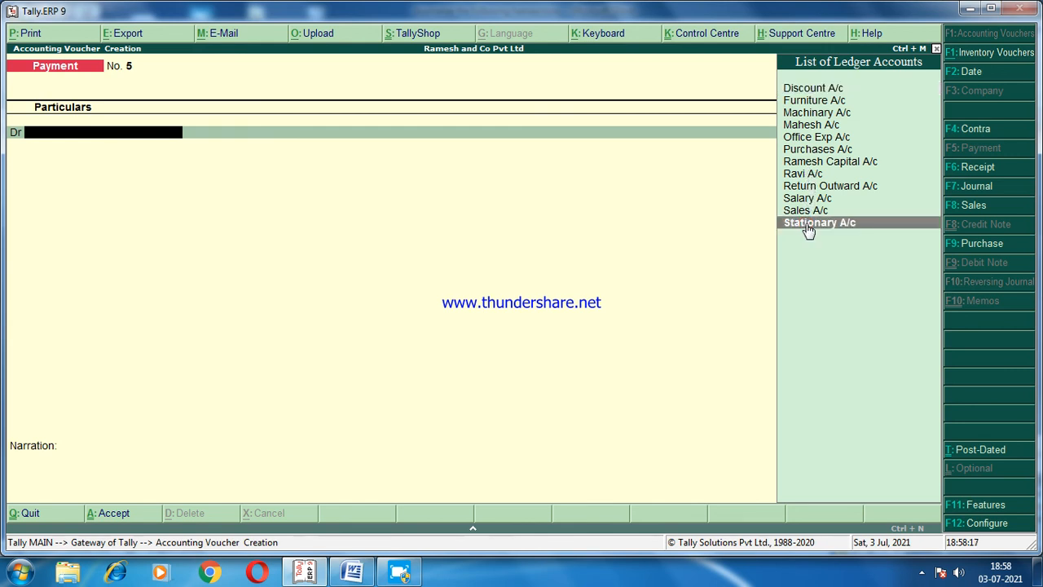
left_click(807, 226)
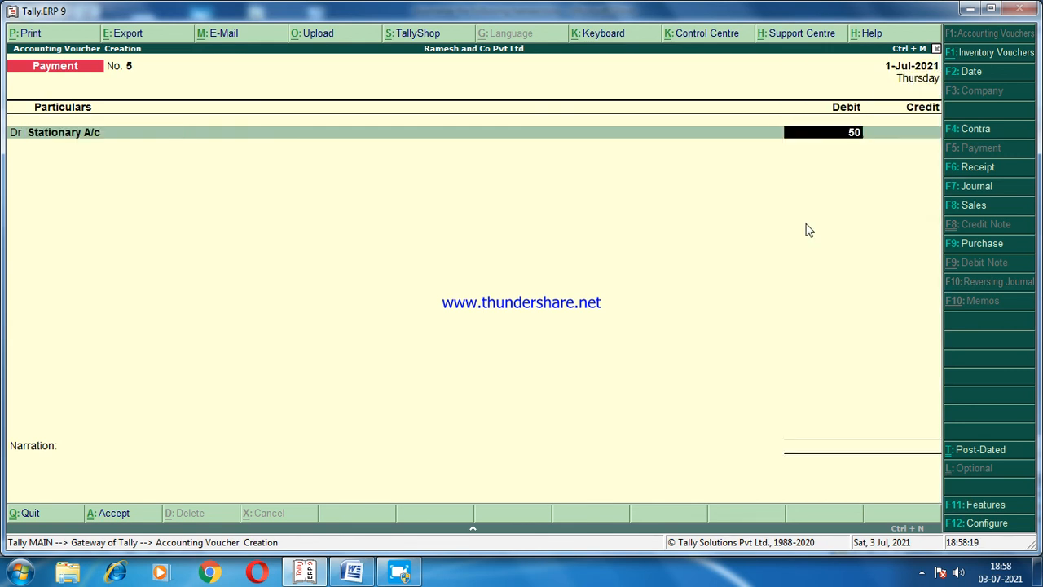
key("Return")
key("Return")
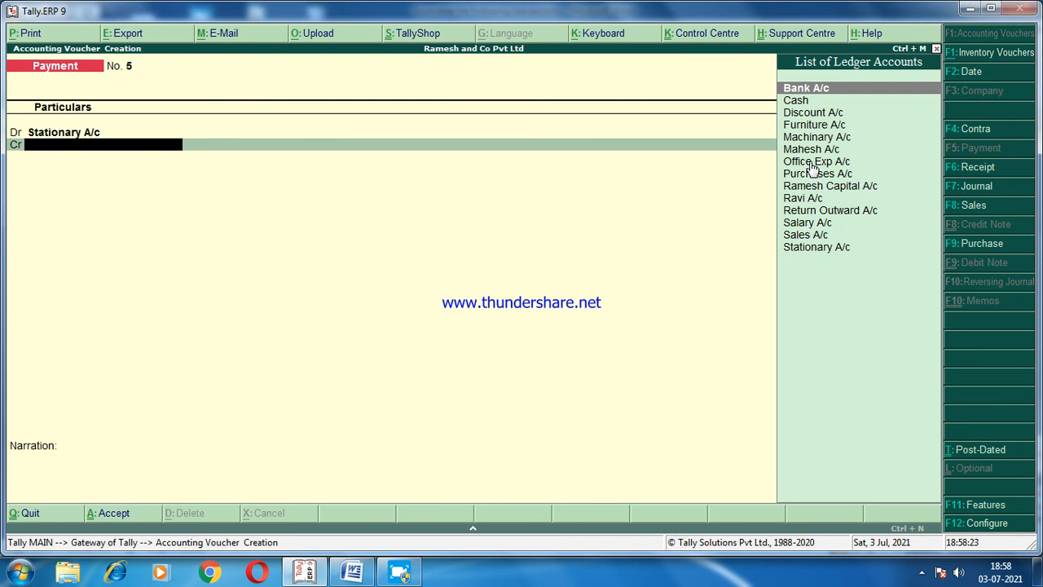
- Credit Cash with 500, enter the narration "being stationary expenses paid" and save the payment voucher
left_click(796, 101)
key("Return")
key("Return")
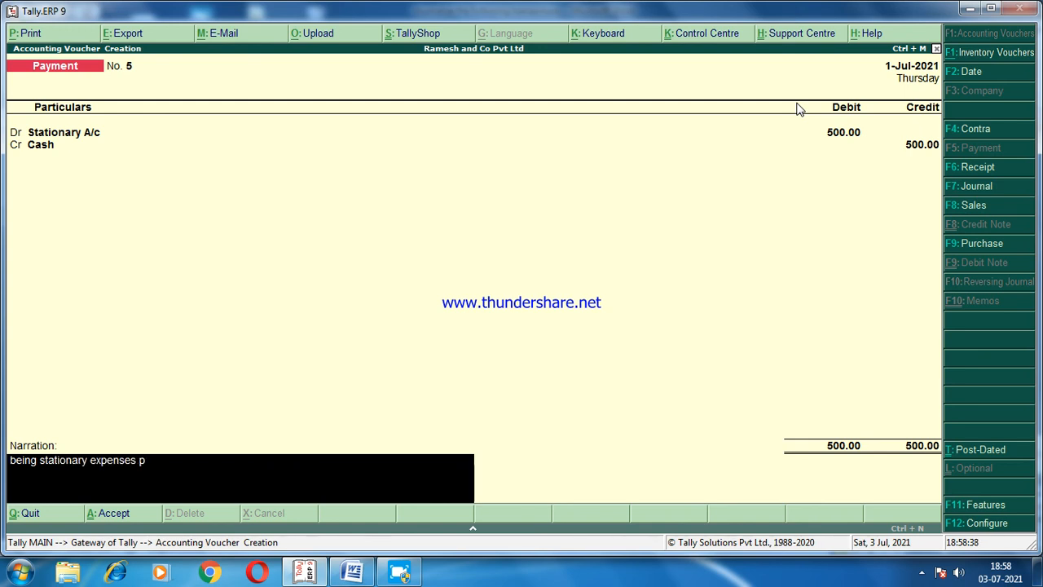
key("Return")
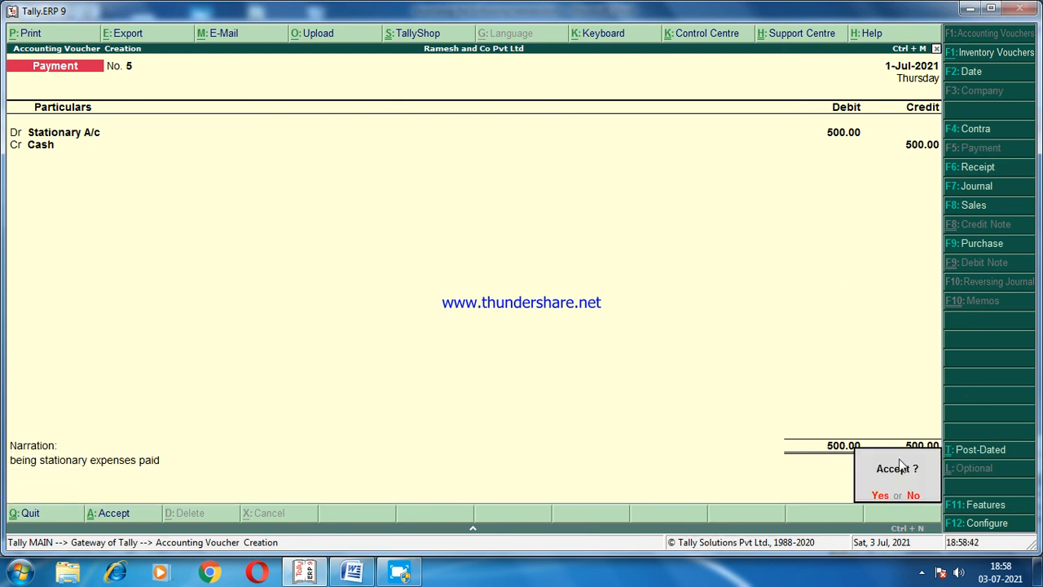
left_click(879, 496)
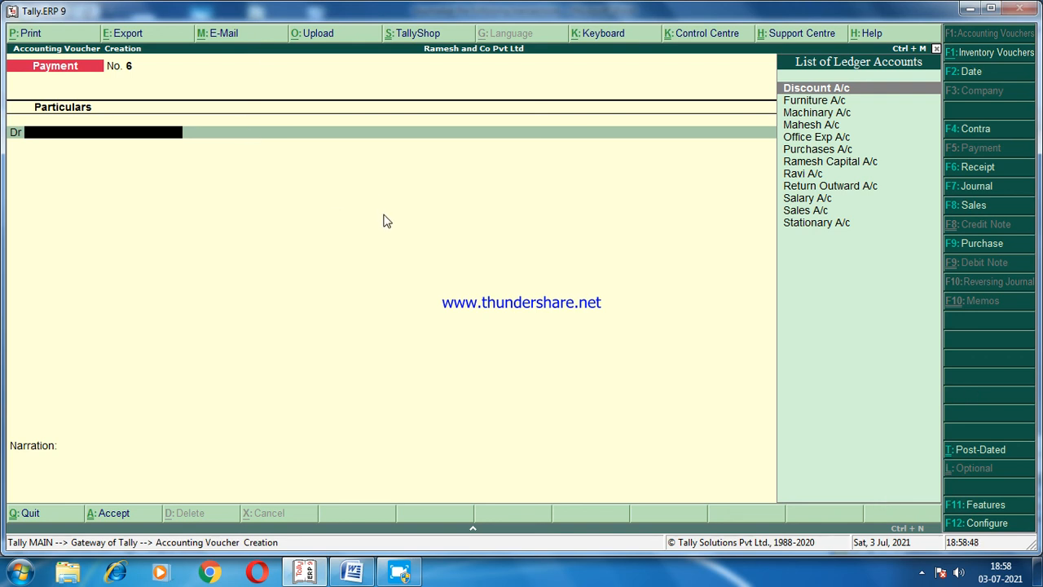
- Quit voucher entry and view the company's Profit & Loss A/c and Balance Sheet, returning to the Gateway of Tally
key("Escape")
key("y")
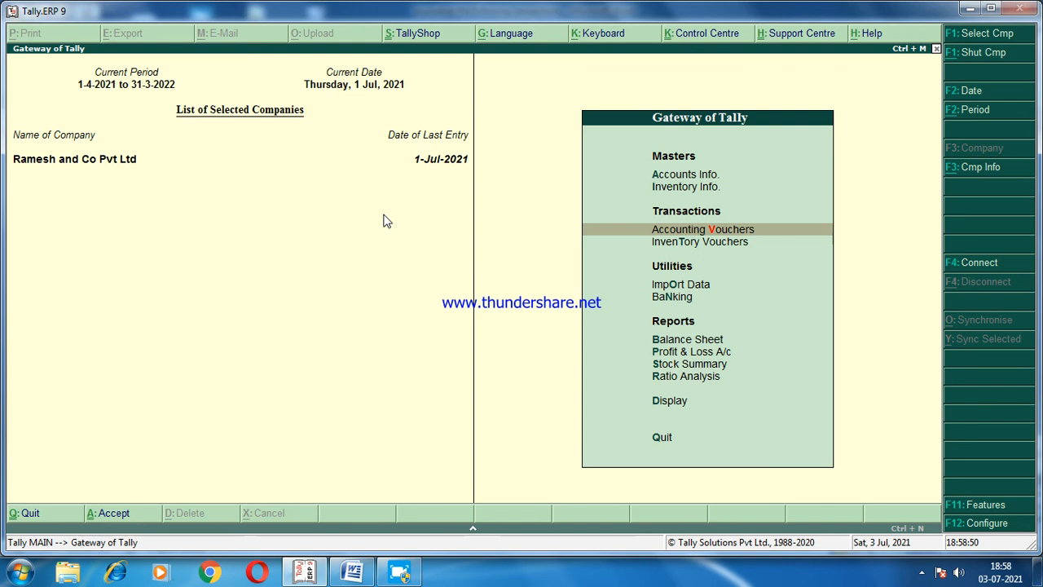
left_click(677, 352)
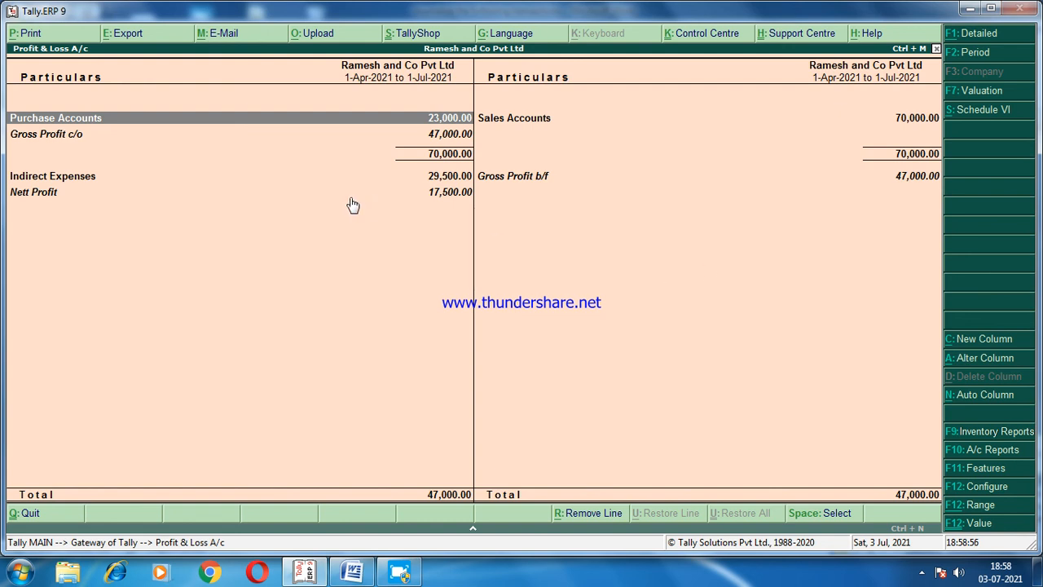
key("Escape")
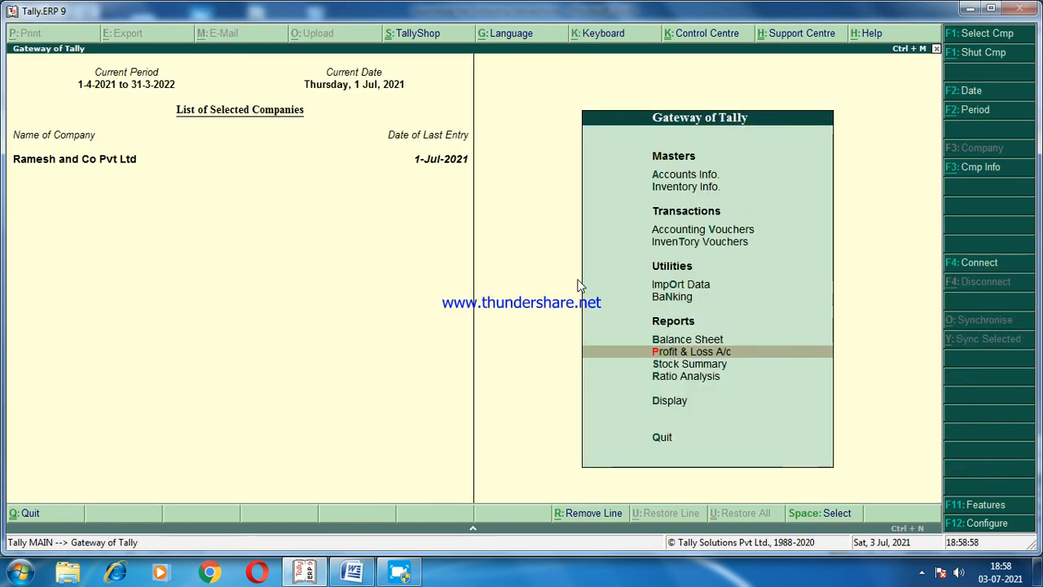
left_click(678, 340)
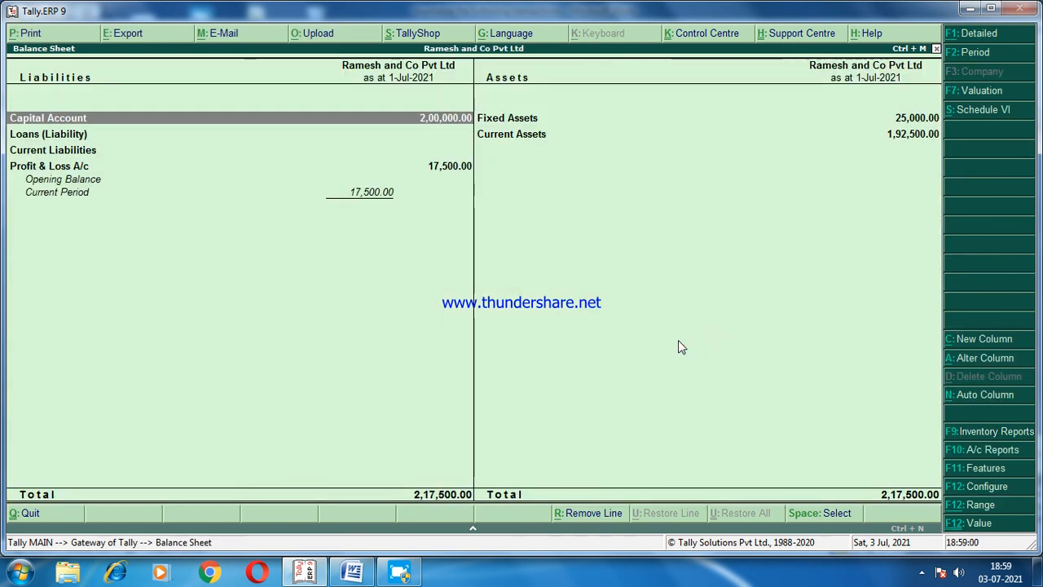
key("Escape")
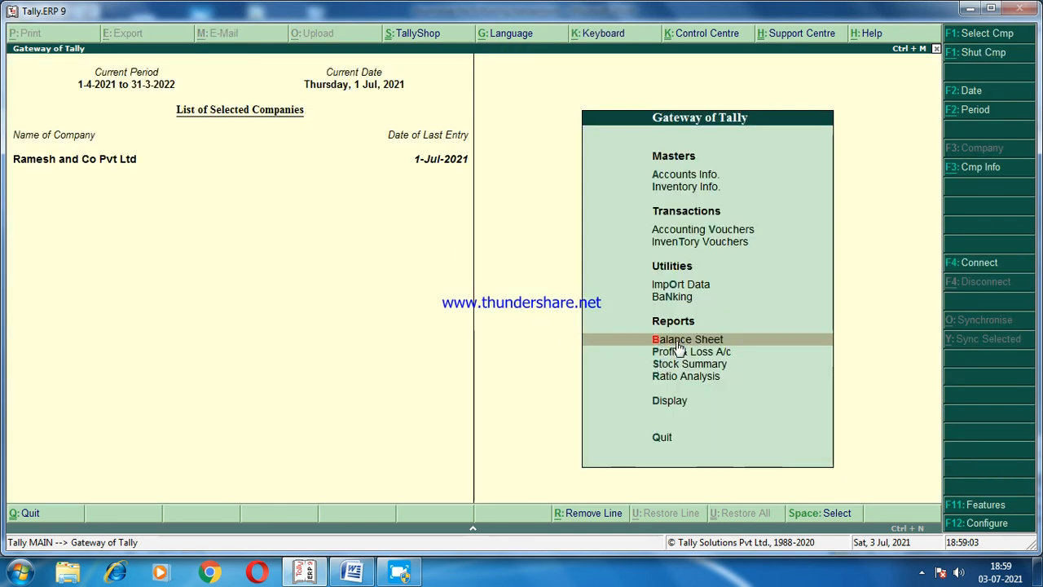
- Display the Day Book to review the vouchers recorded for 1-Jul-2021
left_click(675, 402)
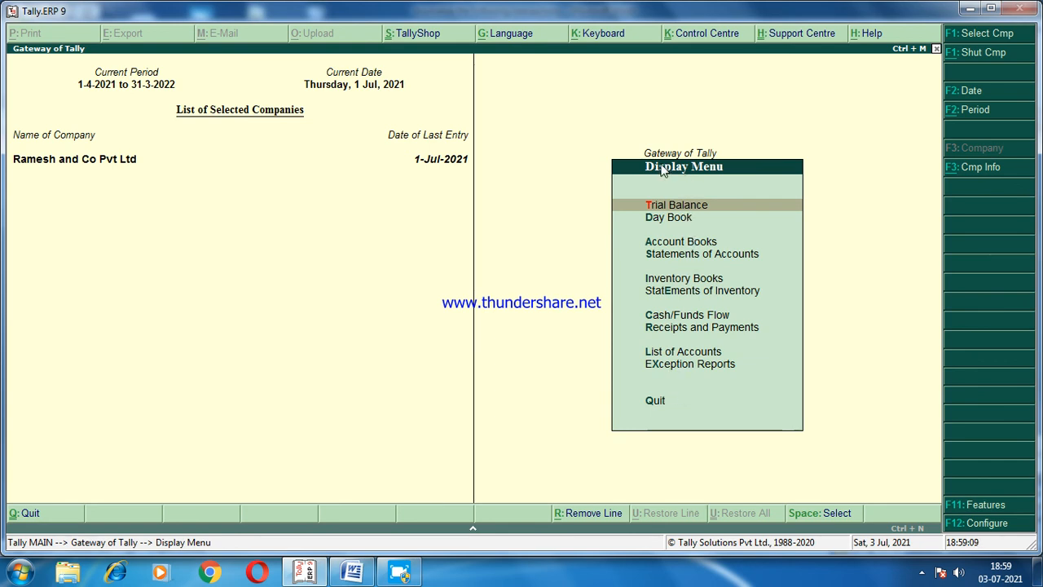
left_click(669, 219)
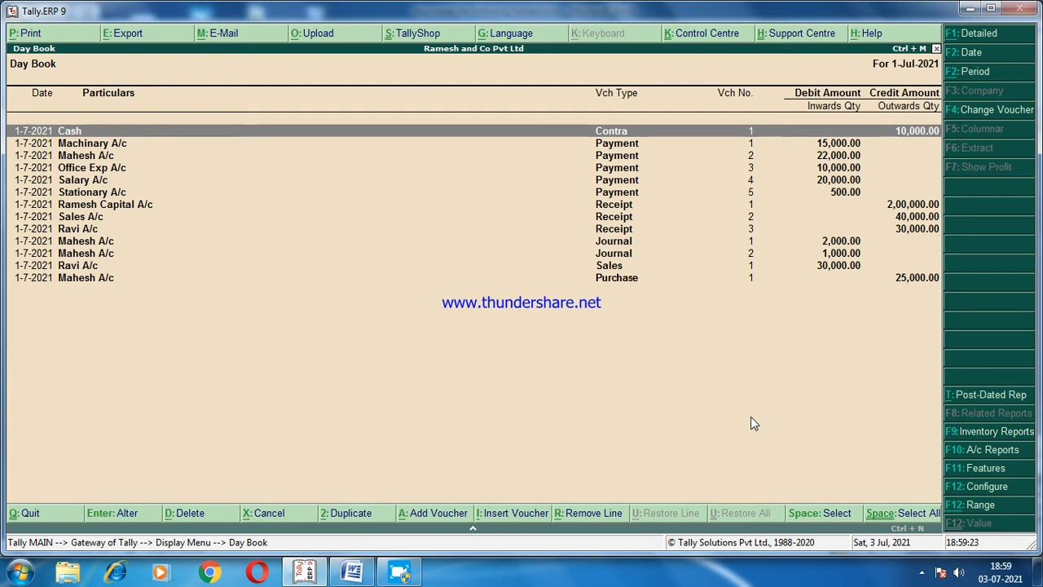
left_click(922, 573)
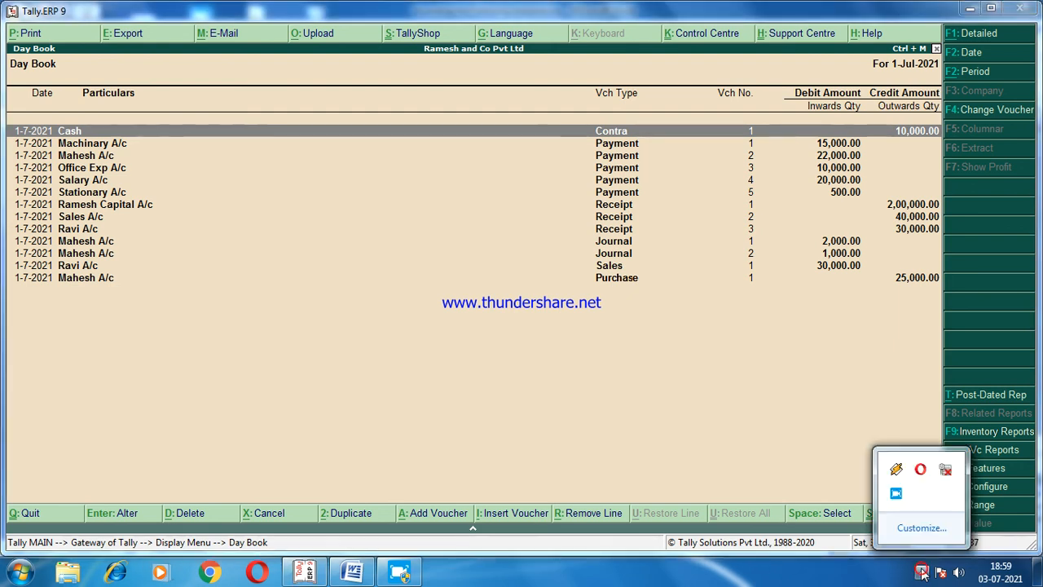